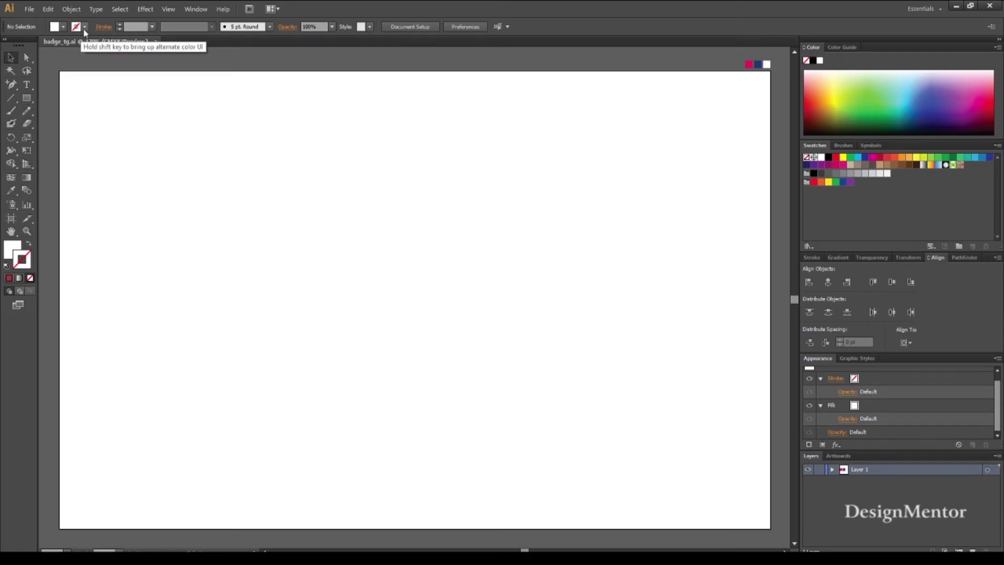
Set a black 1 pt stroke and create a 390 × 390 pt circle
left_click(85, 26)
left_click(28, 47)
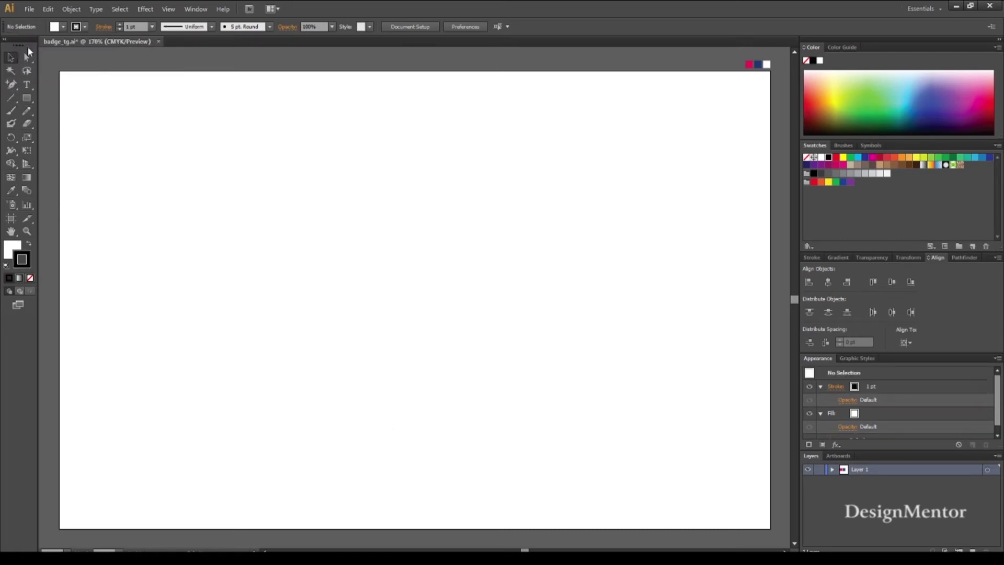
left_click_drag(26, 98, 71, 122)
left_click(413, 276)
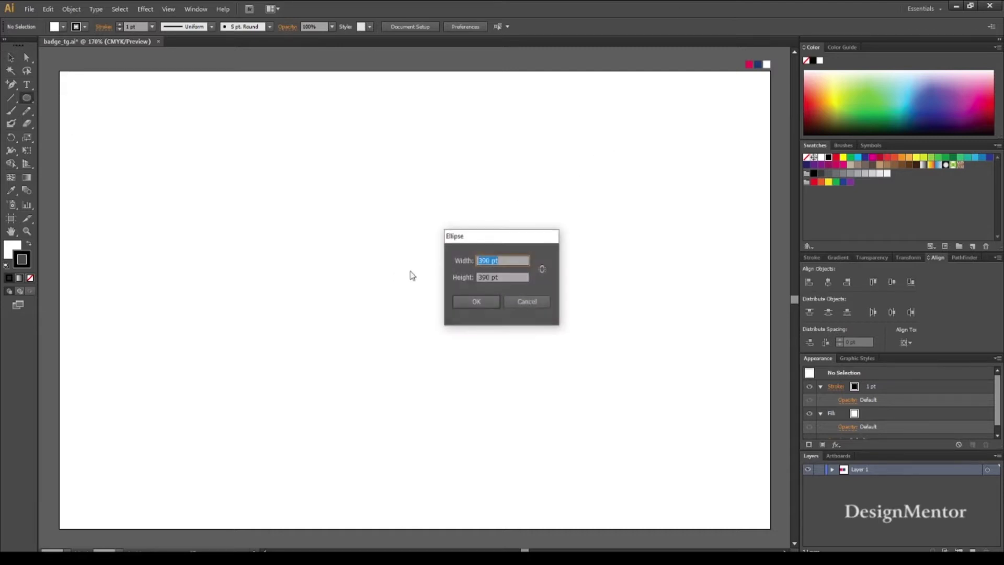
double_click(507, 279)
key("shift+Tab")
key("Tab")
left_click(477, 302)
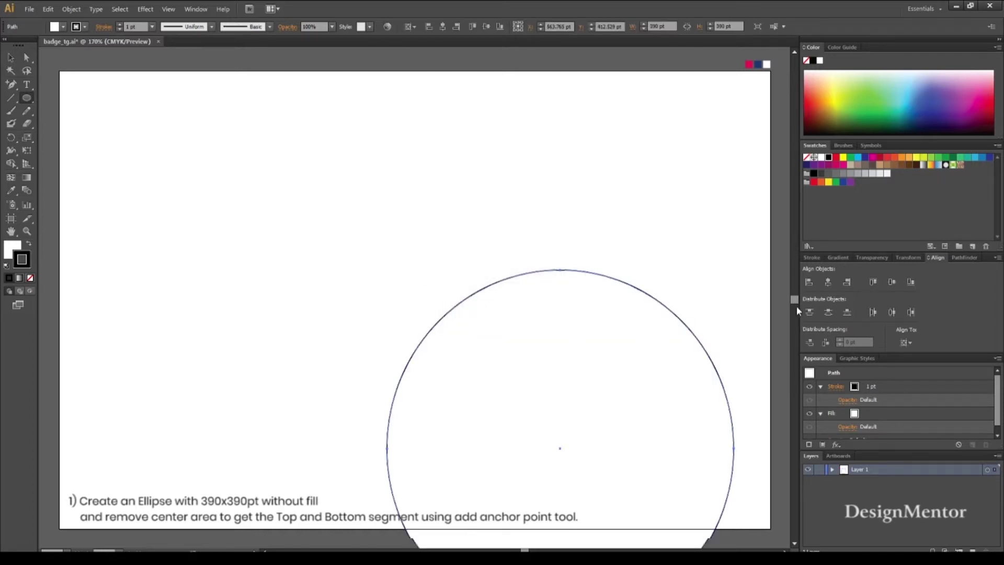
Centre the circle on the artboard and choose a brown fill swatch
left_click(892, 283)
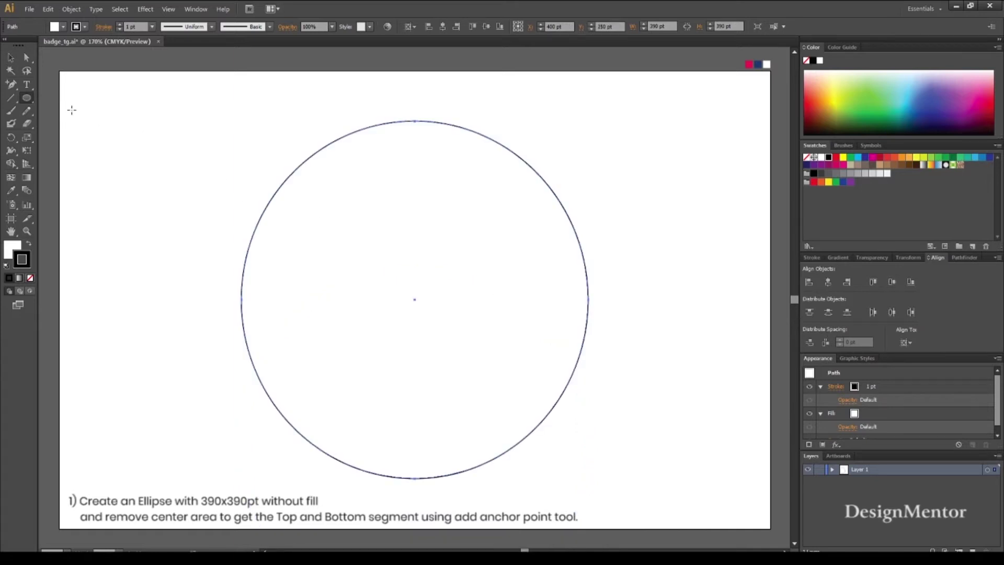
left_click(11, 58)
left_click(115, 102)
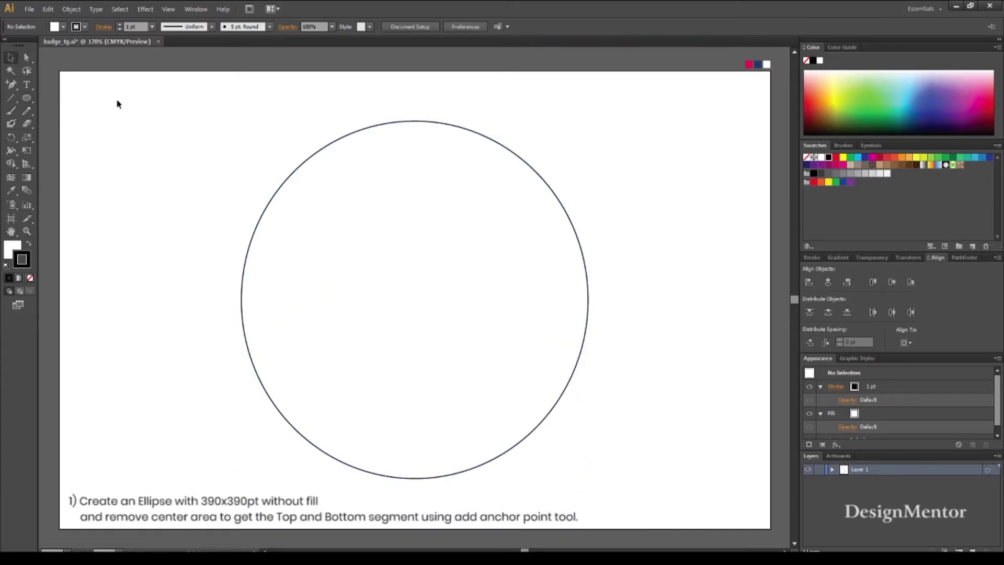
left_click(60, 28)
left_click(48, 66)
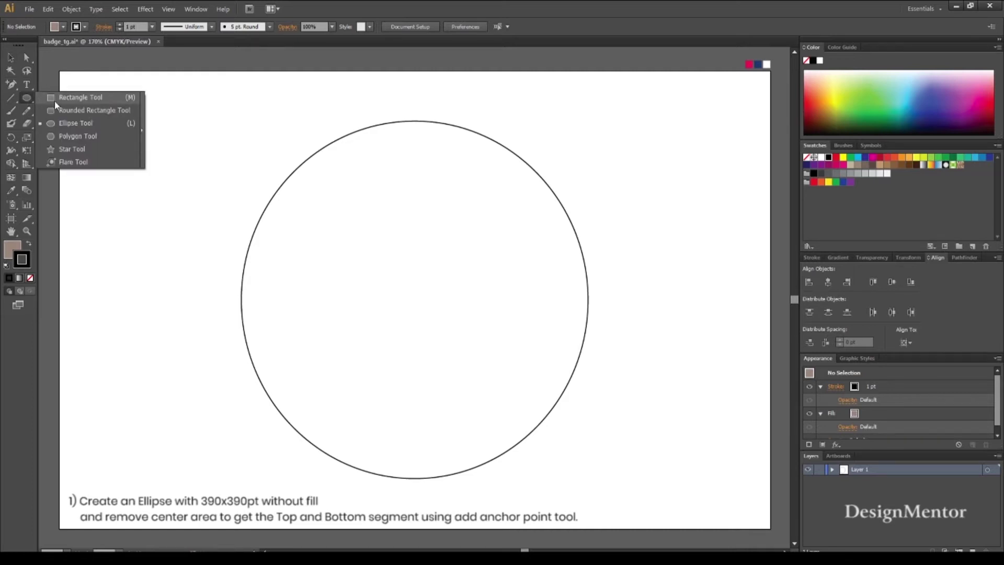
Draw a brown rectangle across the circle's middle and set its height to 150 pt
left_click_drag(26, 99, 54, 100)
left_click_drag(207, 227, 646, 352)
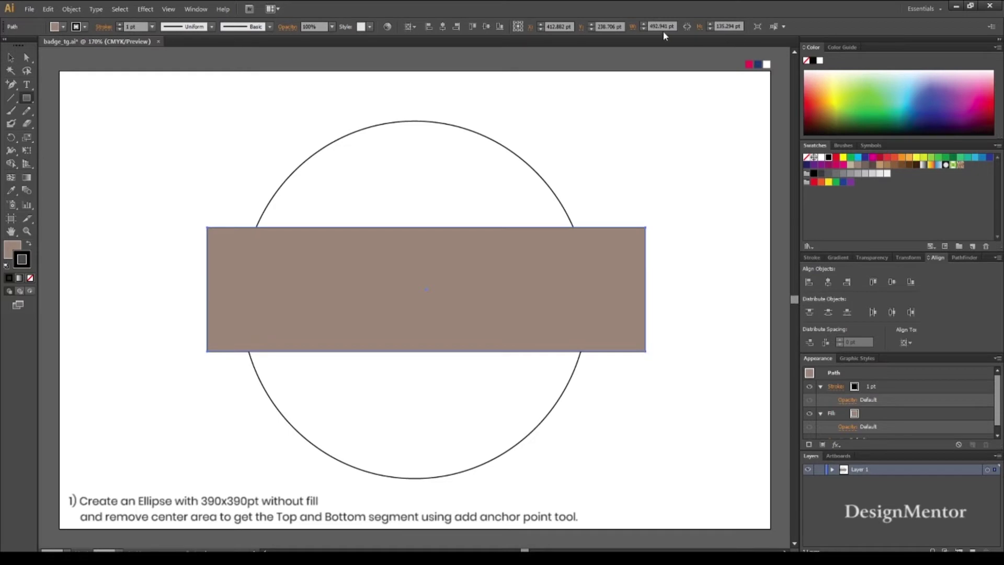
left_click(725, 26)
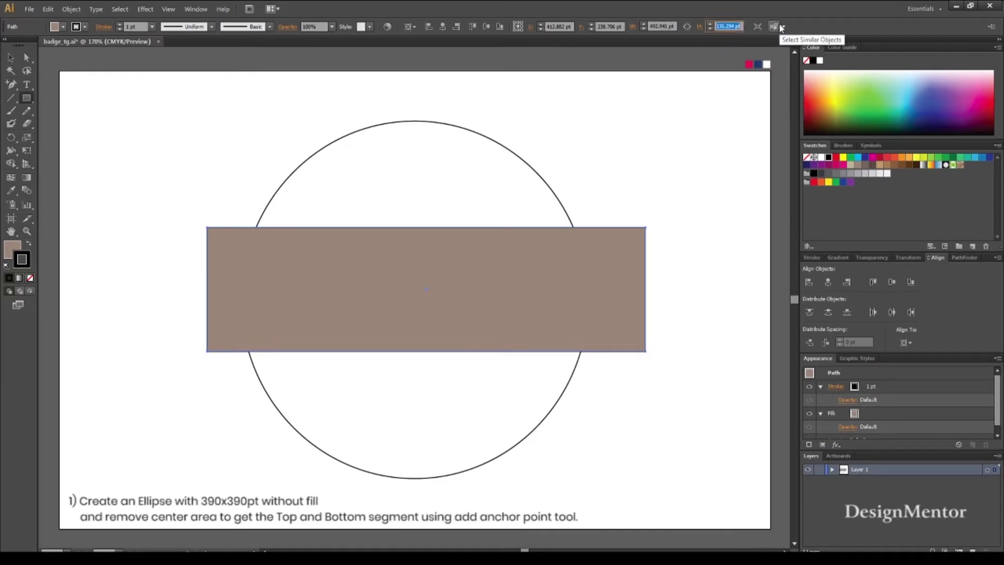
type("150")
key("Return")
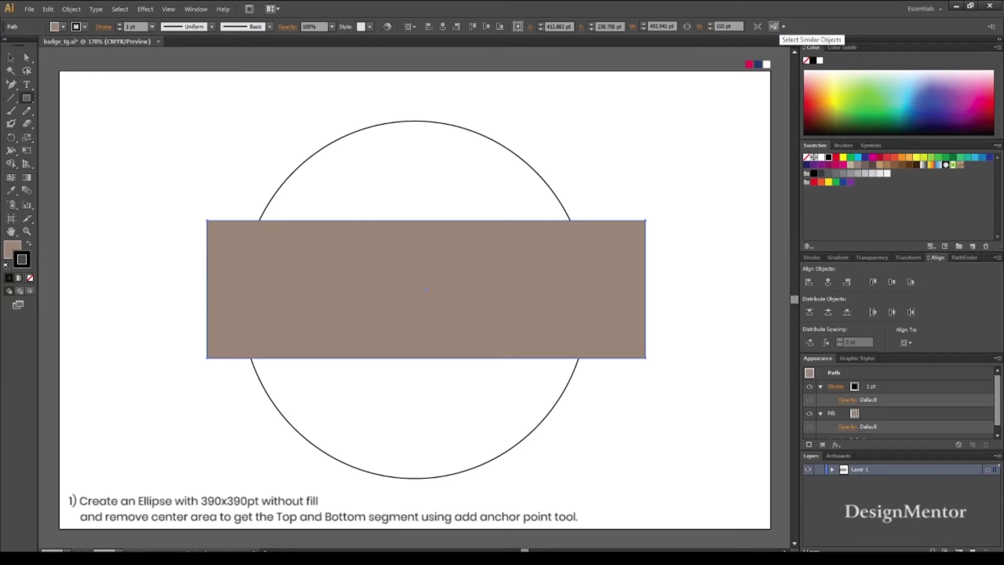
Remove the rectangle's outline and centre it on the circle
left_click(63, 26)
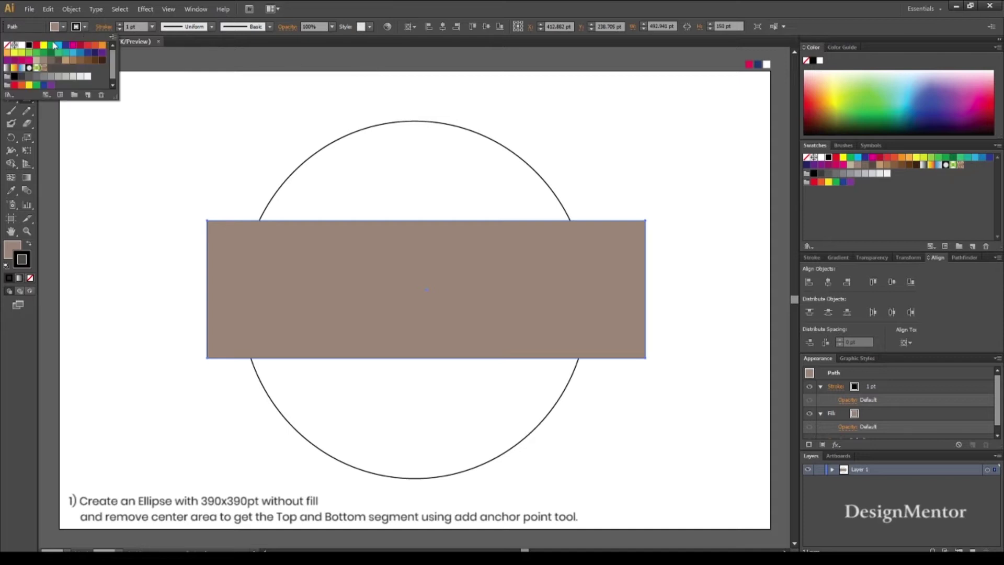
left_click(7, 46)
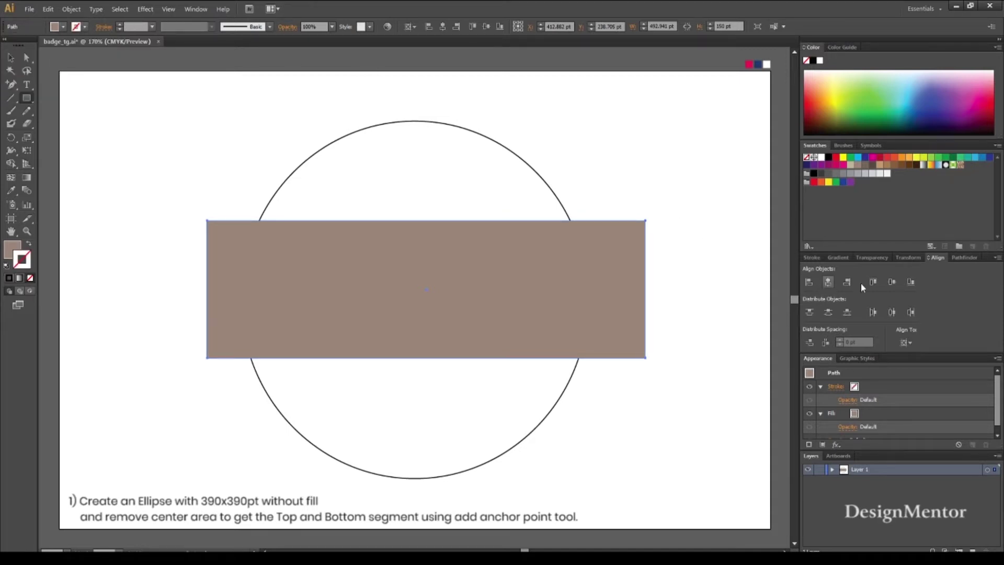
left_click(892, 282)
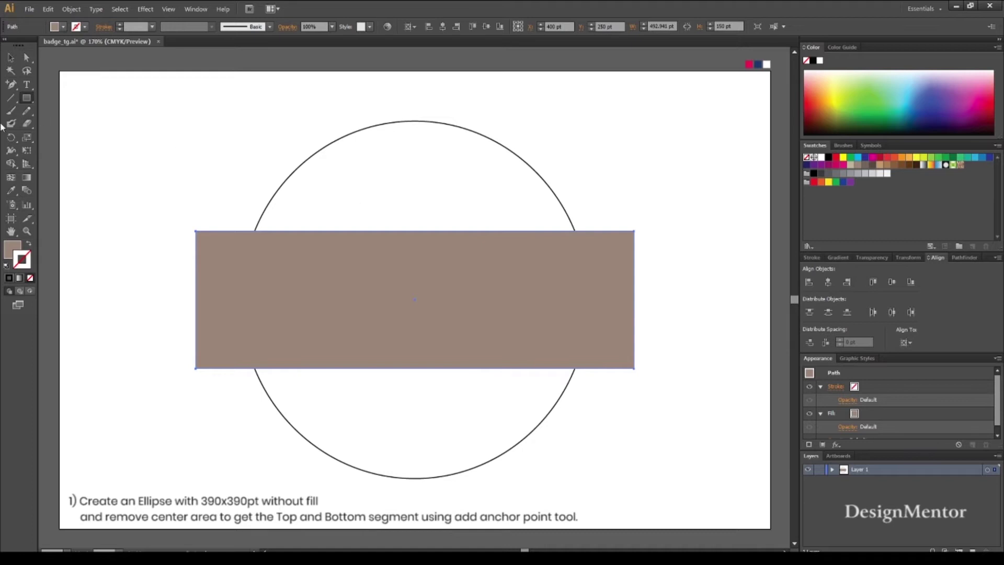
left_click(10, 57)
left_click(92, 112)
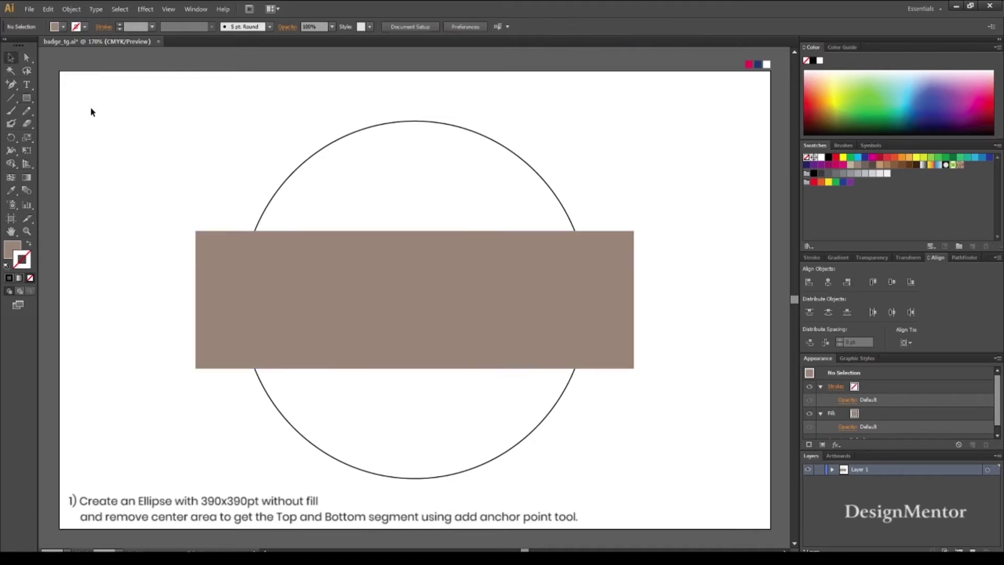
left_click(259, 324)
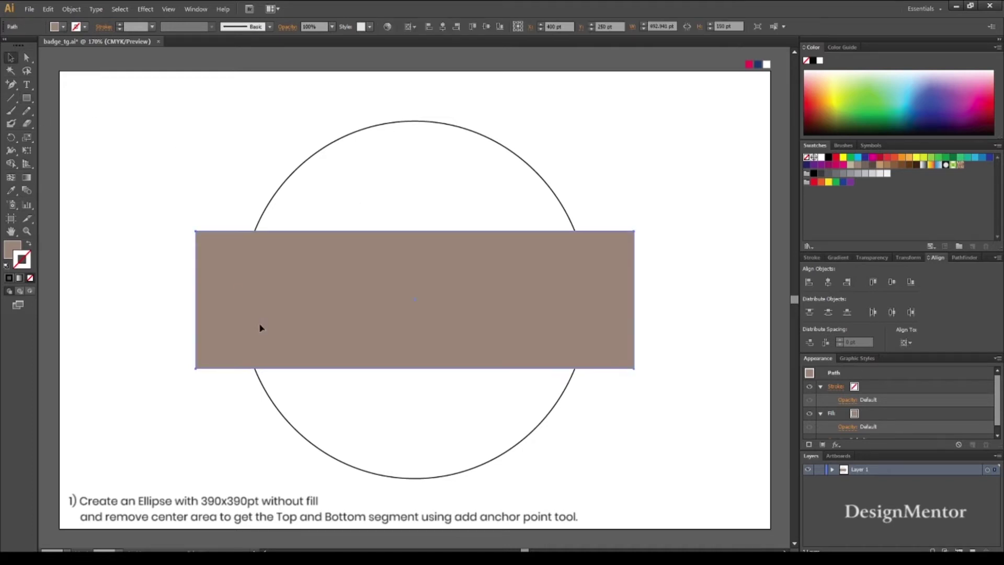
Add anchor points on the circle at its four crossings with the rectangle
left_click(207, 179)
left_click_drag(344, 148, 343, 150)
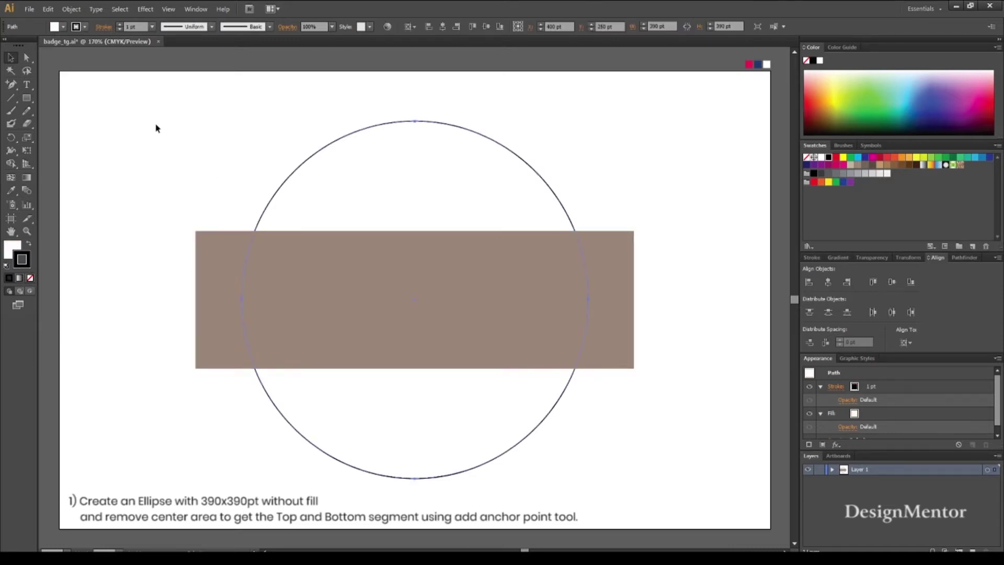
left_click(12, 87)
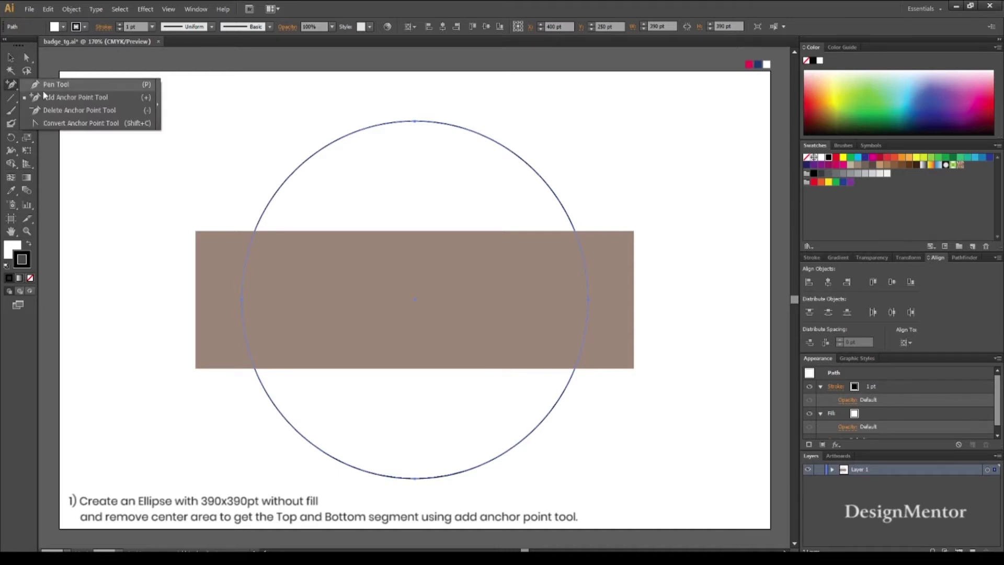
left_click(74, 97)
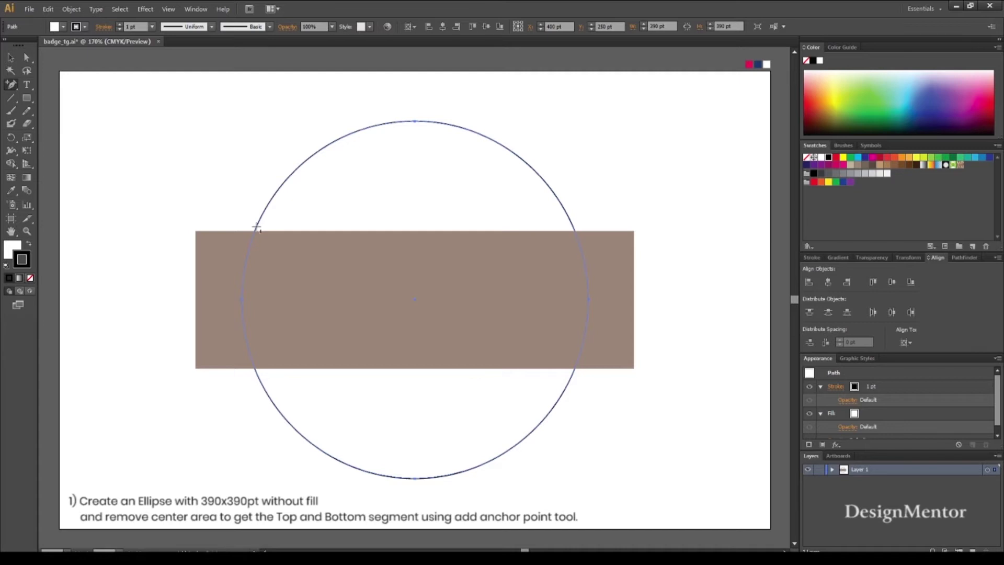
left_click(10, 57)
left_click(350, 123)
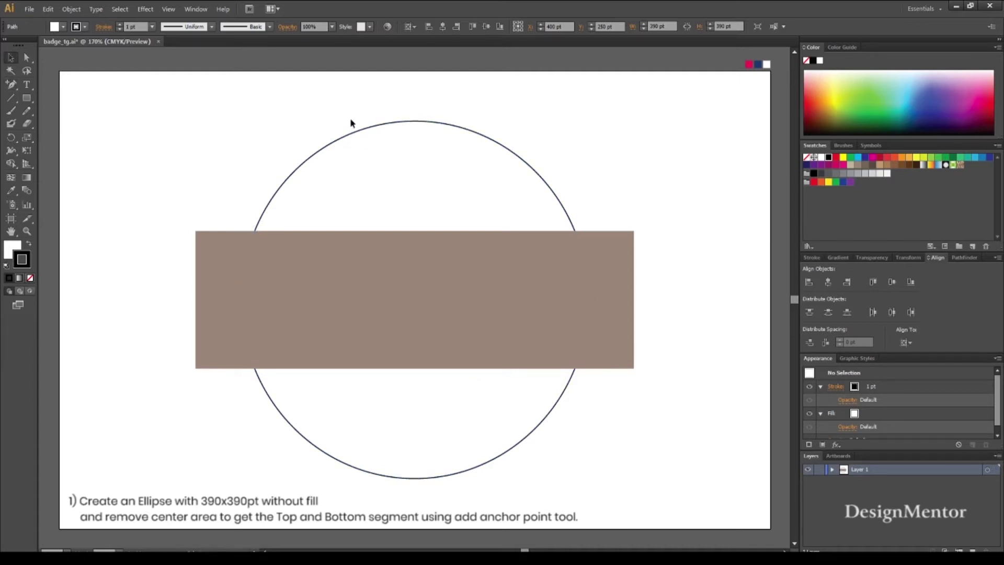
left_click(12, 83)
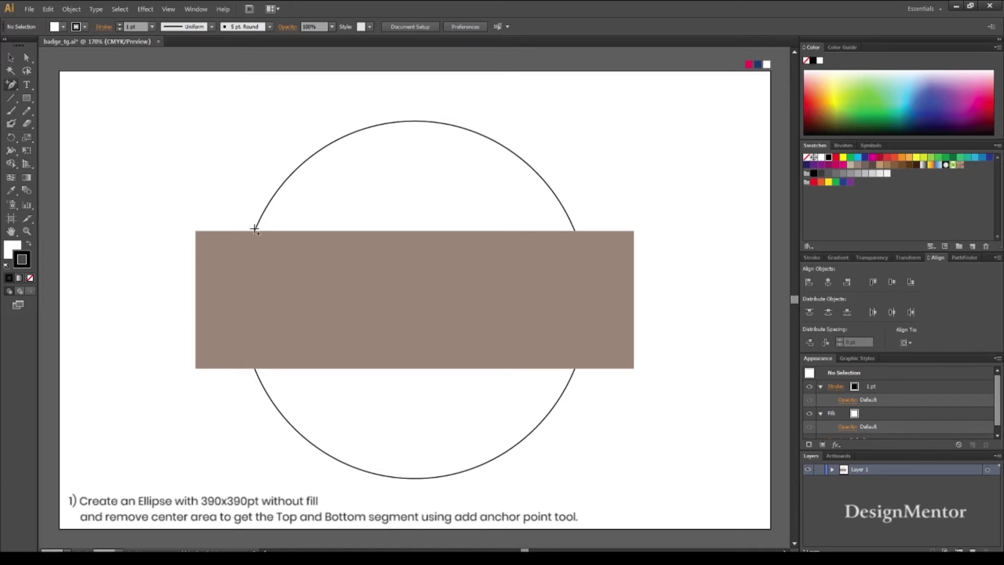
left_click(255, 229)
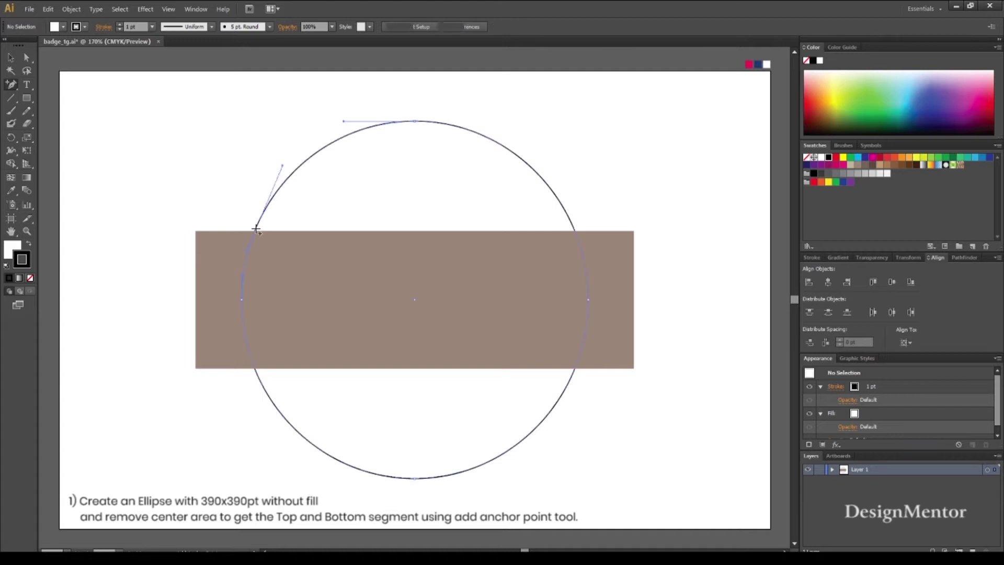
left_click(573, 229)
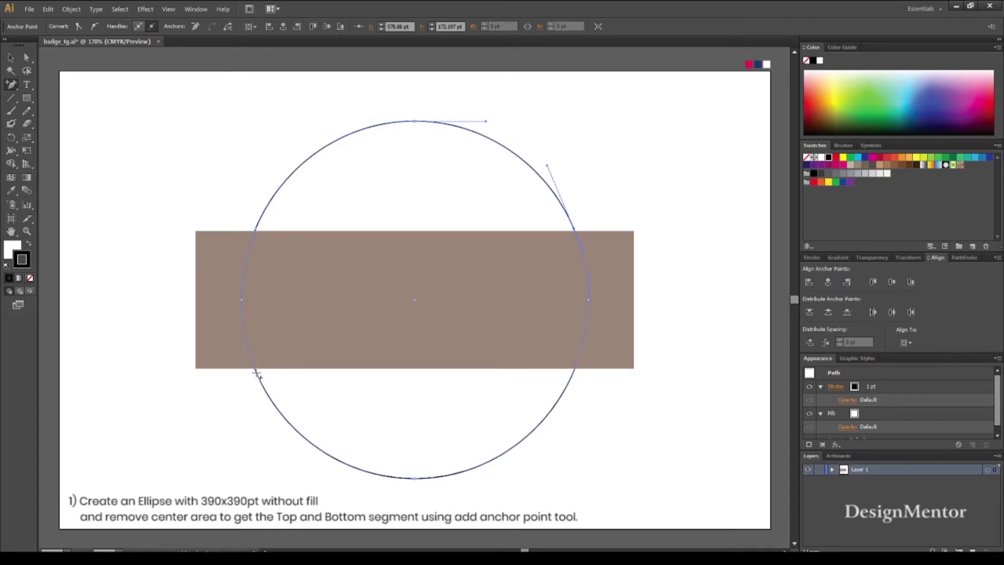
left_click(256, 372)
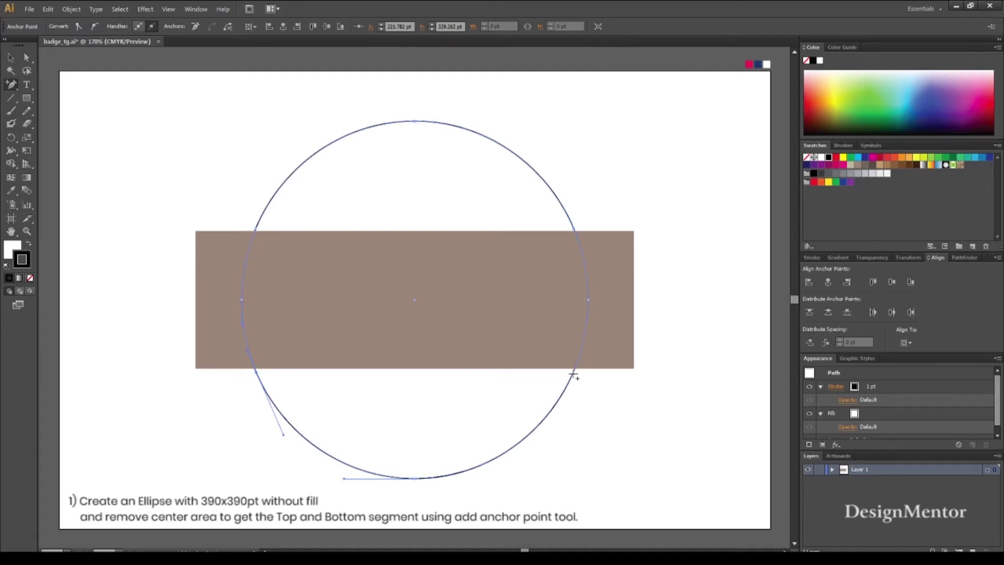
left_click(573, 373)
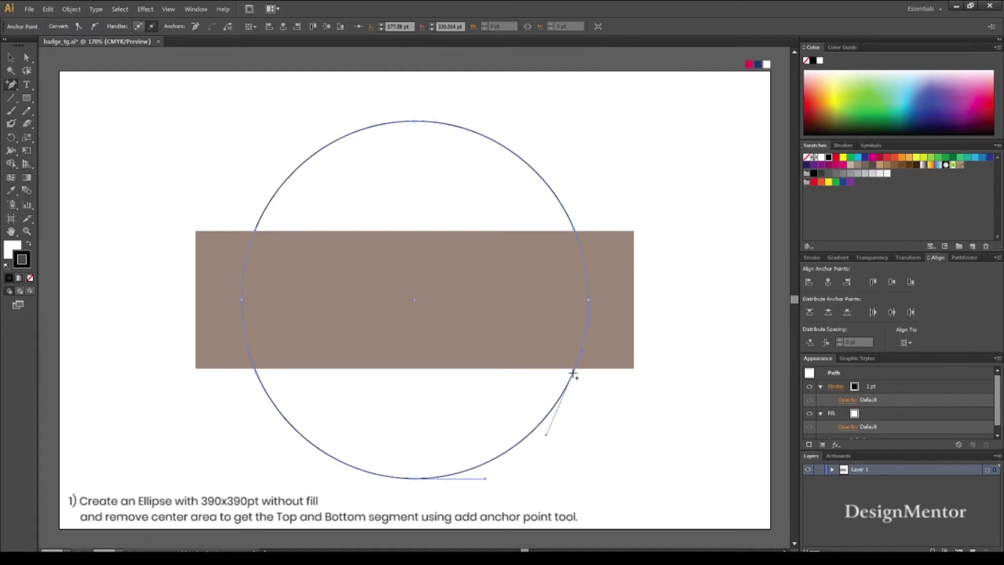
Delete the brown rectangle
left_click(10, 58)
left_click(157, 119)
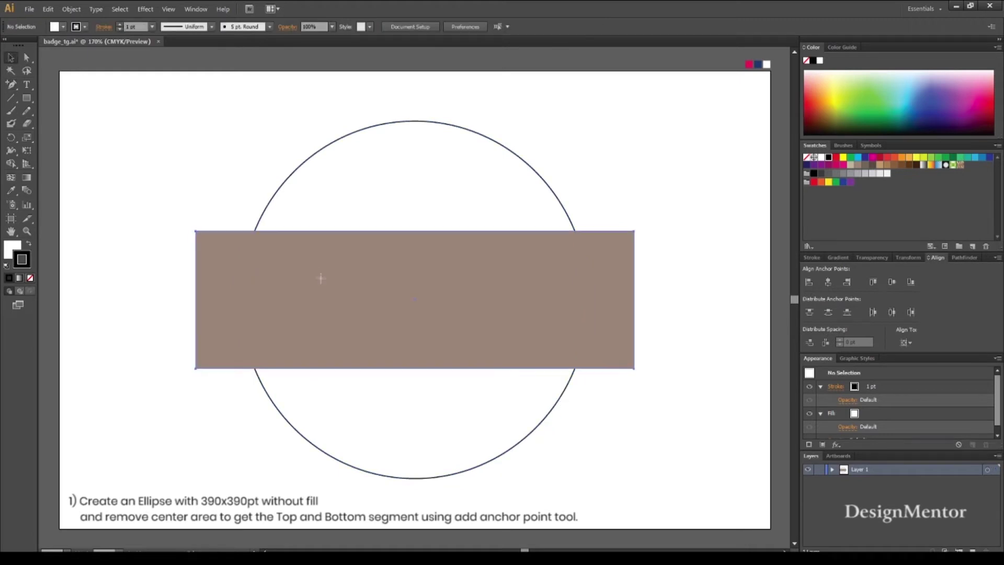
left_click(320, 276)
key("Delete")
Delete the circle's left and right segments, leaving the top and bottom arcs
left_click(26, 58)
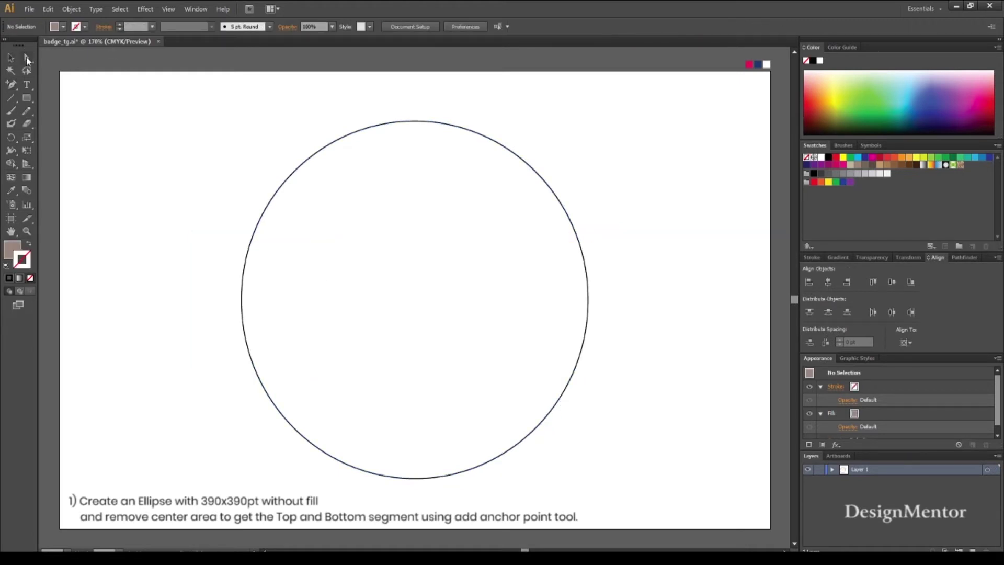
left_click_drag(228, 286, 254, 311)
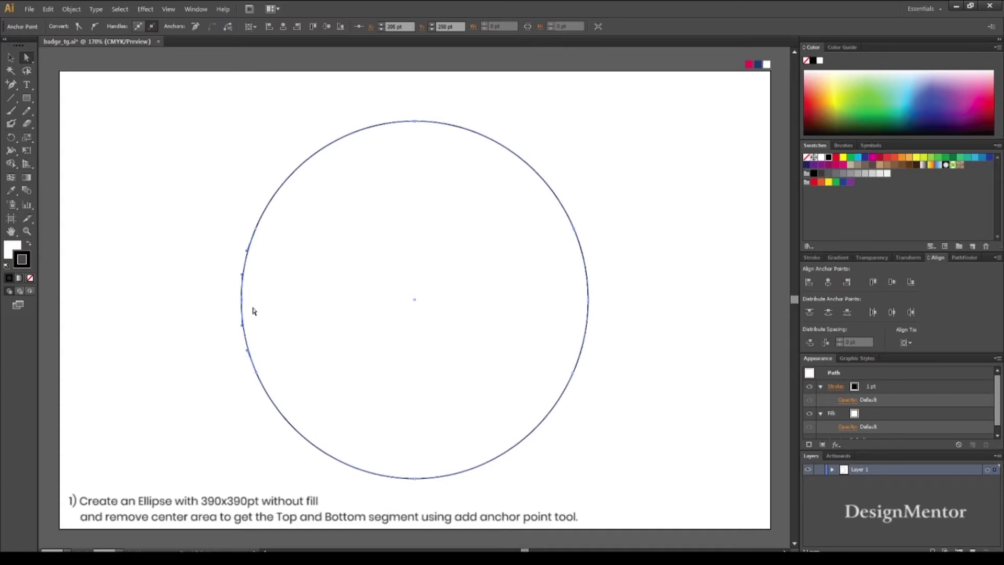
key("Delete")
left_click(613, 286)
left_click_drag(607, 300, 579, 321)
key("Delete")
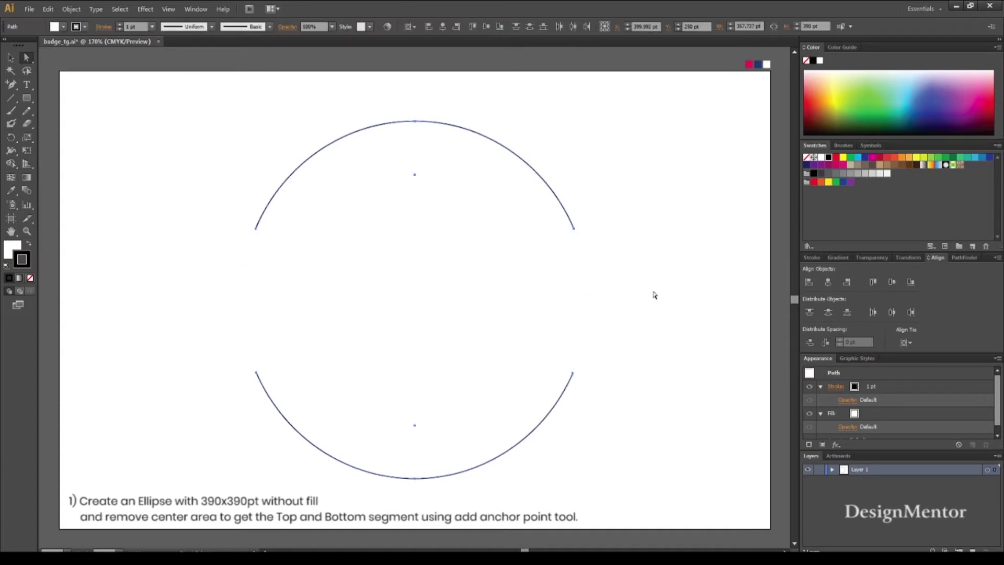
left_click(654, 295)
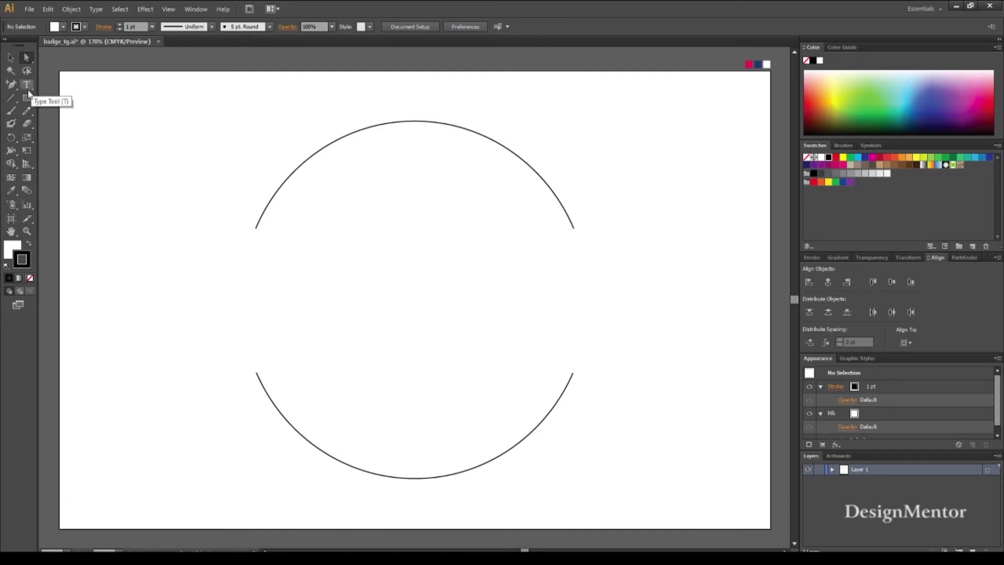
With a black fill, type 'WE CELEBRATE' along the top arc
left_click(63, 27)
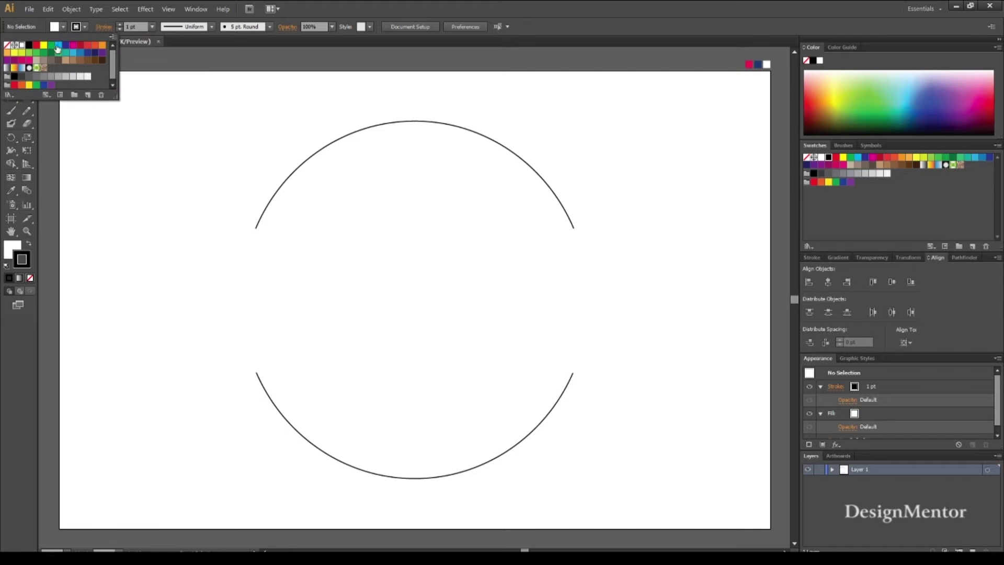
left_click(26, 56)
left_click(32, 98)
left_click(30, 84)
left_click_drag(30, 83, 89, 109)
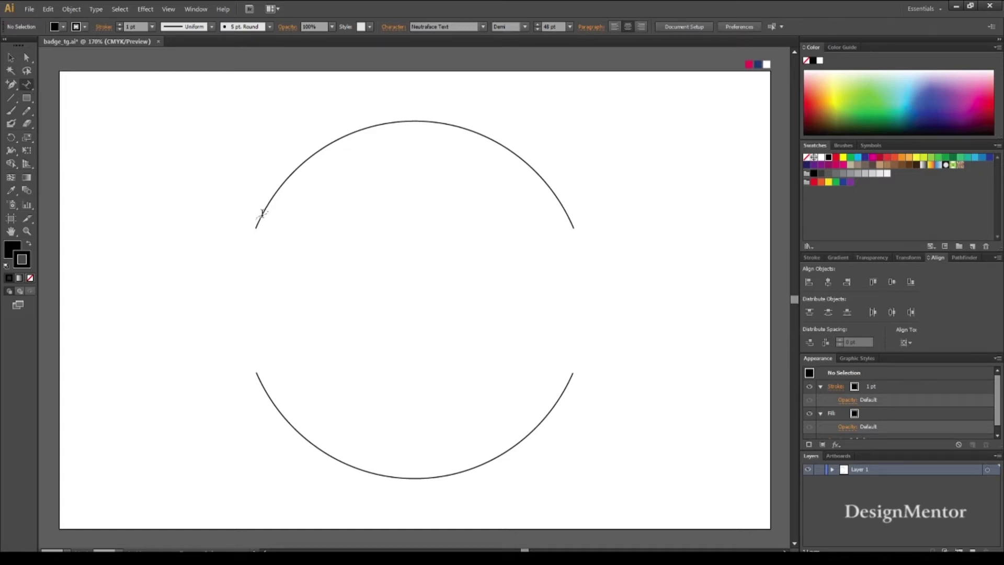
left_click(262, 213)
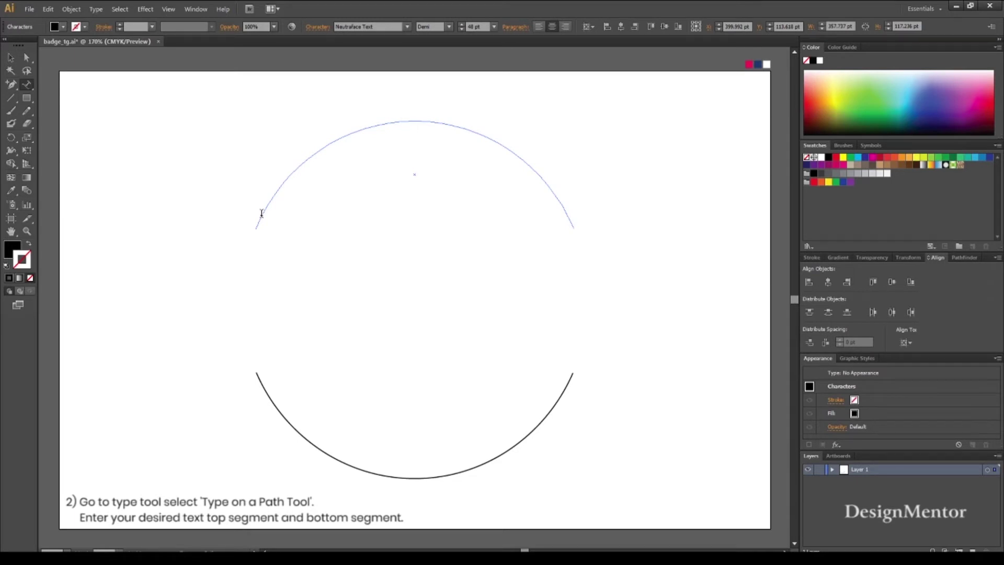
type("WE")
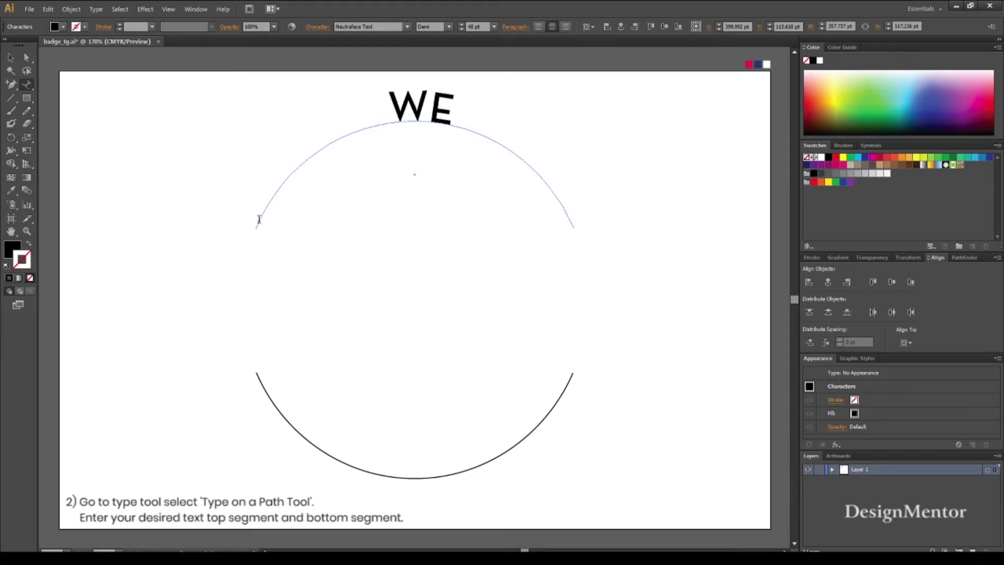
type(" CELEBRATE")
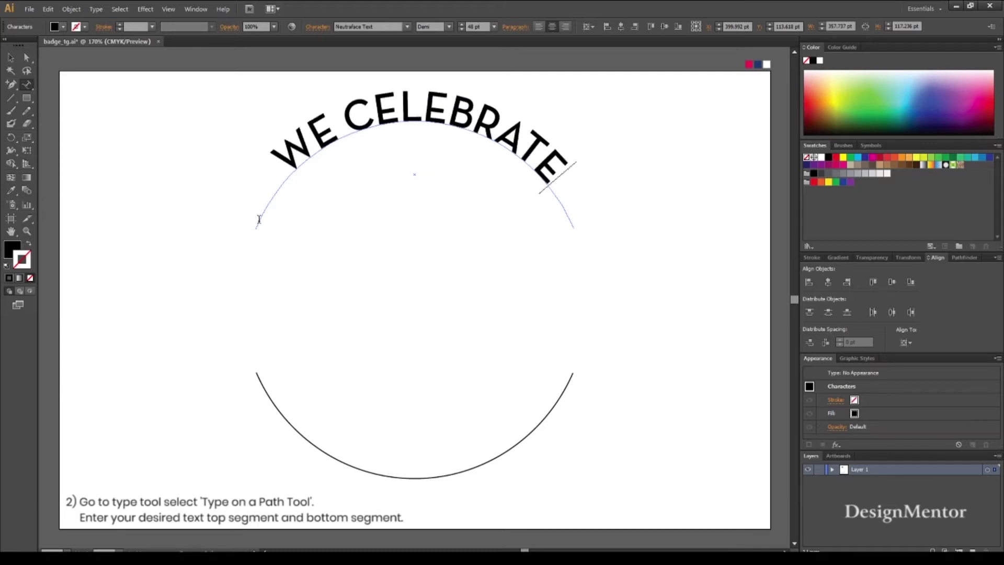
Set the arched WE CELEBRATE text to 50 pt
key("ctrl+a")
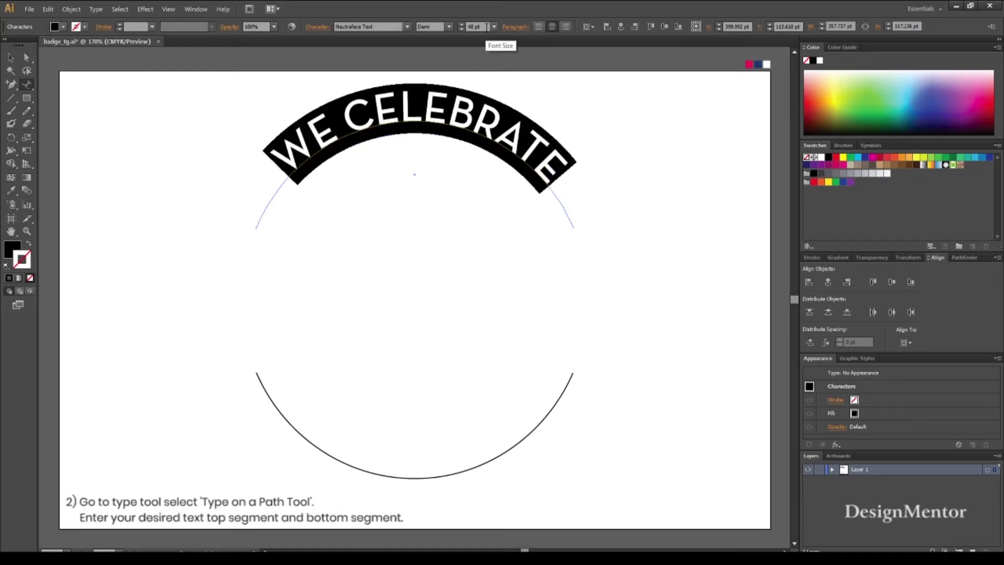
left_click(486, 26)
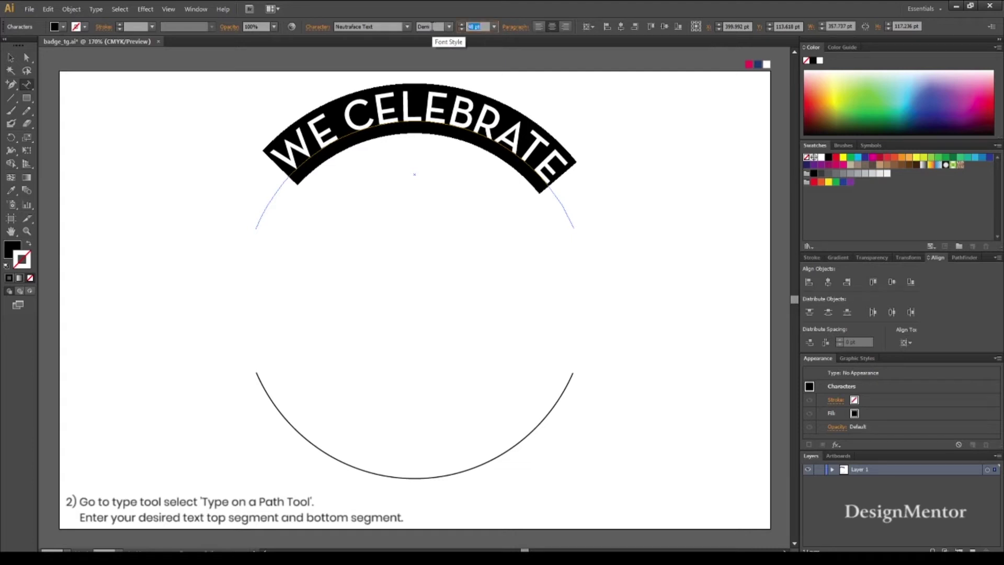
type("50")
key("Return")
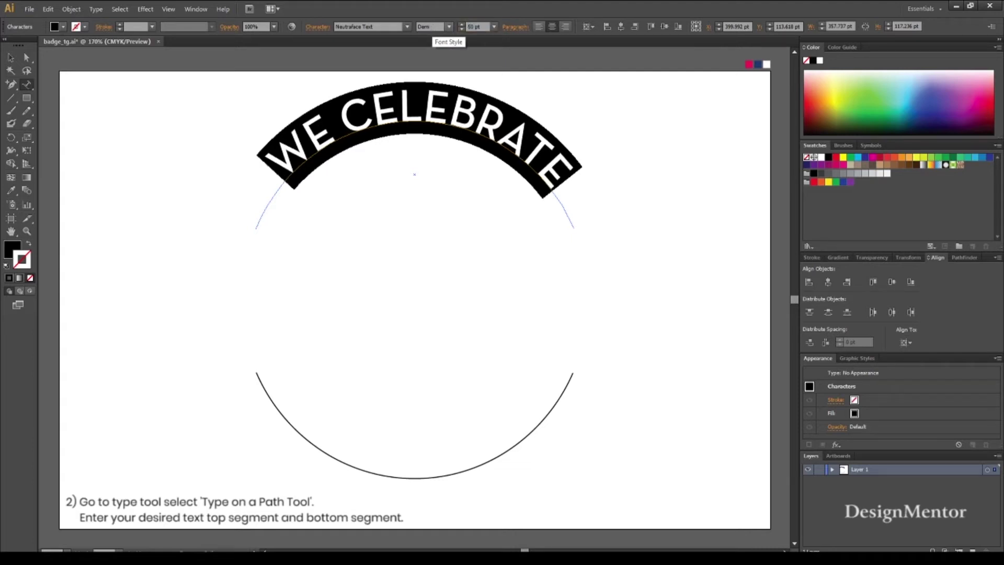
Select WE CELEBRATE and bring up Type on a Path Options with preview on
left_click(11, 58)
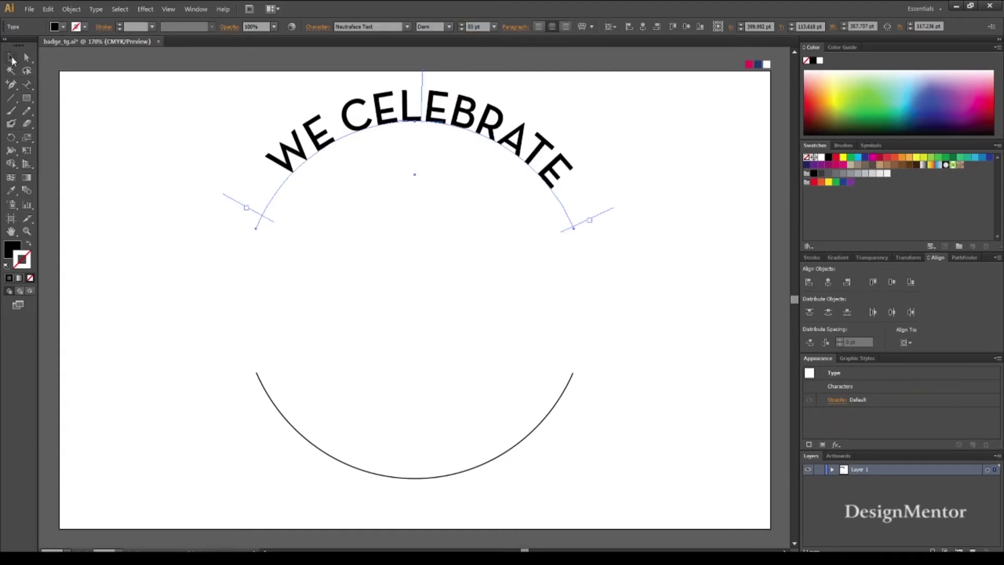
left_click(610, 120)
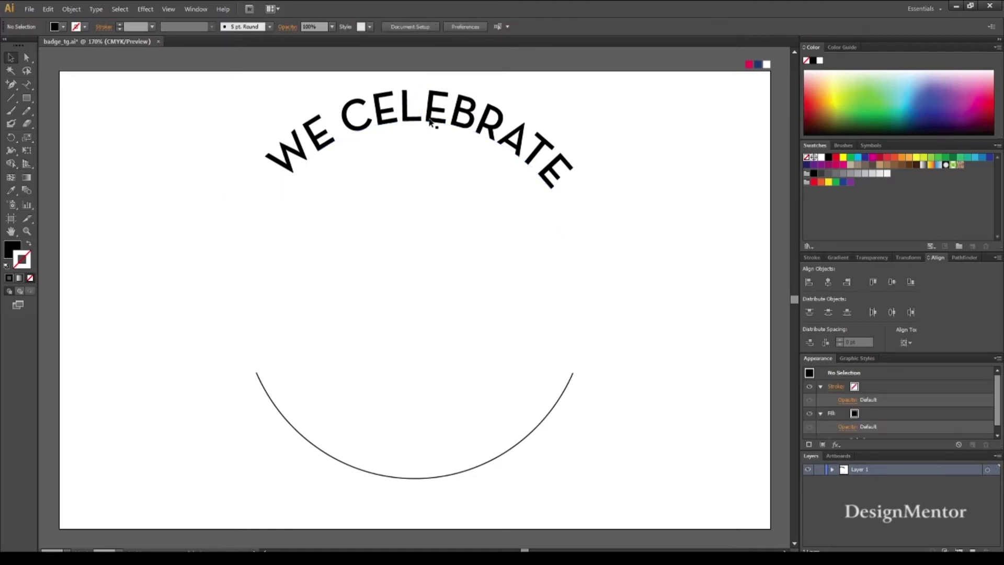
left_click(455, 113)
left_click(96, 9)
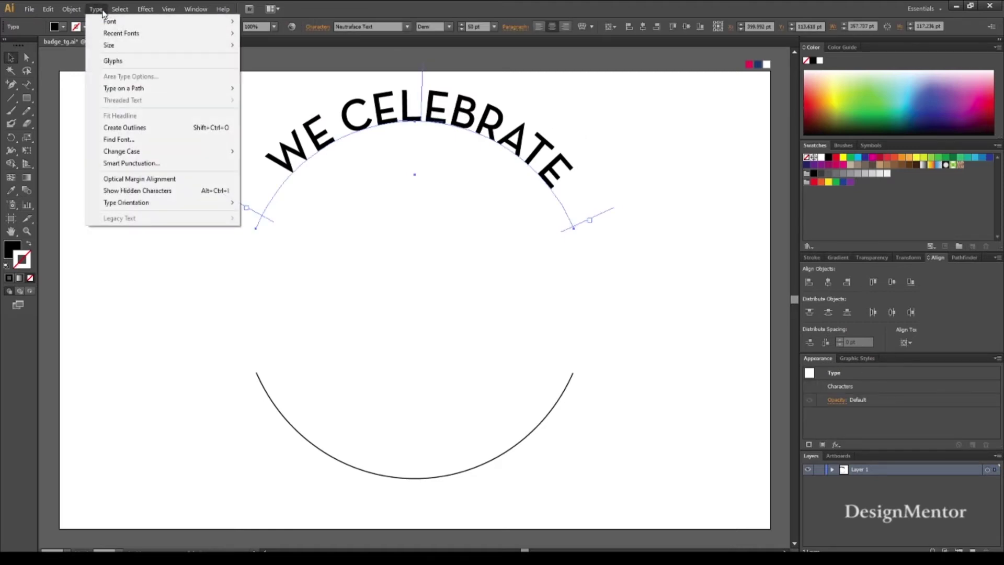
mouse_move(124, 88)
left_click(310, 151)
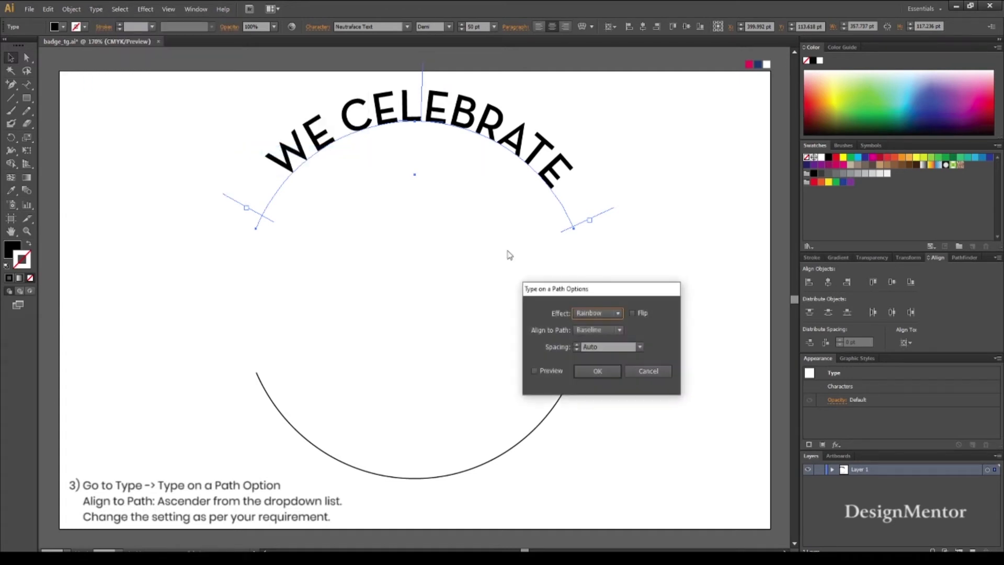
left_click(533, 370)
Try Flip and Ascender, Descender and Baseline alignments on the arched text
left_click(632, 314)
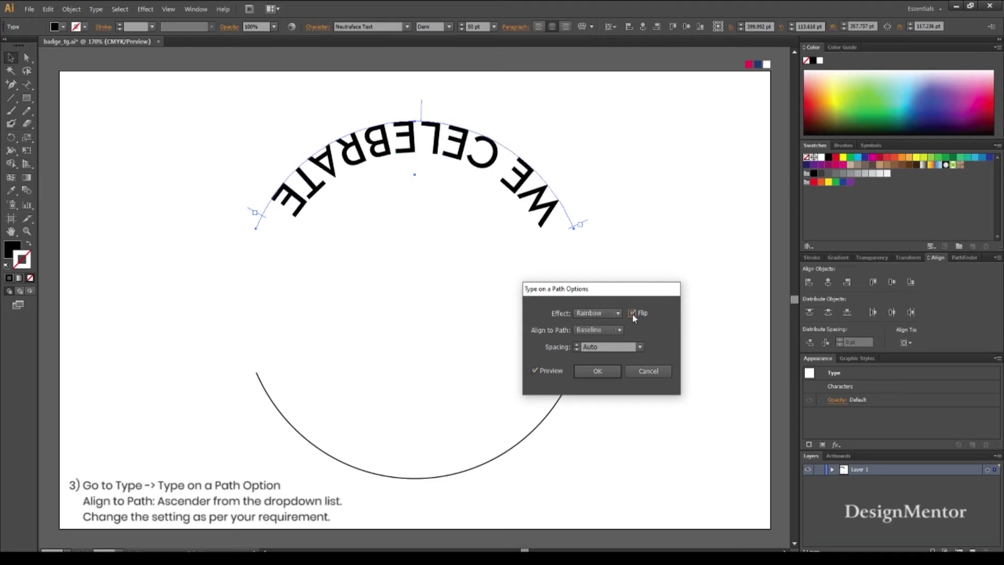
left_click(594, 314)
left_click(599, 315)
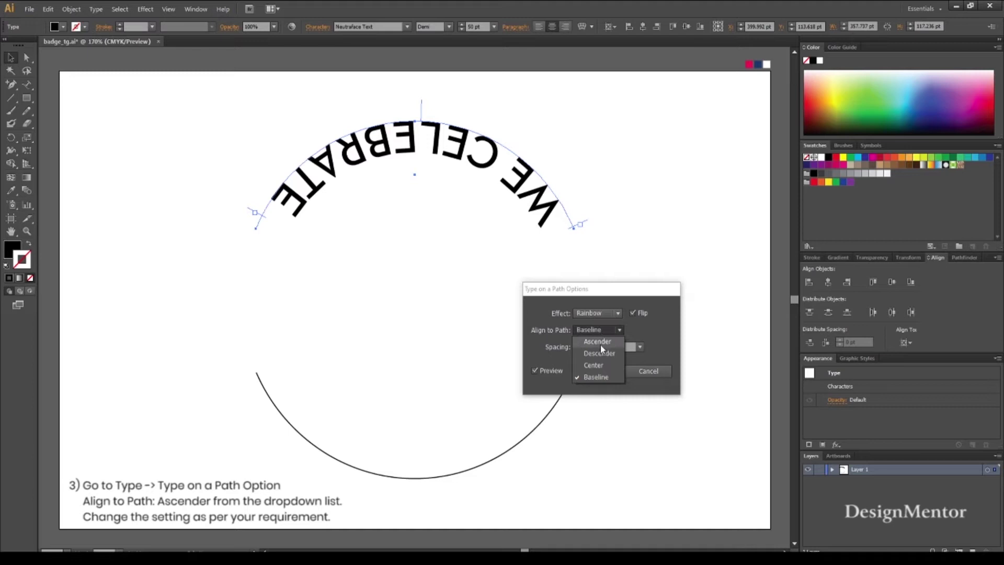
left_click(600, 343)
left_click(602, 331)
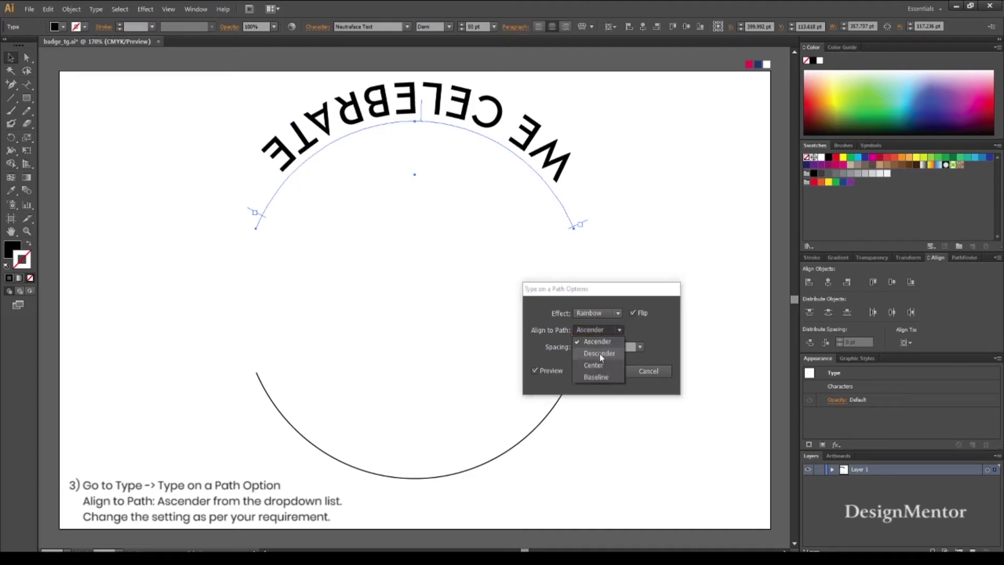
left_click(600, 353)
left_click(601, 330)
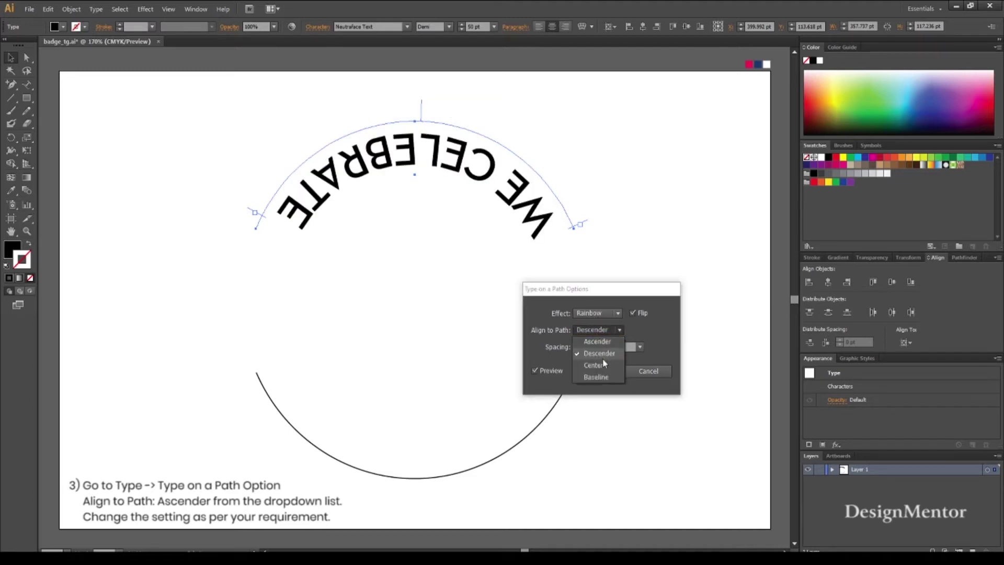
left_click(601, 376)
Settle on Rainbow, Ascender alignment with Flip off, and apply
left_click(631, 313)
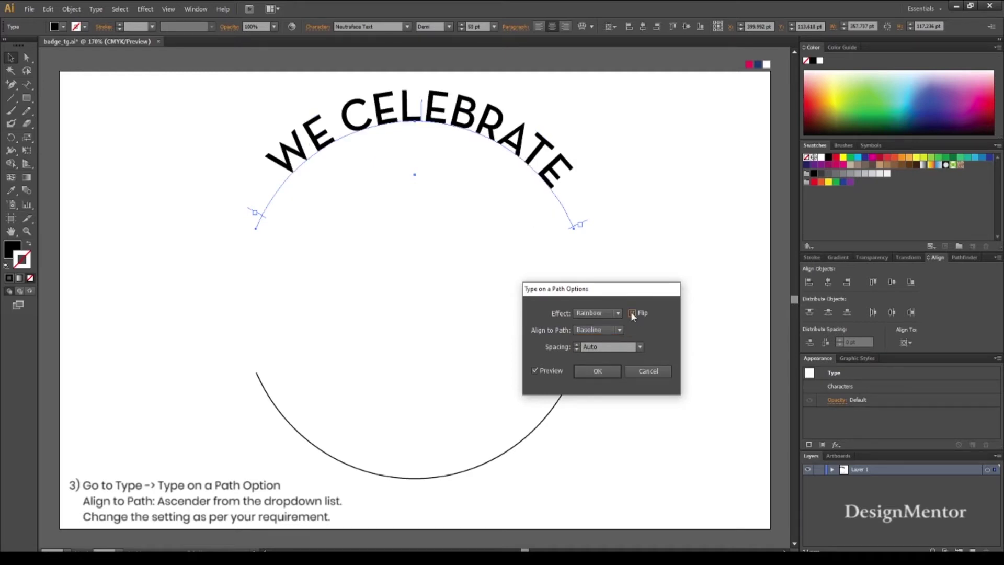
left_click(600, 333)
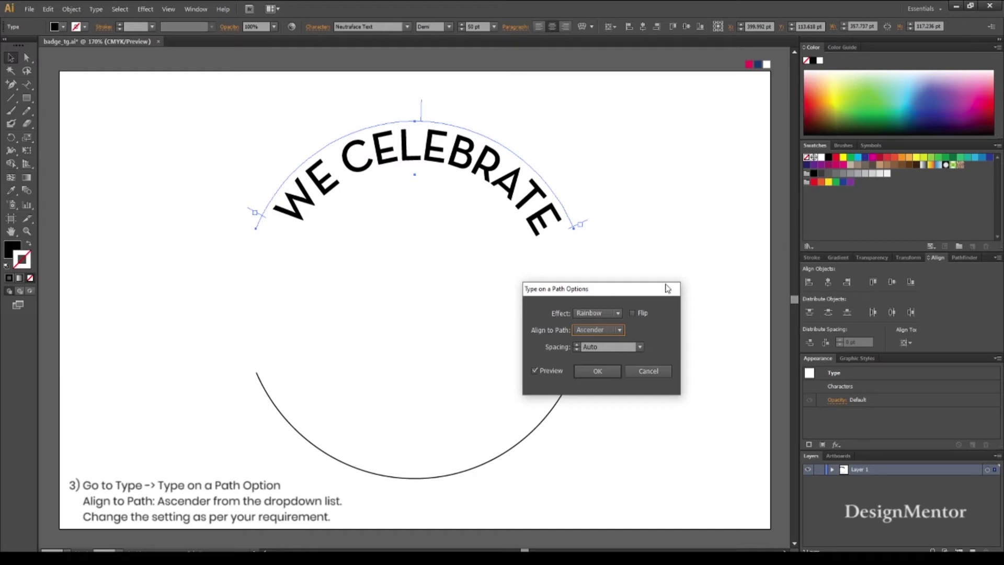
left_click(598, 371)
left_click(662, 391)
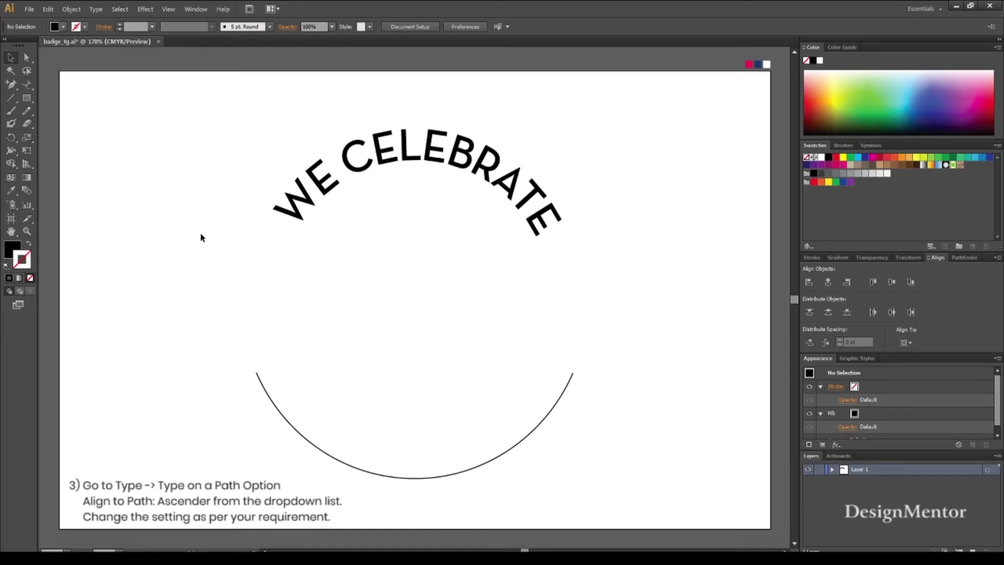
Type 'THANKS' along the bottom arc and select the new path text
left_click_drag(27, 84, 87, 108)
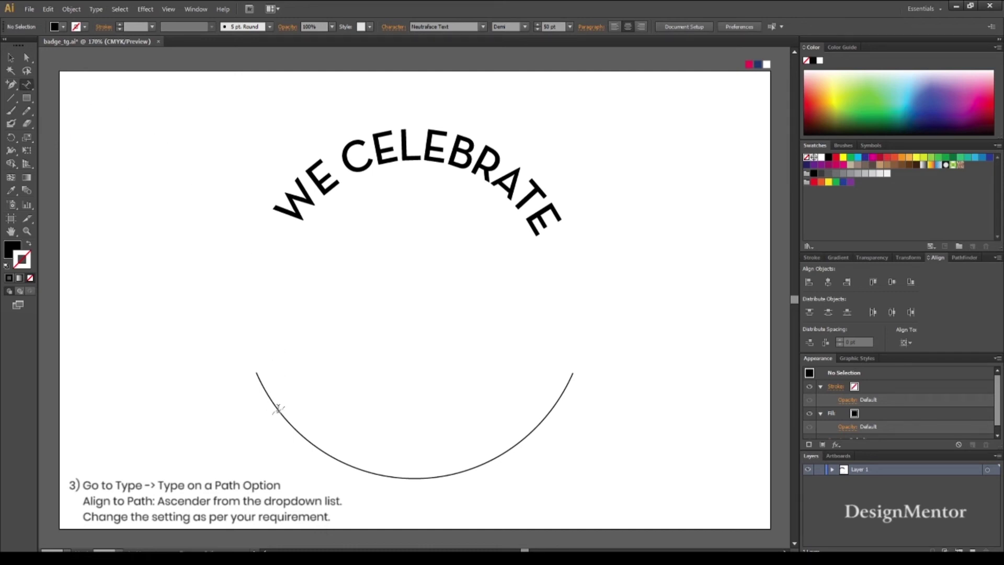
left_click(422, 477)
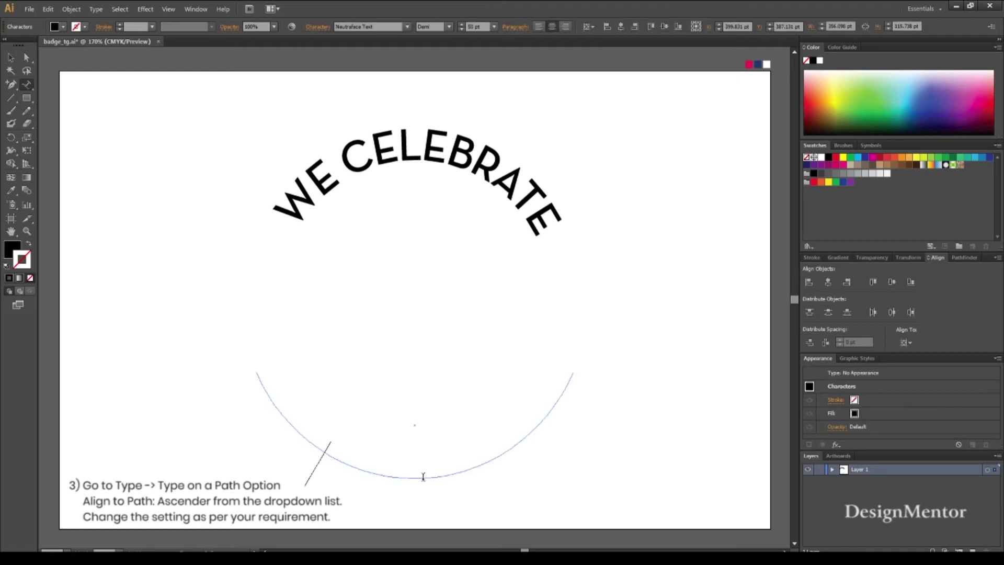
type("THA")
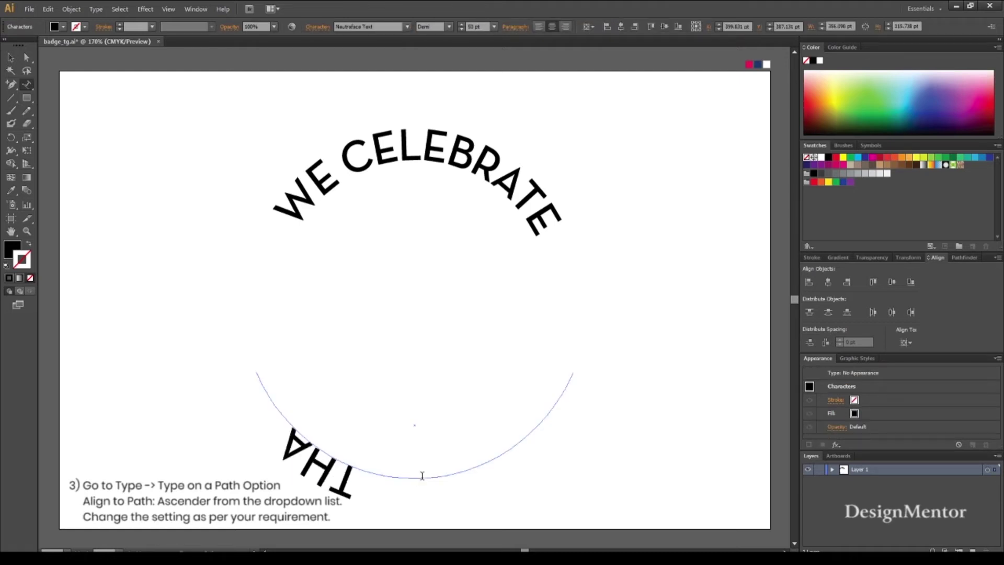
type("NKS")
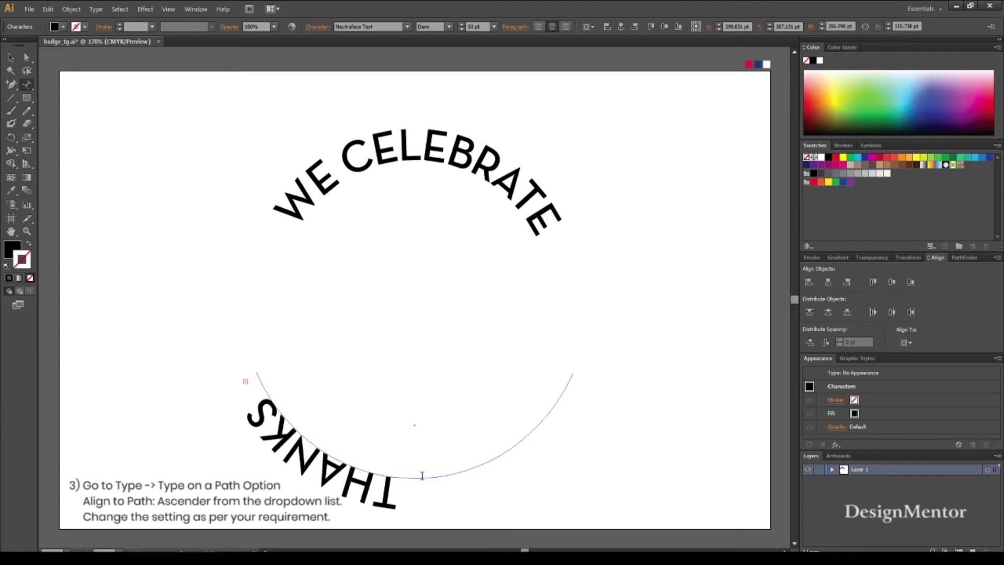
left_click(16, 58)
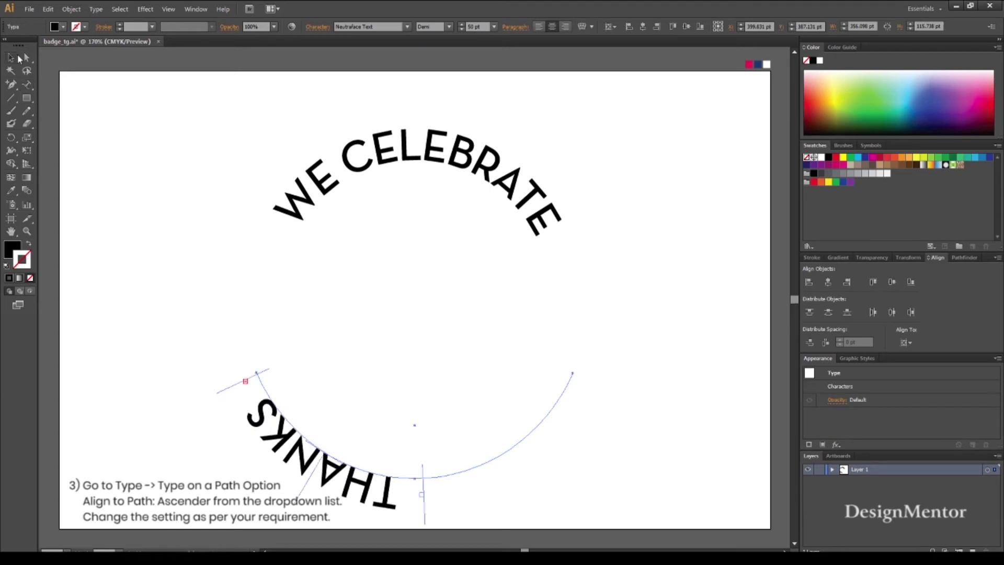
mouse_move(421, 494)
left_mouse_down()
mouse_move(448, 497)
mouse_move(366, 492)
left_mouse_up()
left_click(453, 499)
left_click(368, 488)
left_click(94, 11)
mouse_move(124, 88)
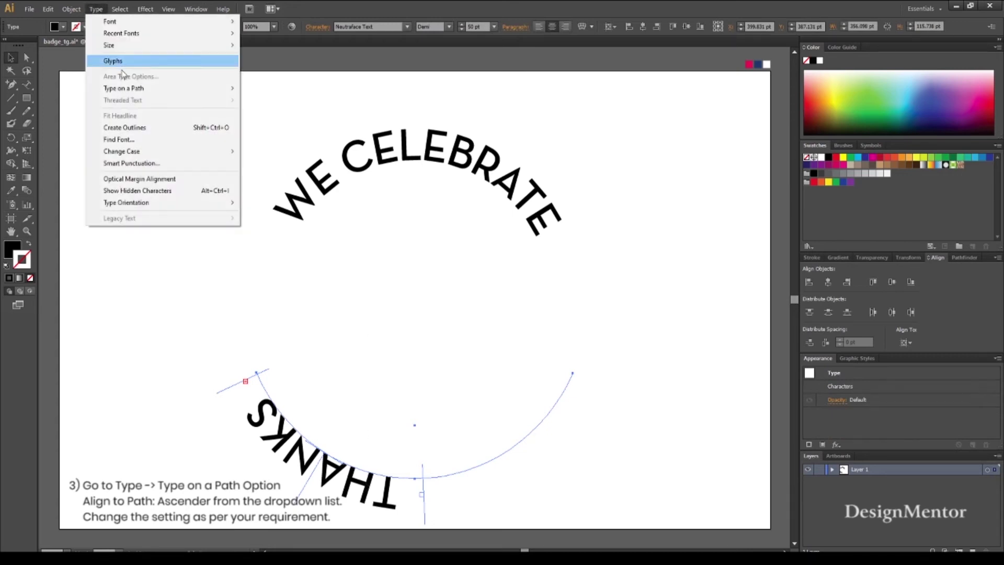
Flip THANKS upright and stretch its path text so 'THANKS GIVING' shows fully
left_click(296, 152)
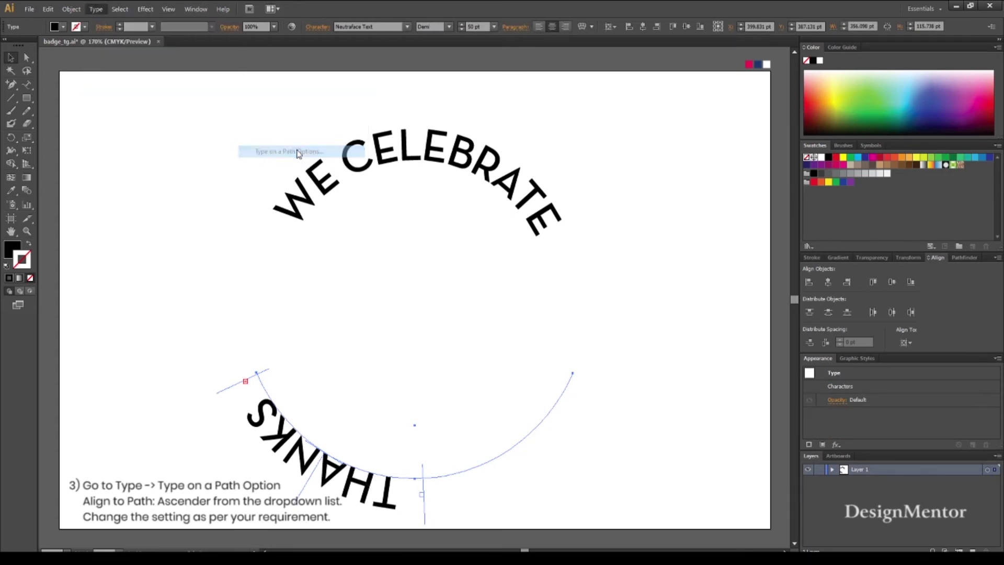
left_click(632, 312)
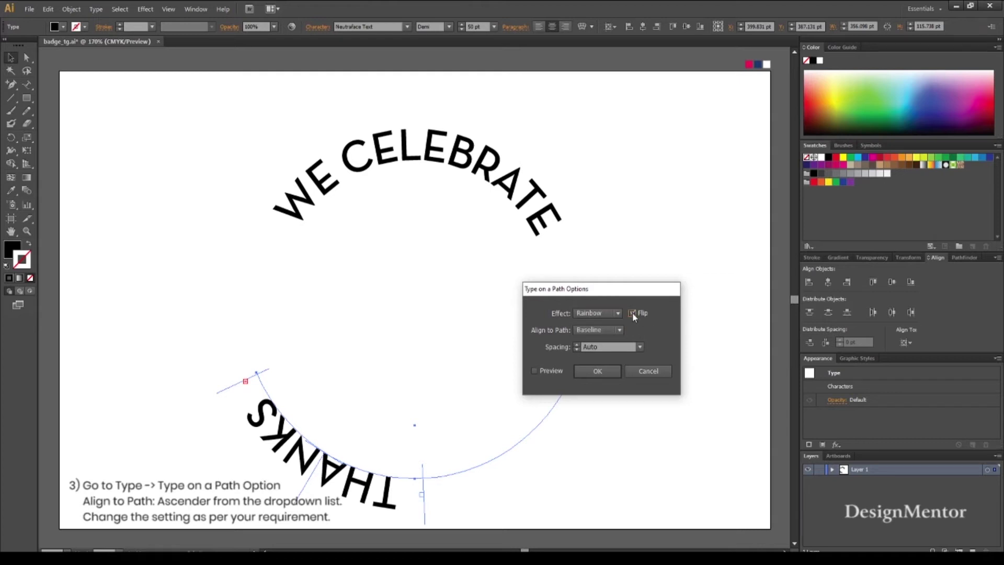
left_click(534, 370)
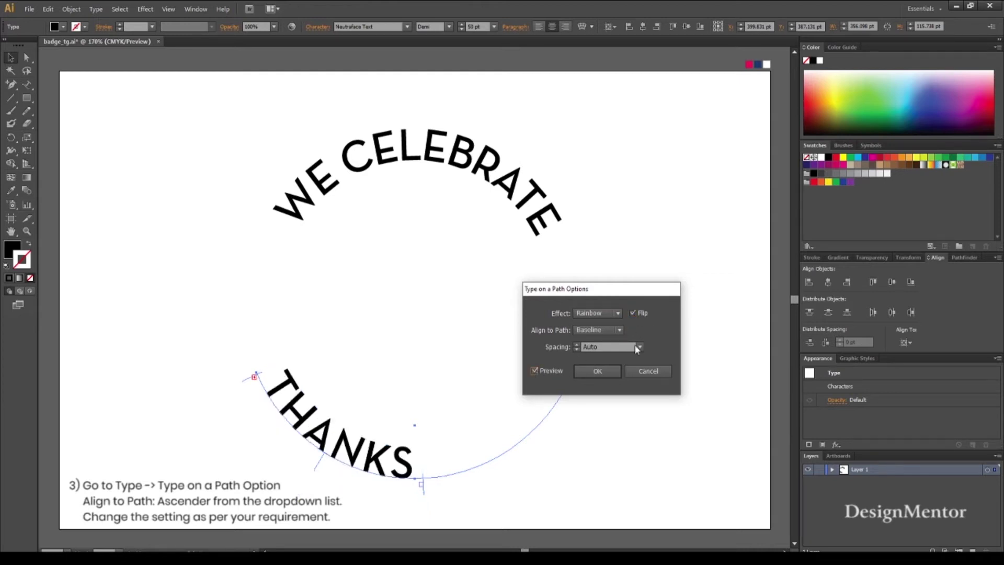
left_click(602, 370)
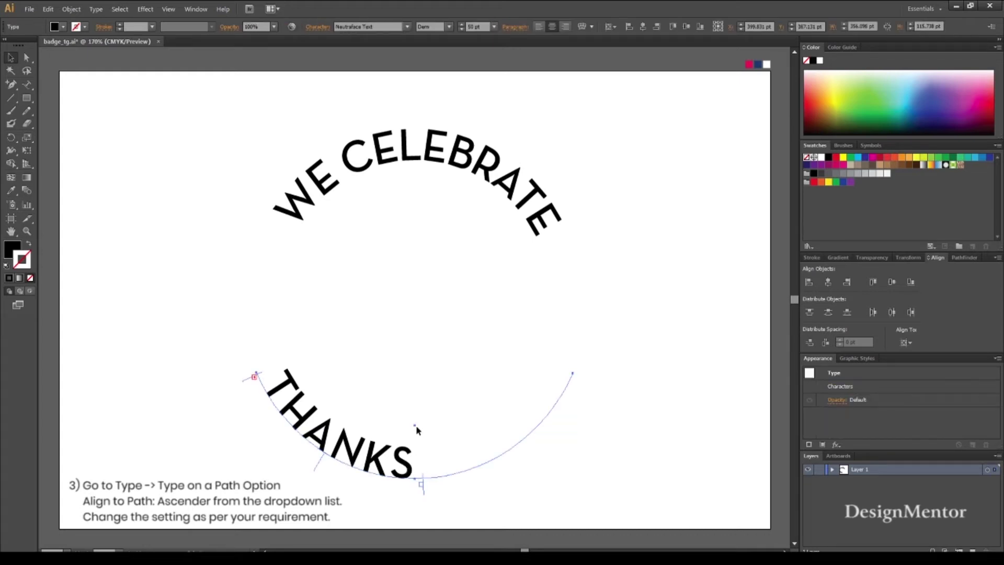
left_click_drag(424, 486, 571, 386)
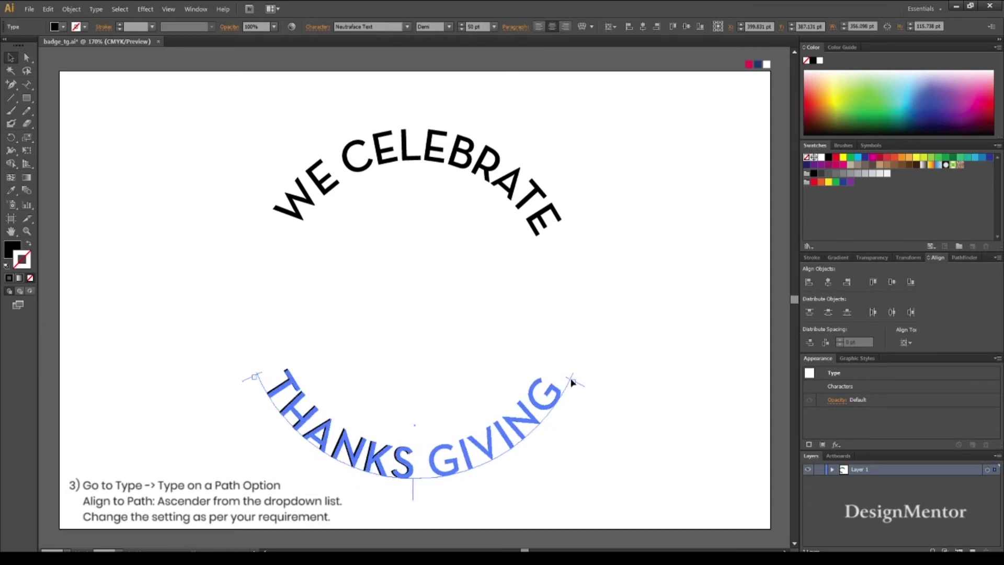
left_click(654, 389)
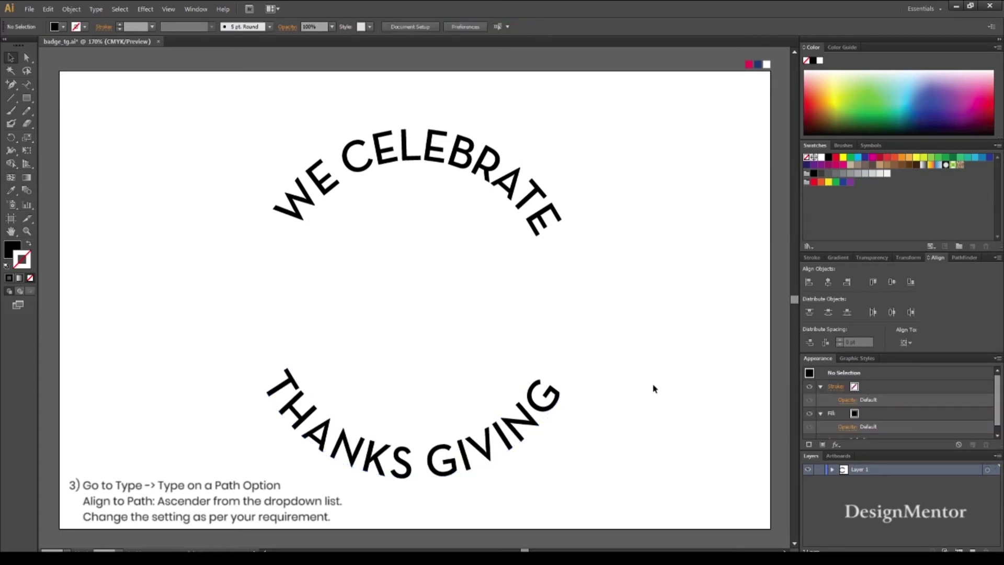
Select both arc texts and group them
left_click(539, 408)
left_click(657, 298)
left_click(332, 196)
left_click(577, 270)
left_click_drag(217, 146, 569, 475)
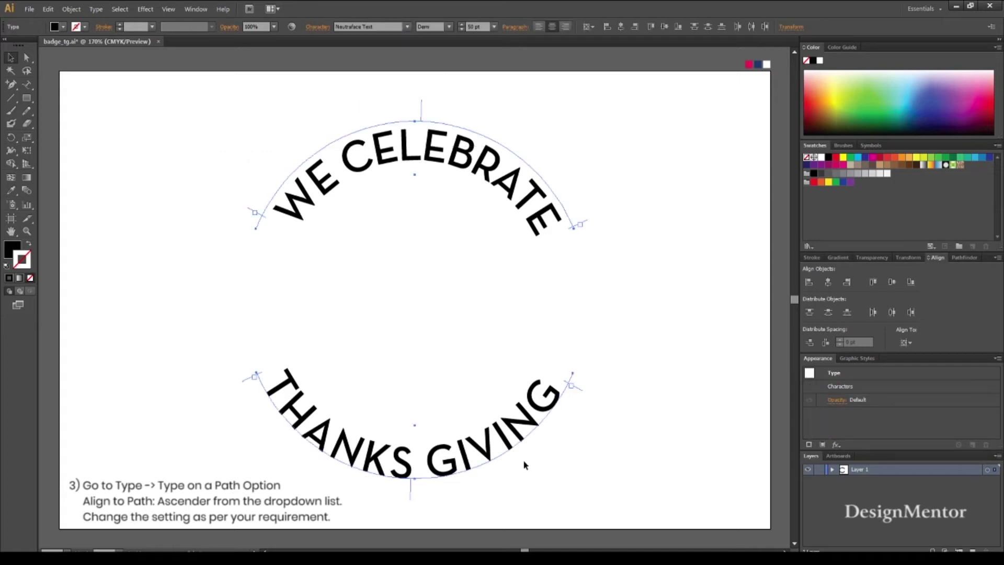
left_click(71, 9)
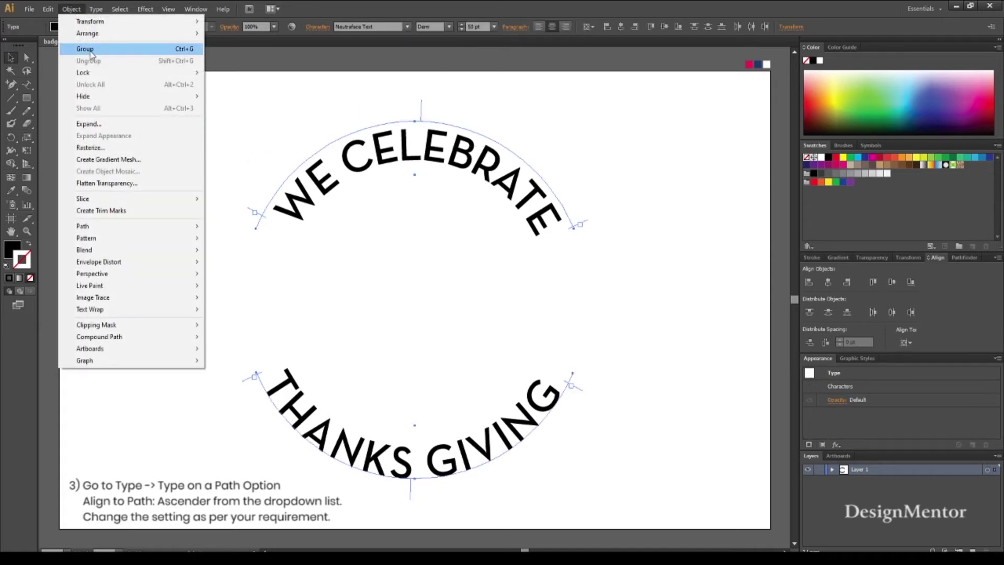
left_click(84, 49)
Nudge the arc text group right with Shift+Right twice
left_click(202, 253)
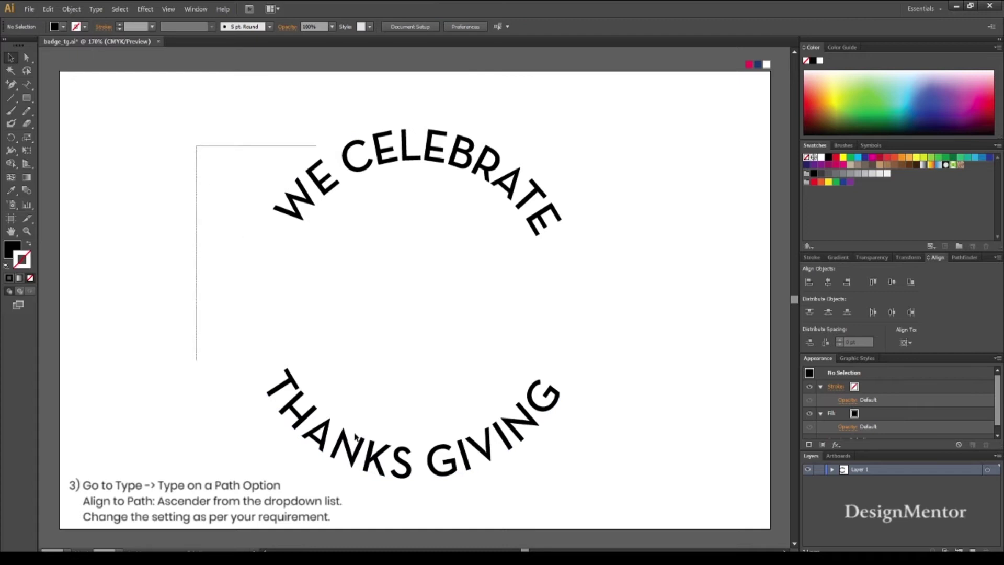
left_click_drag(196, 146, 396, 520)
key("shift+Right")
key("shift+Right")
key("shift+Right")
key("shift+Right")
key("shift+Right")
key("shift+Right")
key("shift+Right")
key("shift+Right")
key("shift+Right")
key("shift+Right")
key("shift+Right")
key("shift+Right")
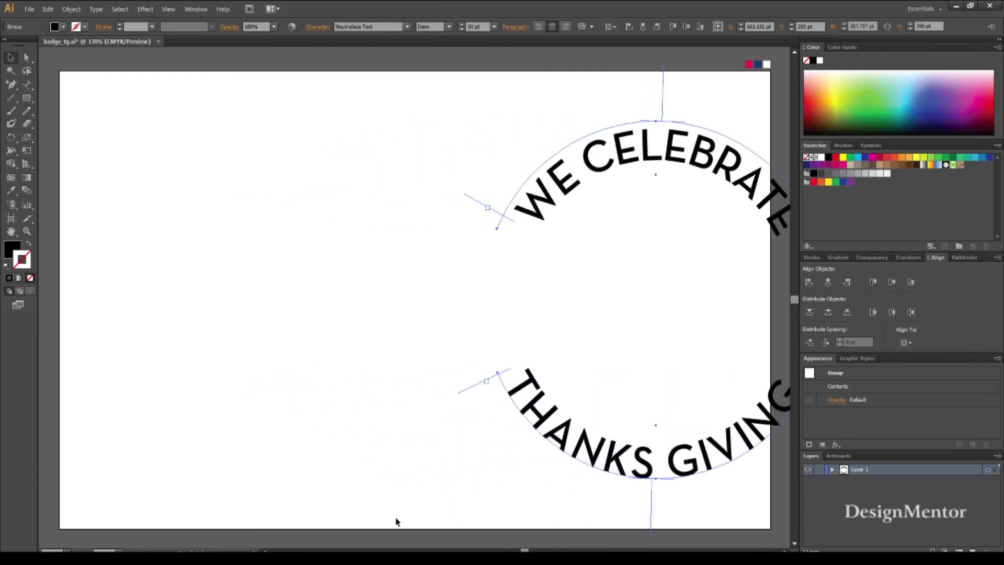
key("shift+Right")
key("shift+Right")
key("shift+Right")
key("shift+Right")
key("shift+Right")
key("shift+Right")
key("shift+Right")
key("shift+Right")
key("shift+Right")
key("shift+Right")
key("shift+Right")
key("shift+Right")
key("shift+Right")
key("shift+Right")
key("shift+Right")
key("shift+Right")
key("shift+Right")
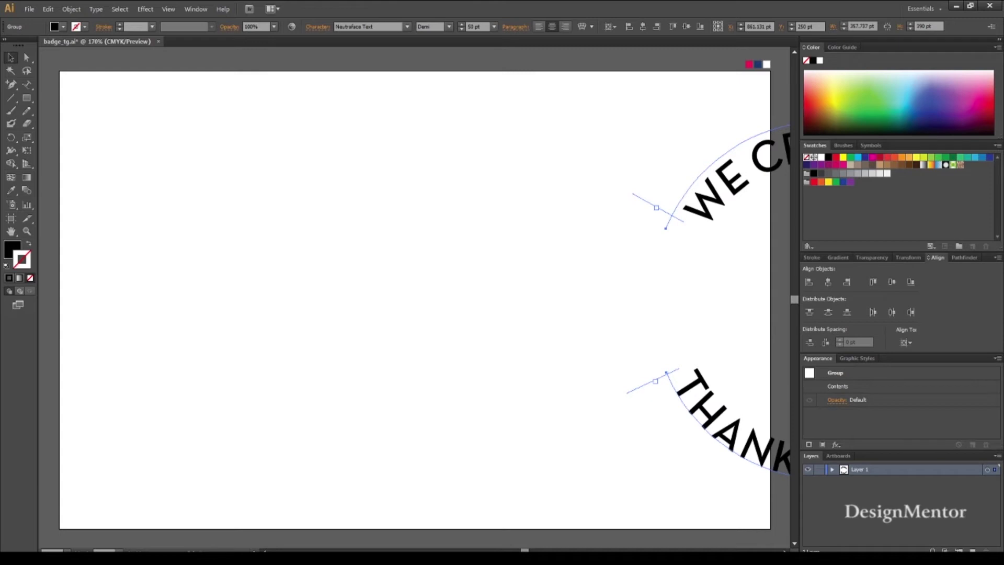
left_click(537, 484)
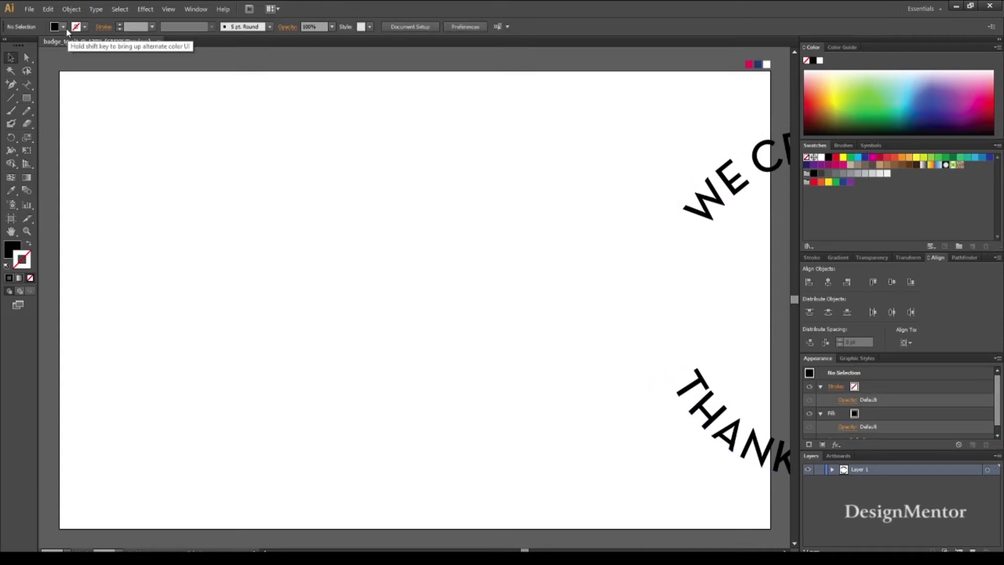
Sample the pink colour and make a 470 × 470 pt circle centred on the artboard
key("i")
left_click(749, 63)
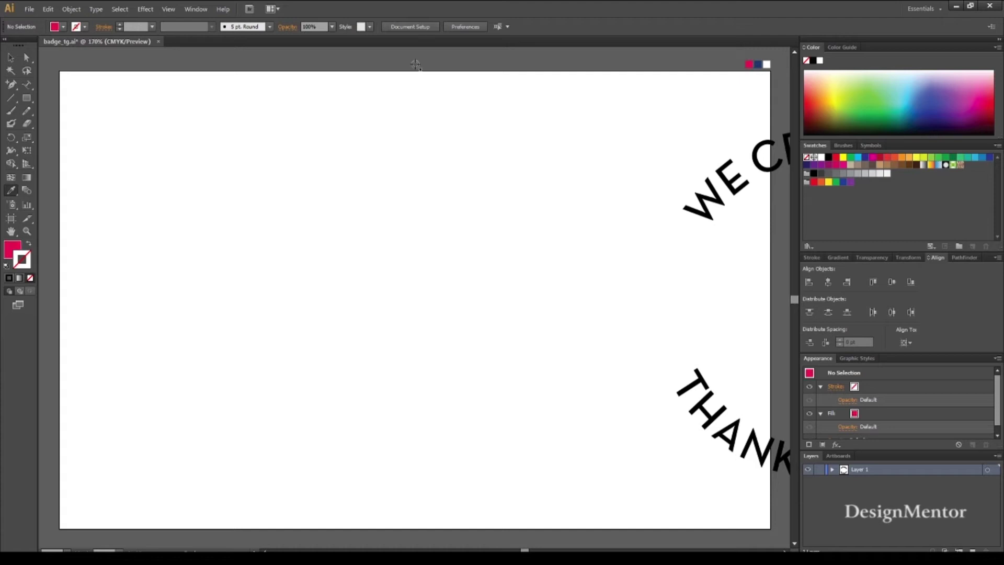
left_click(26, 99)
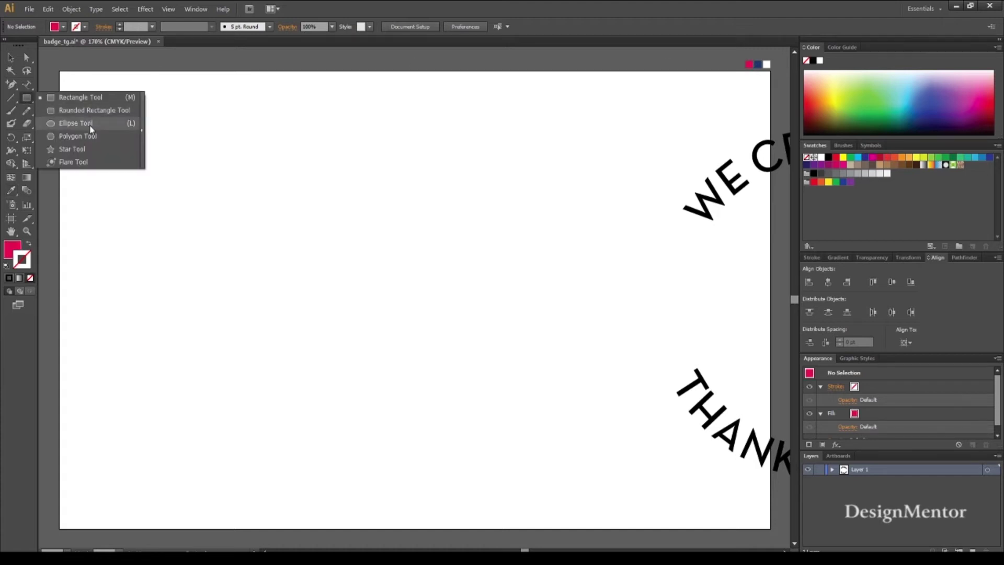
left_click(74, 123)
left_click(420, 288)
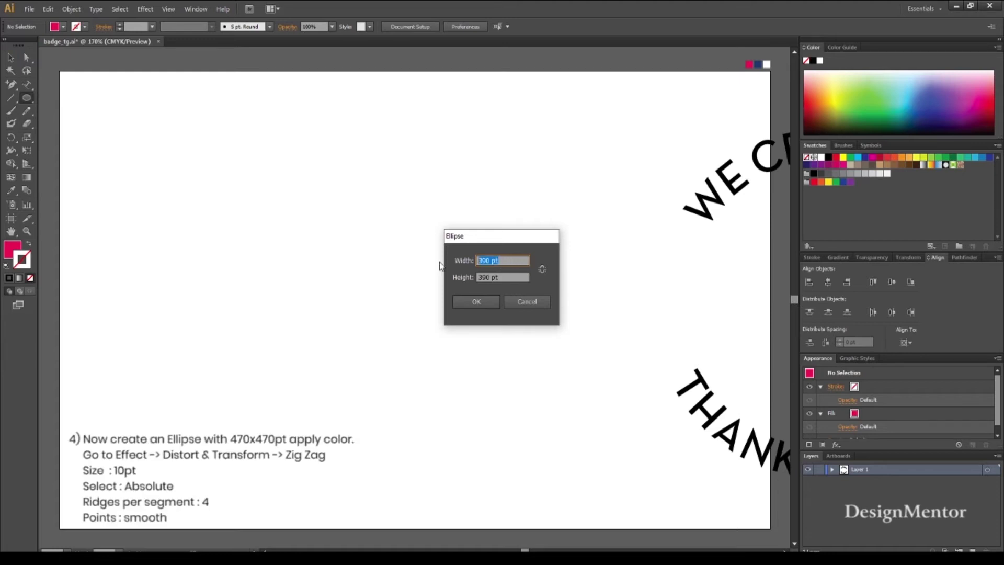
type("470")
key("Tab")
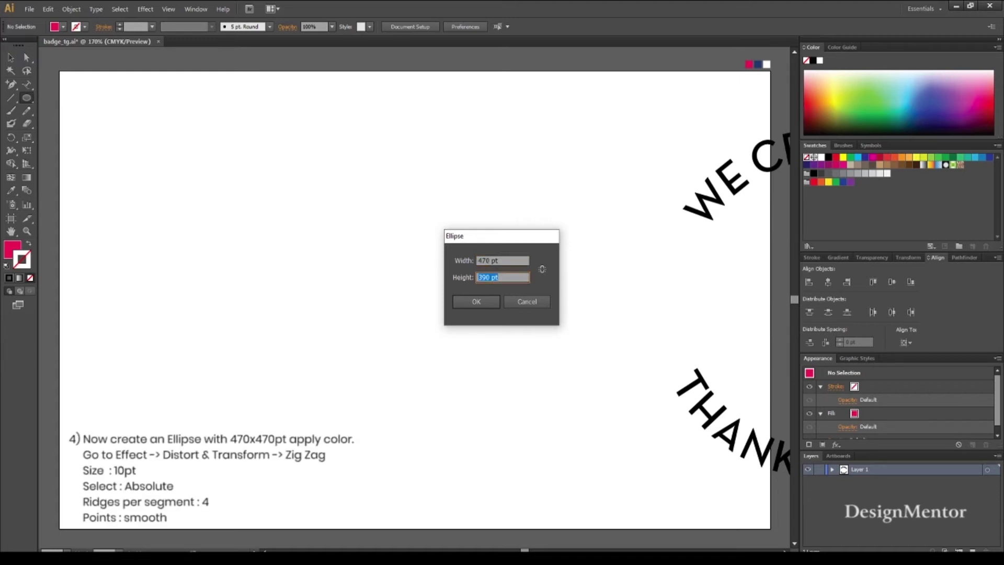
type("470")
key("Return")
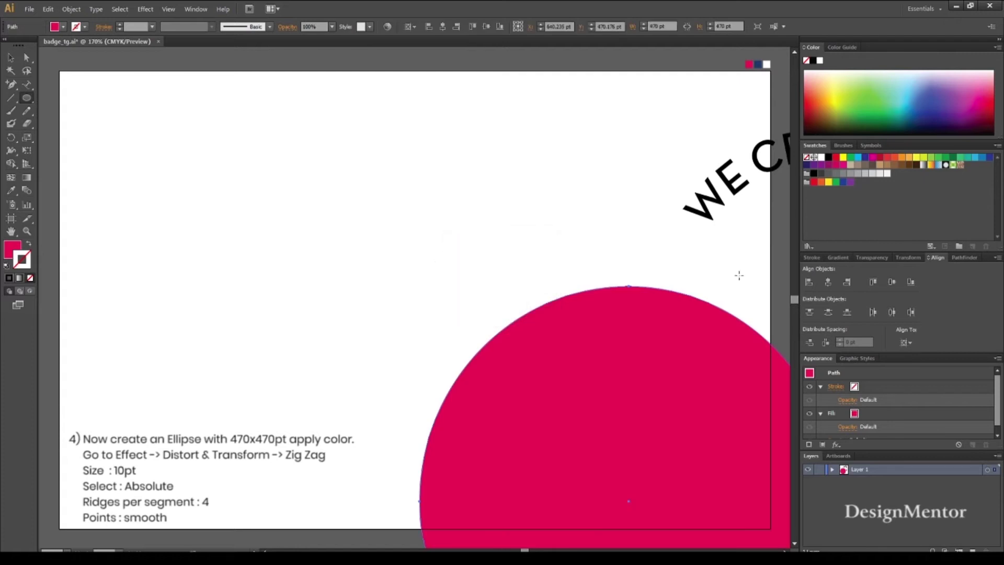
left_click(827, 283)
left_click(892, 283)
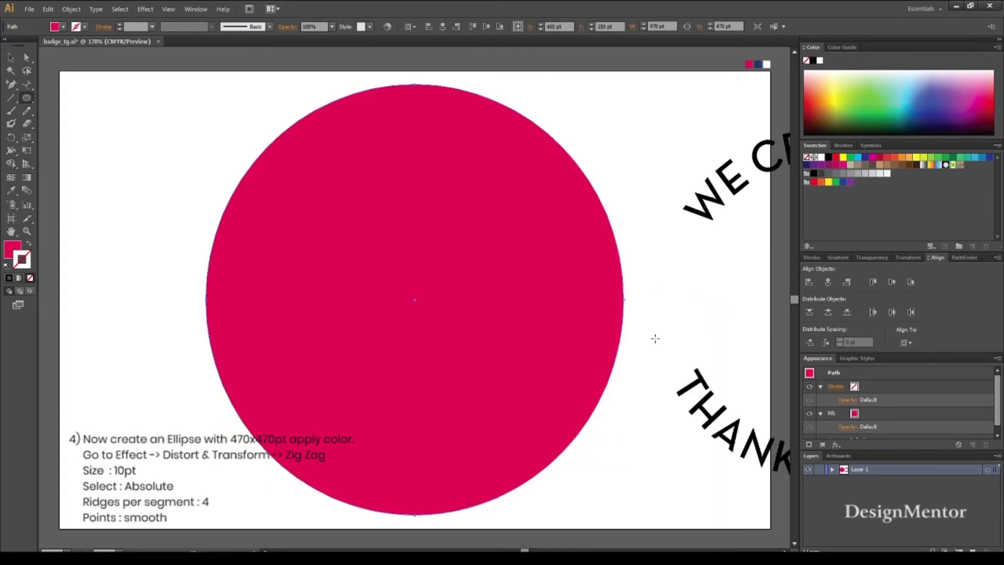
key("v")
Apply a smooth Zig Zag (10 pt absolute, 4 ridges) to the pink circle
left_click(146, 10)
mouse_move(177, 96)
left_click(313, 170)
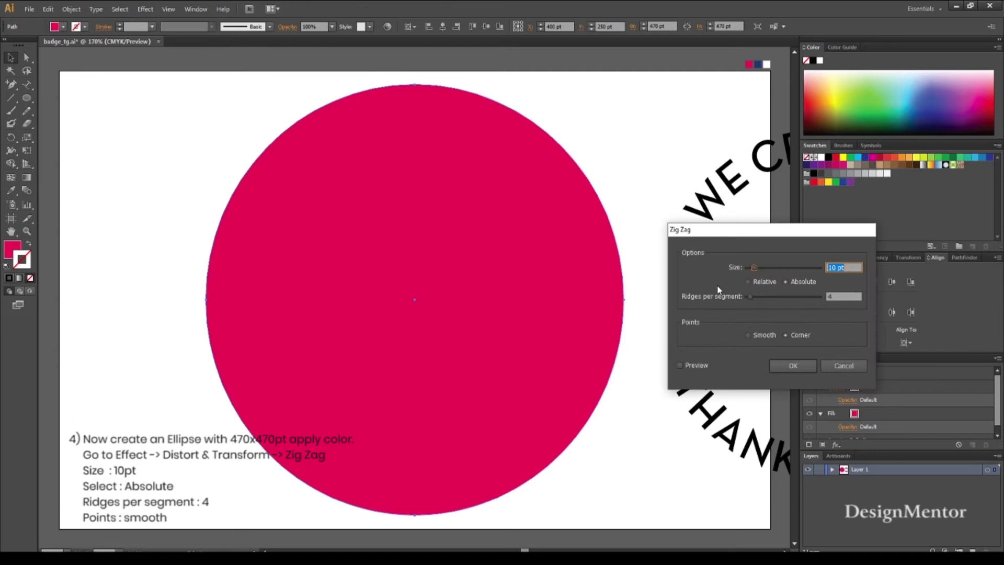
left_click(681, 366)
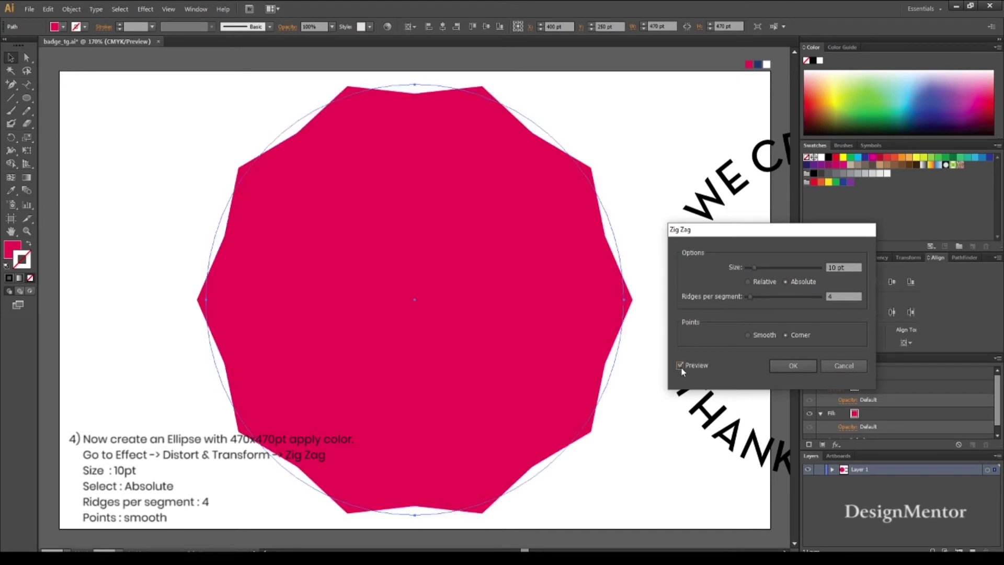
left_click(747, 335)
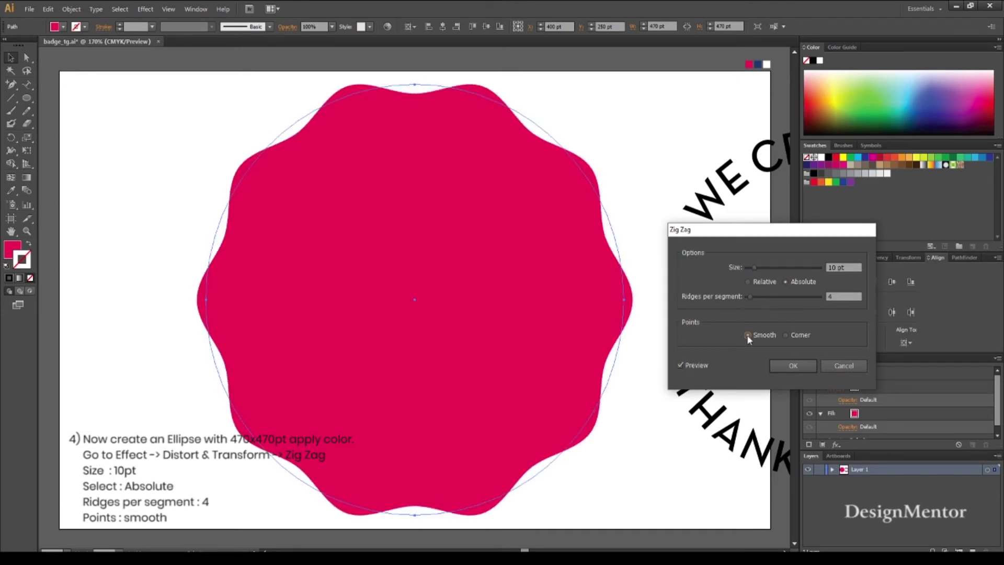
left_click(797, 367)
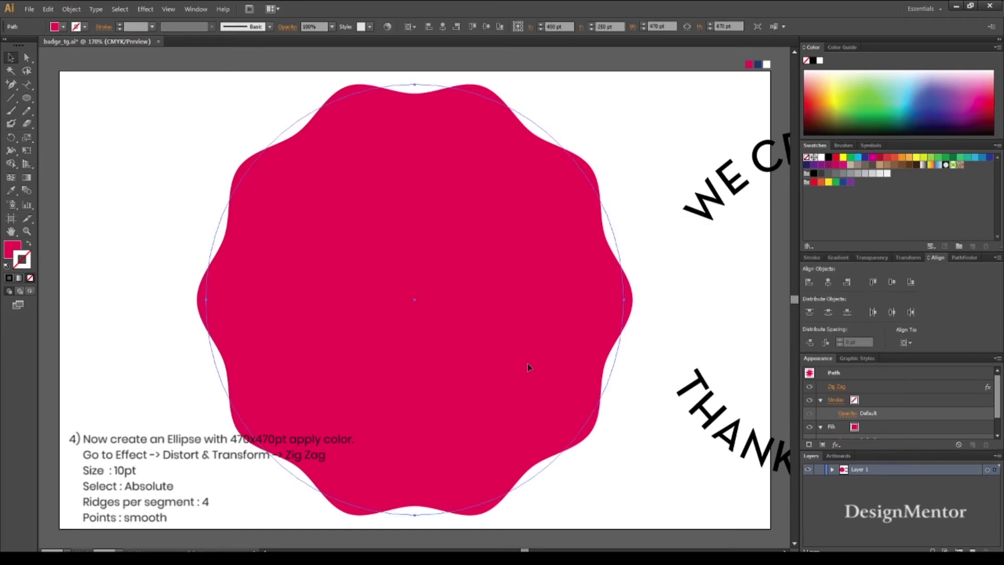
left_click(142, 125)
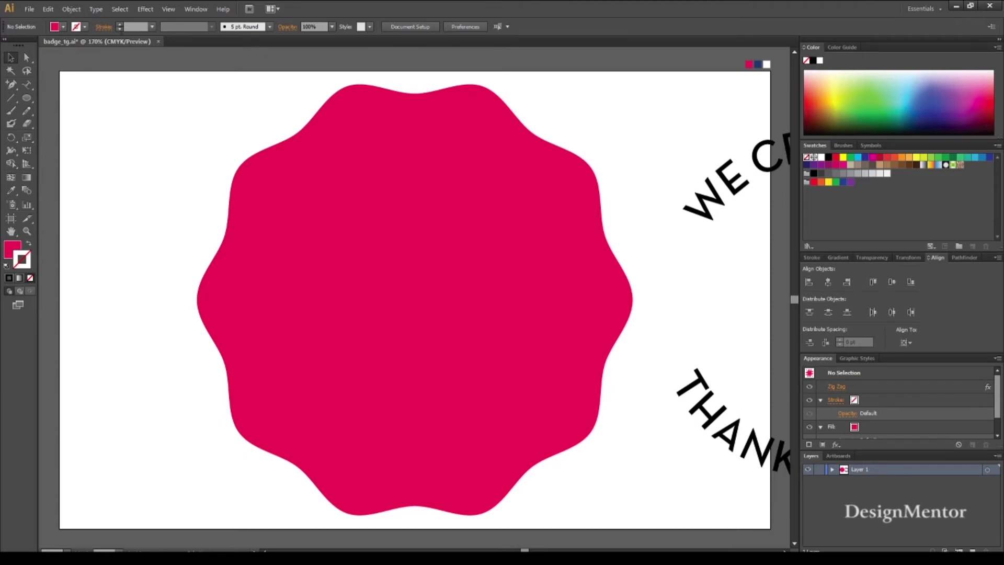
Draw a white 430 × 430 pt circle centred horizontally and vertically on the badge
left_click(62, 26)
left_click(22, 48)
left_click(26, 98)
left_click(418, 302)
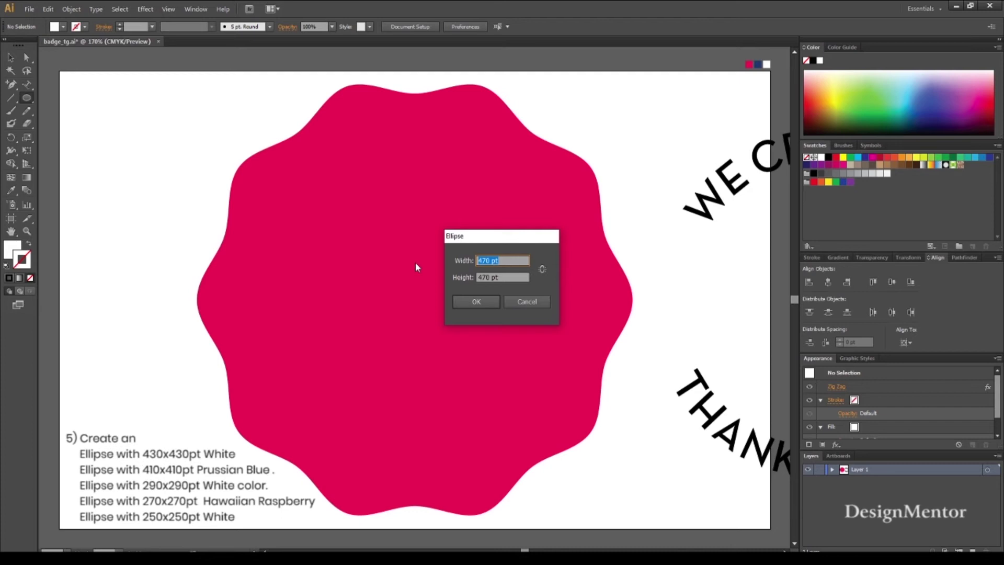
type("430")
key("Tab")
type("4")
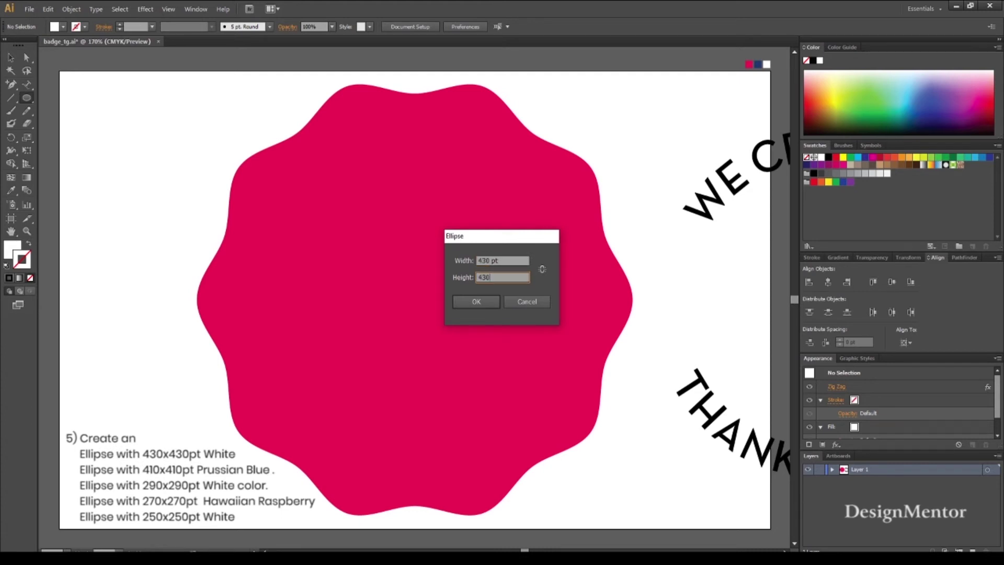
key("Return")
left_click(873, 282)
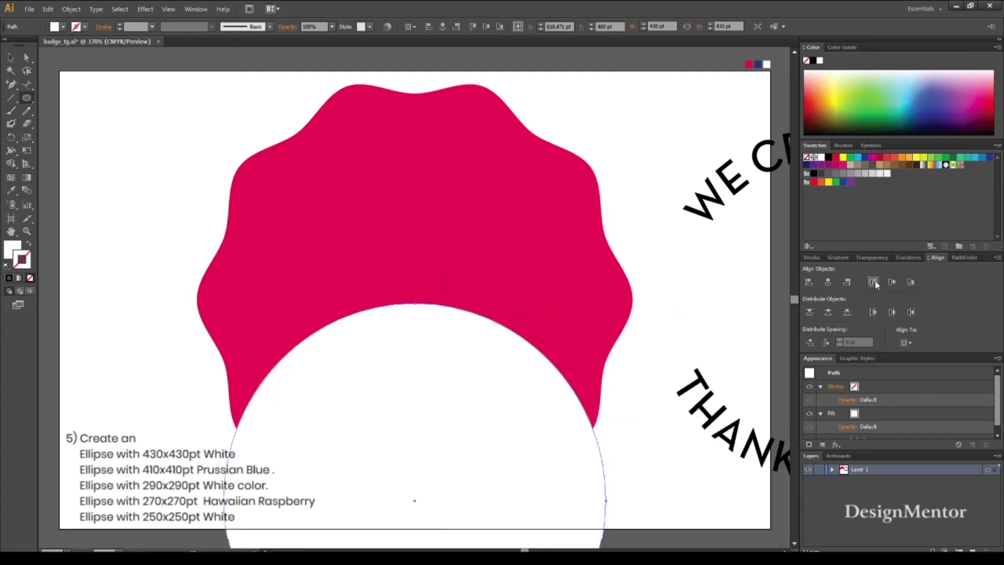
left_click(893, 282)
Deselect the circle and eyedrop the navy swatch as the fill colour
left_click(13, 58)
left_click(147, 138)
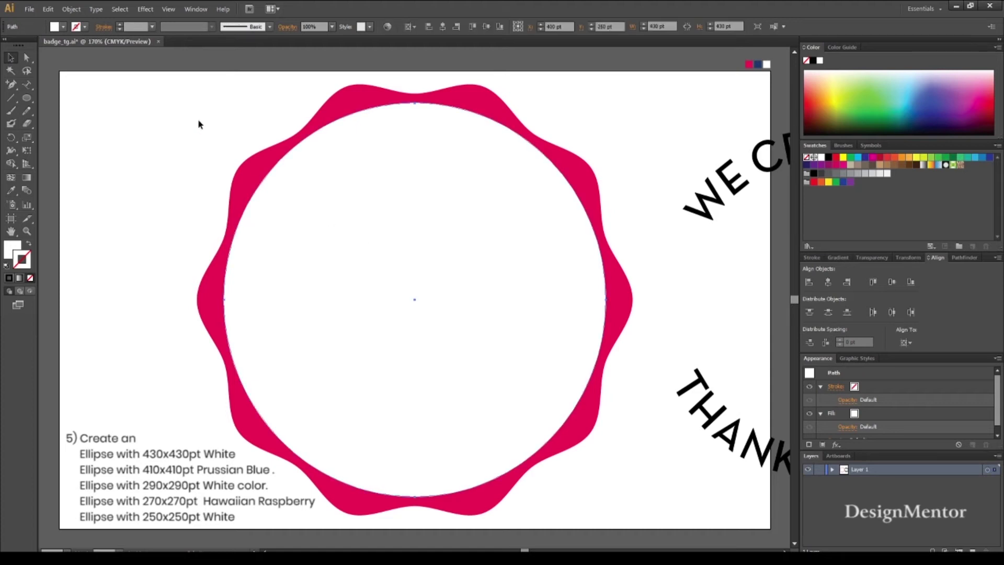
key("i")
left_click(758, 64)
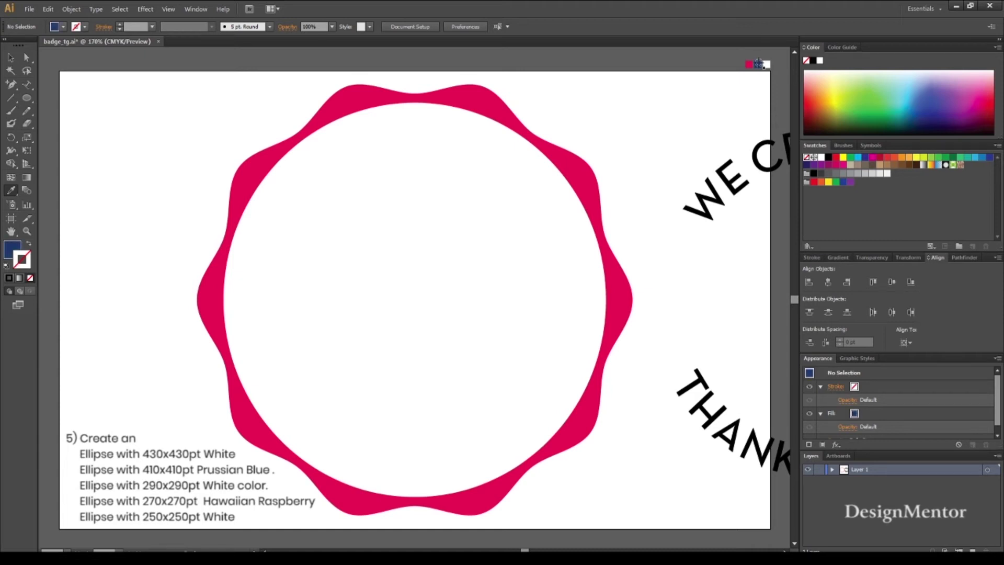
Draw a 410 × 410 pt navy circle centred horizontally inside the white circle
left_click(27, 97)
left_click(421, 269)
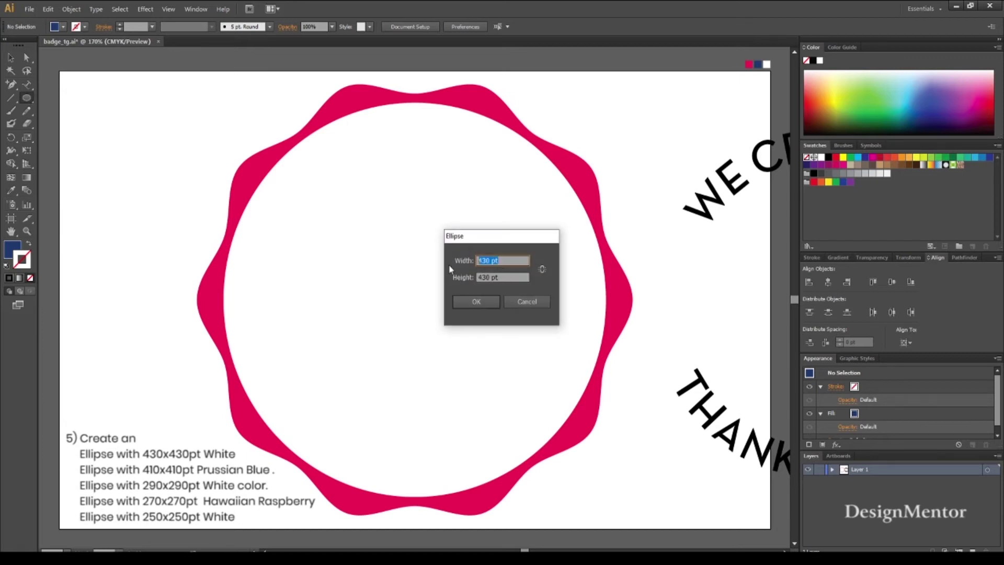
type("410")
key("Tab")
type("410")
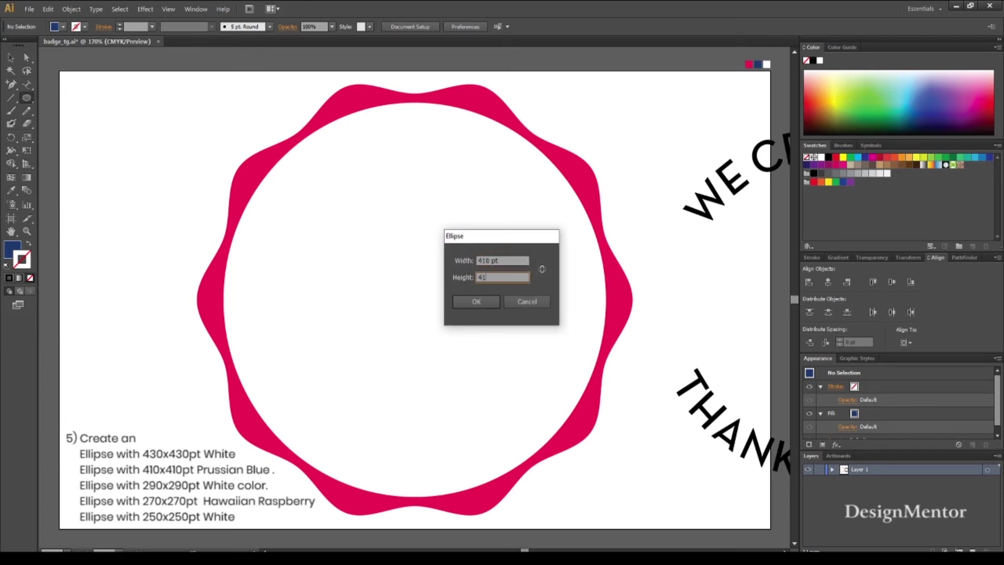
key("Return")
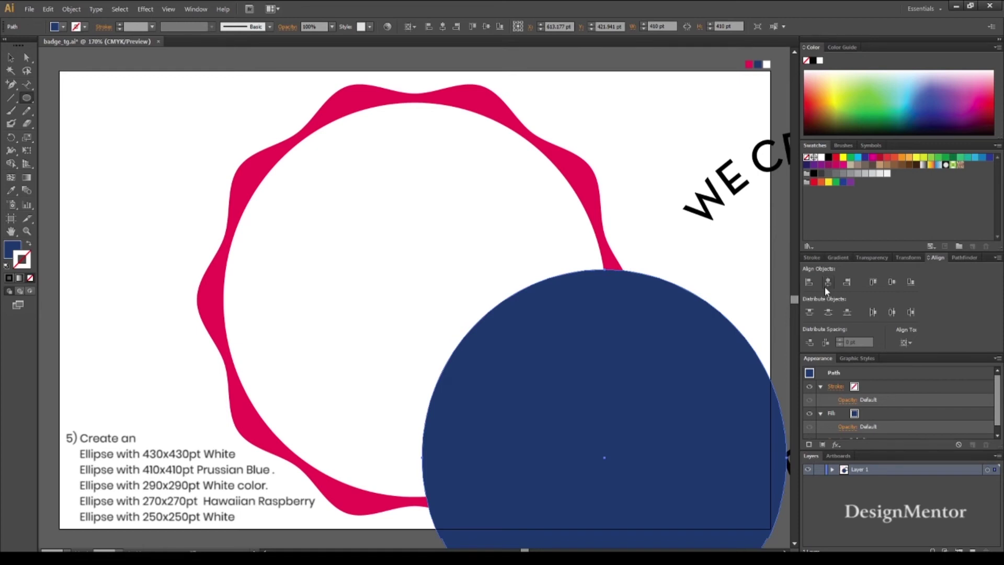
left_click(892, 282)
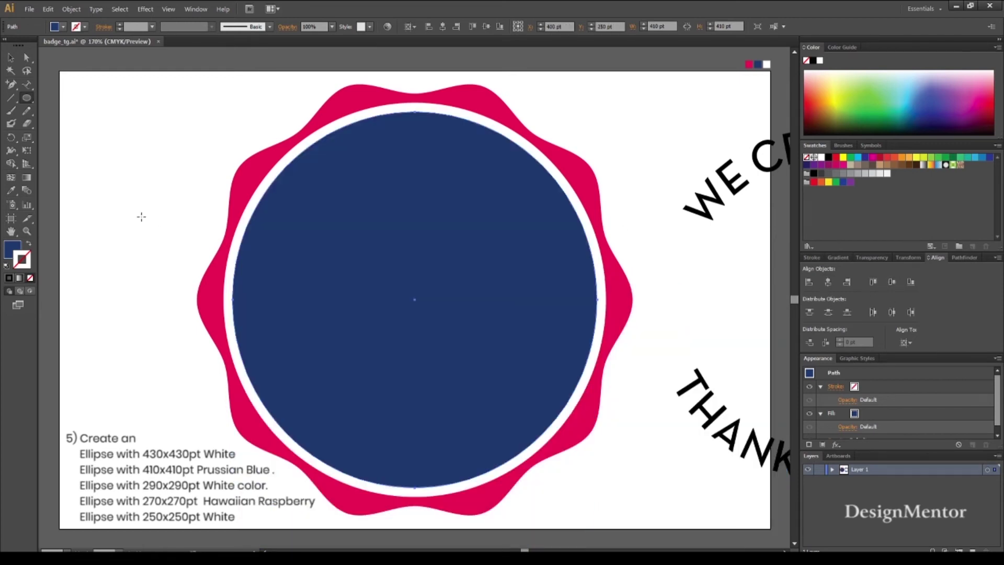
left_click(11, 58)
left_click(125, 126)
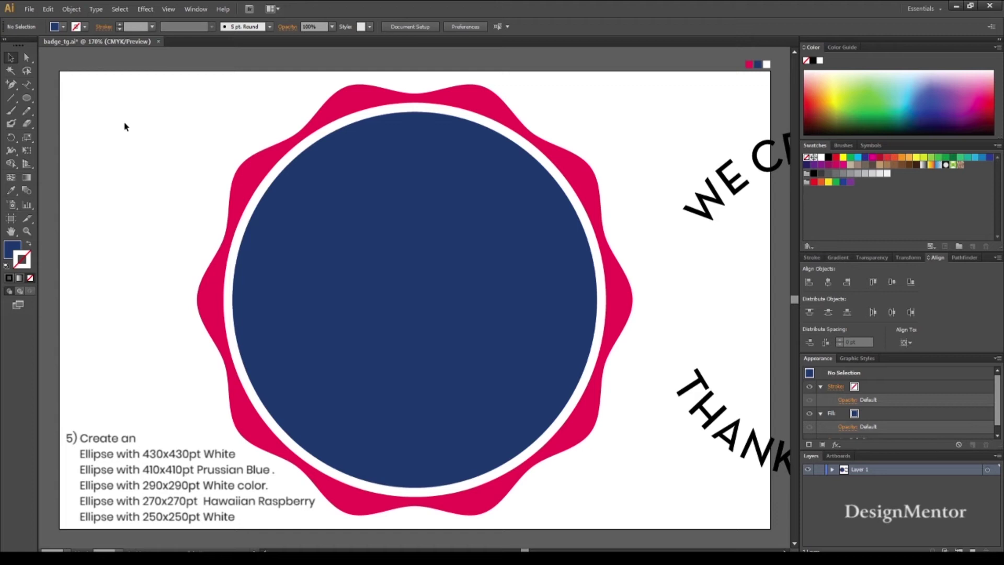
Set the fill to white and draw a 290 × 290 pt circle
left_click(62, 26)
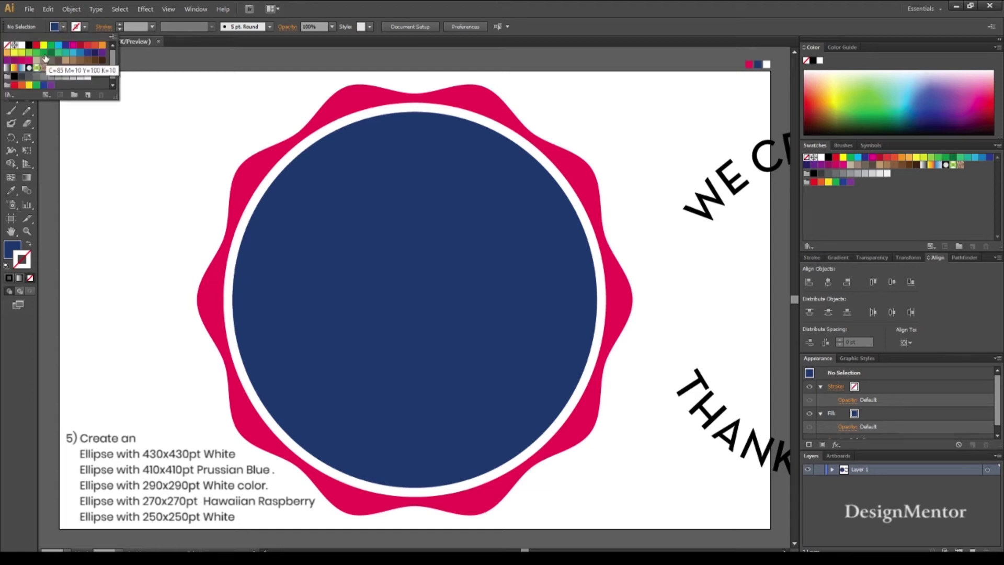
left_click(21, 47)
left_click(27, 100)
left_click(370, 234)
left_click(510, 260)
left_click_drag(510, 261, 455, 269)
type("290")
key("Tab")
type("2")
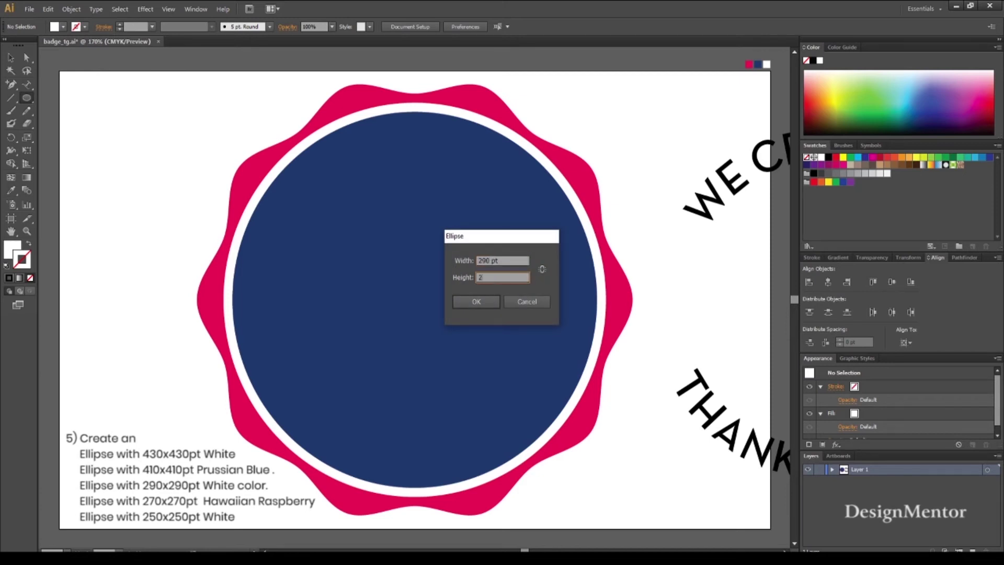
key("Return")
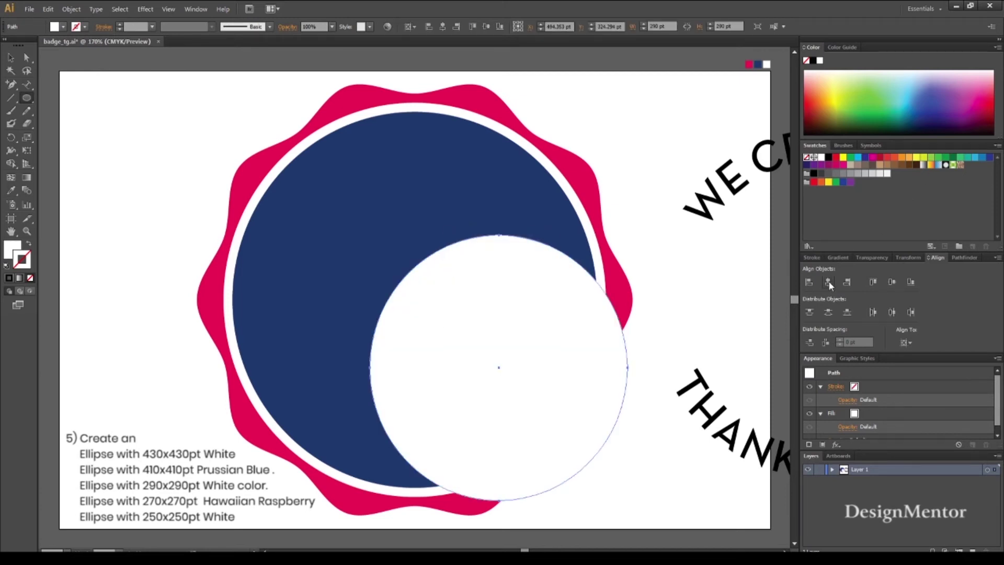
Centre the 290 pt white circle on the badge, keeping it white, then deselect
left_click(828, 281)
left_click(892, 282)
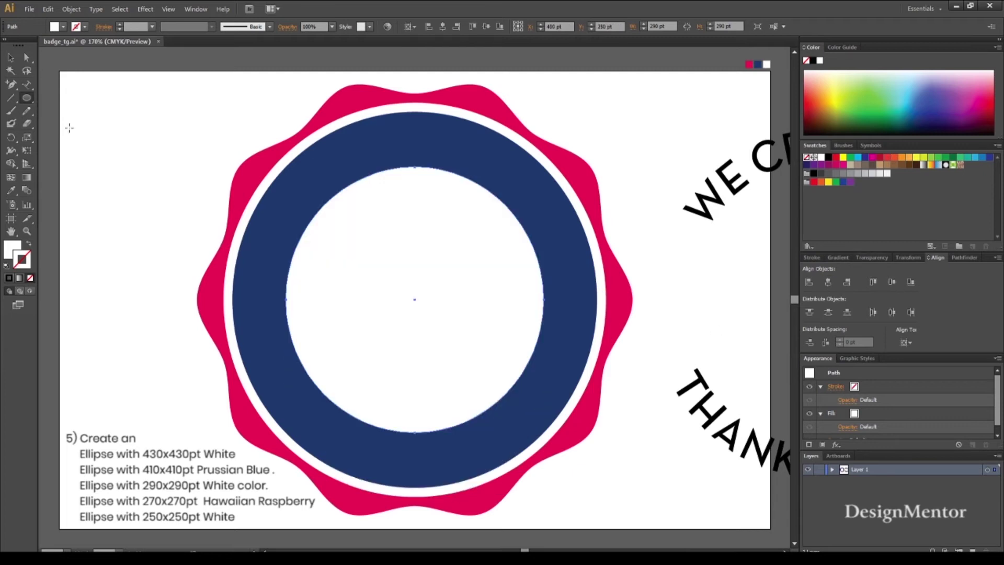
left_click(10, 57)
key("i")
left_click(479, 96)
key("ctrl+z")
key("v")
left_click(359, 75)
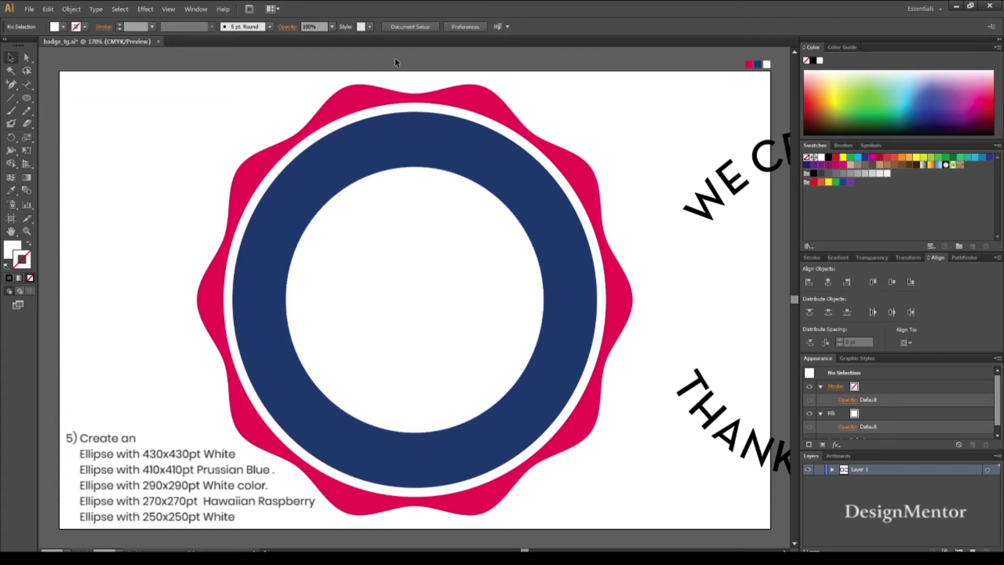
left_click(29, 99)
Sample the raspberry pink swatch and draw a 270 × 270 pt circle
key("i")
left_click(749, 64)
left_click(29, 99)
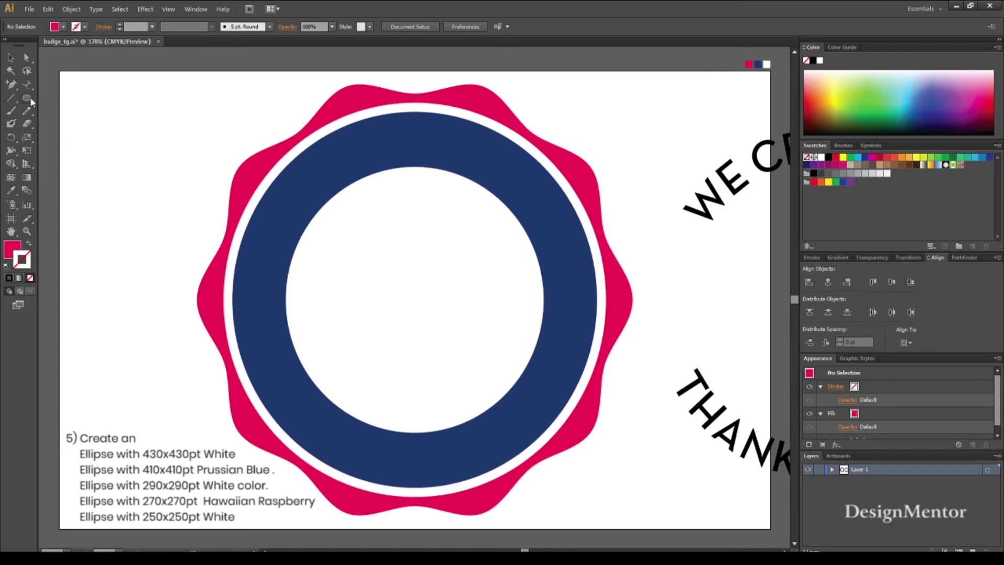
left_click(391, 281)
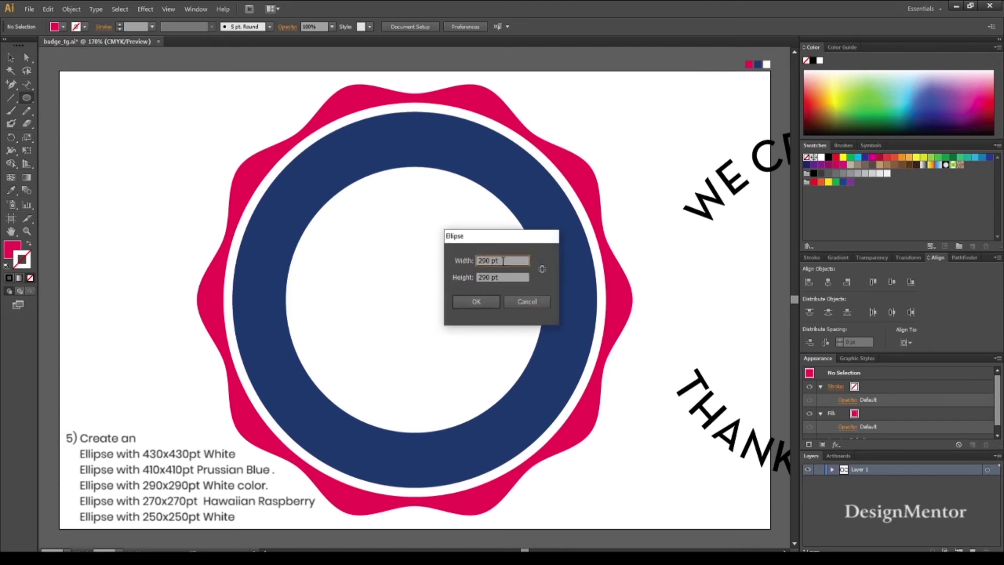
type("270")
key("Tab")
type("270")
key("Return")
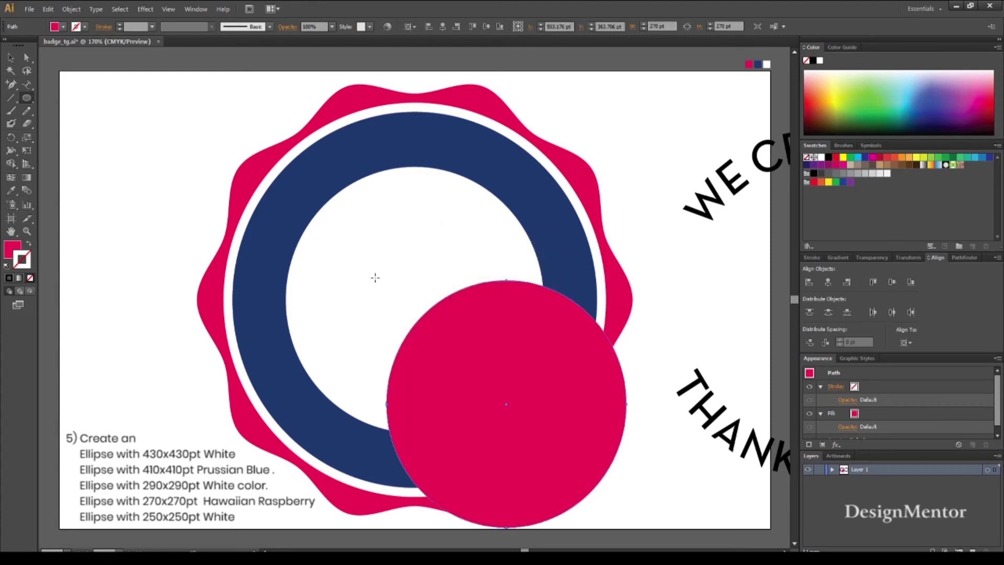
Centre the pink circle horizontally and vertically on the rings, then deselect
left_click(828, 285)
left_click(888, 285)
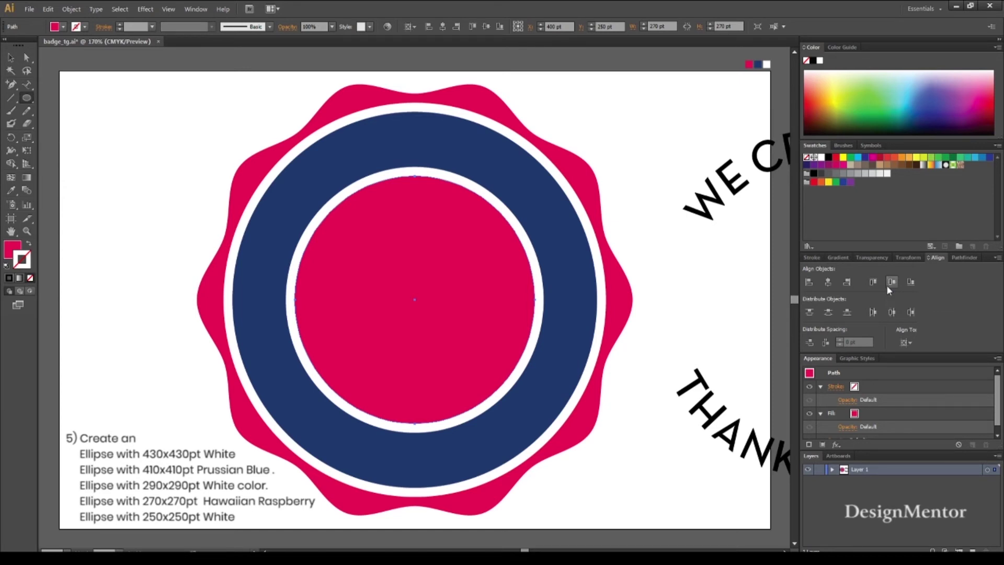
left_click(10, 57)
left_click(59, 65)
left_click(64, 26)
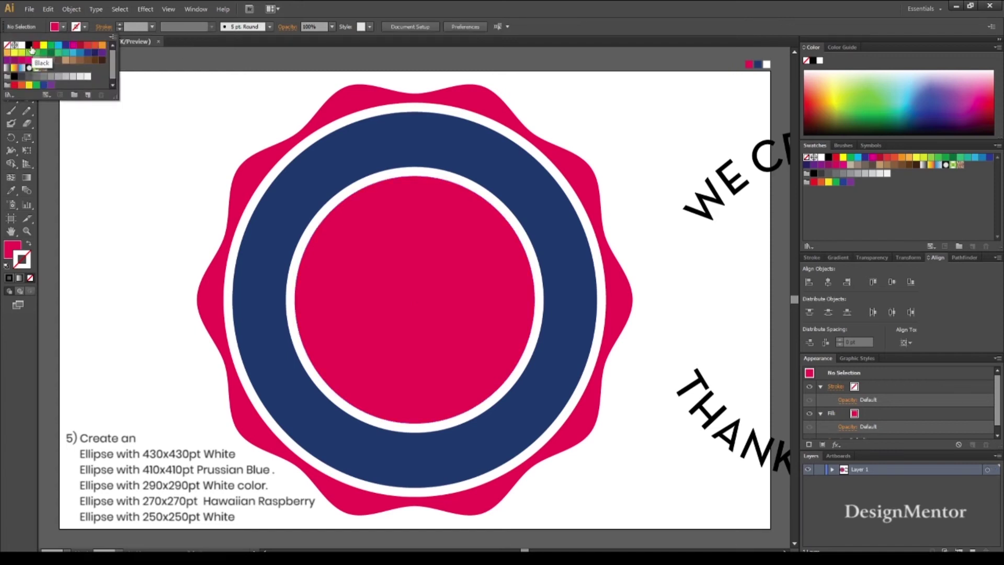
Draw a white 250 × 250 pt circle centred horizontally and vertically on the pink circle
left_click(22, 45)
left_click(27, 98)
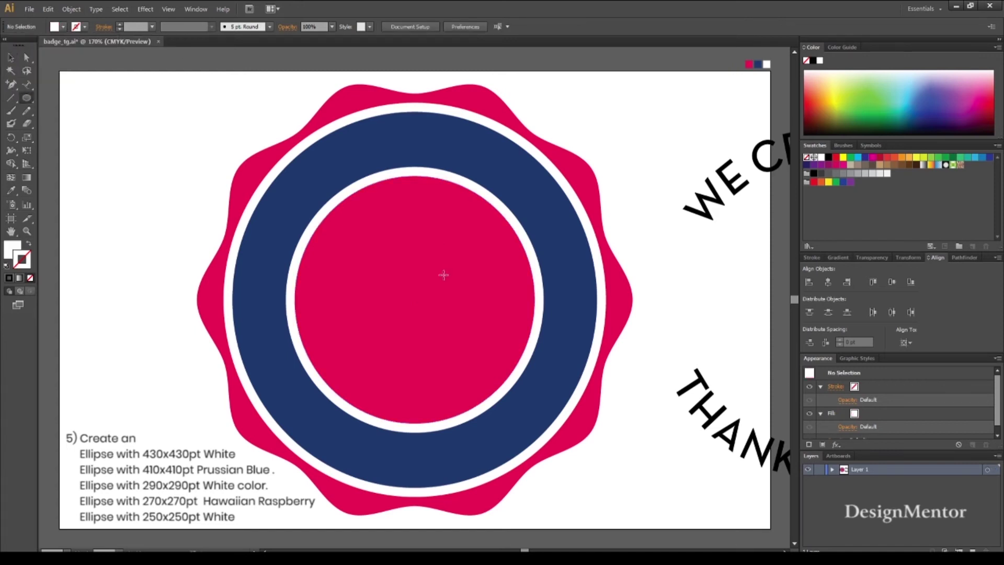
left_click(416, 291)
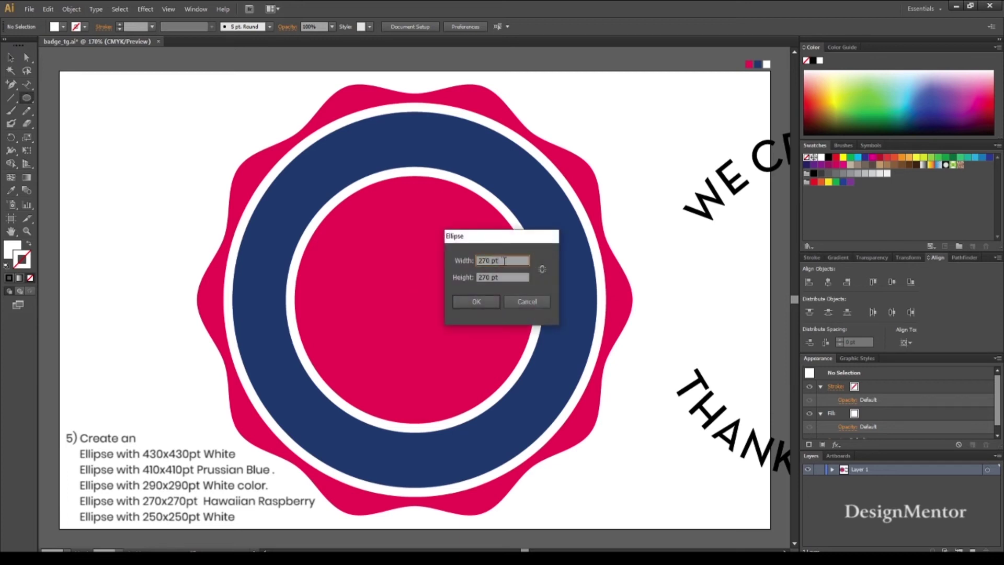
type("250")
key("Tab")
type("250")
key("Return")
left_click(827, 282)
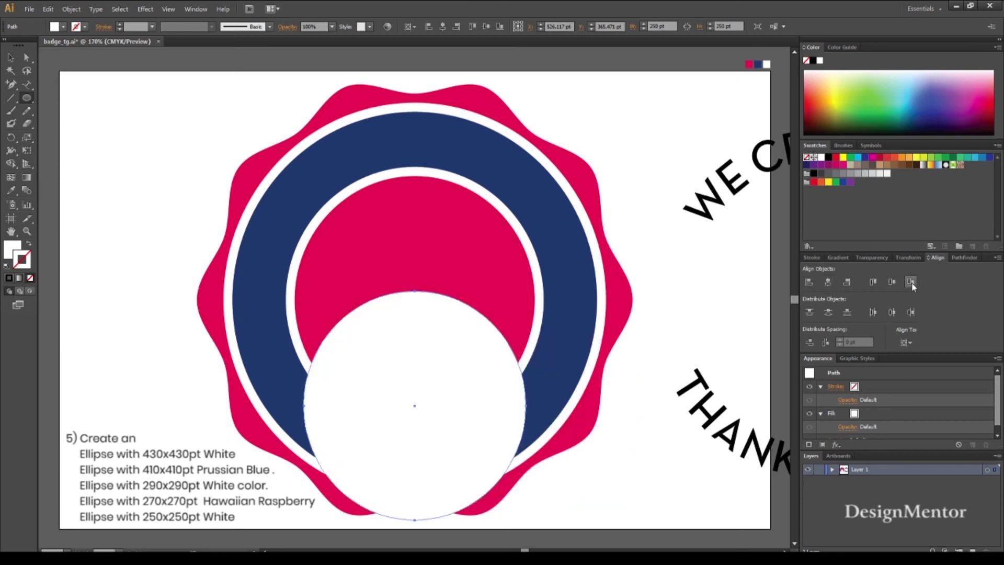
left_click(893, 281)
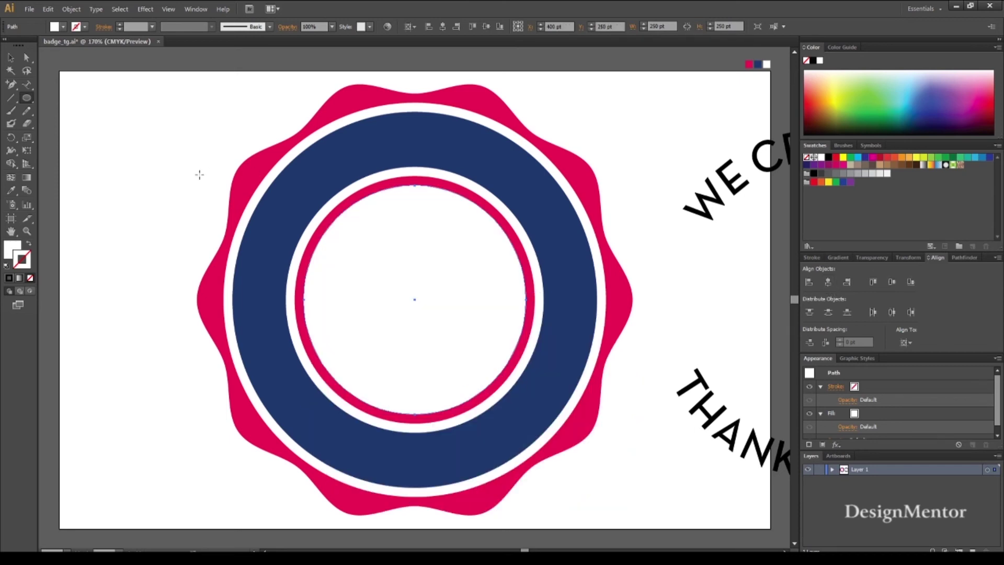
left_click(10, 57)
left_click(67, 65)
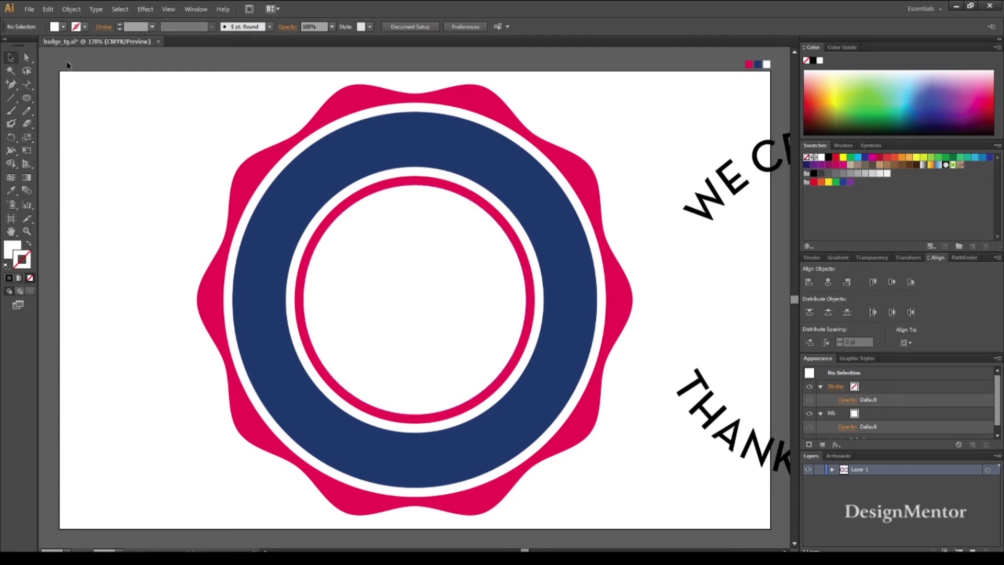
Group all the stacked badge circles and lock them in place
mouse_move(211, 128)
left_mouse_down()
mouse_move(310, 187)
mouse_move(592, 476)
left_mouse_up()
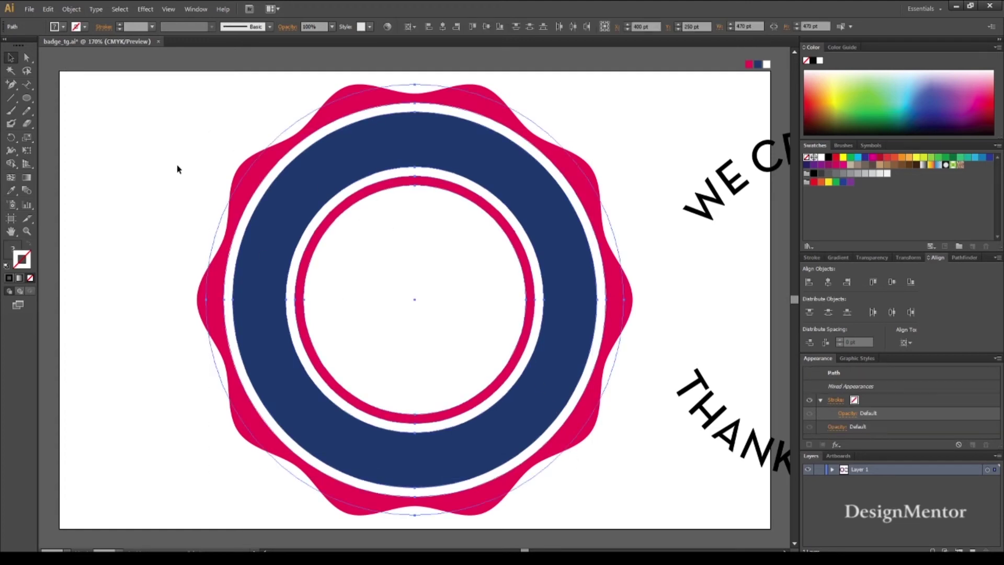
left_click(71, 9)
left_click(88, 48)
left_click(71, 11)
mouse_move(83, 72)
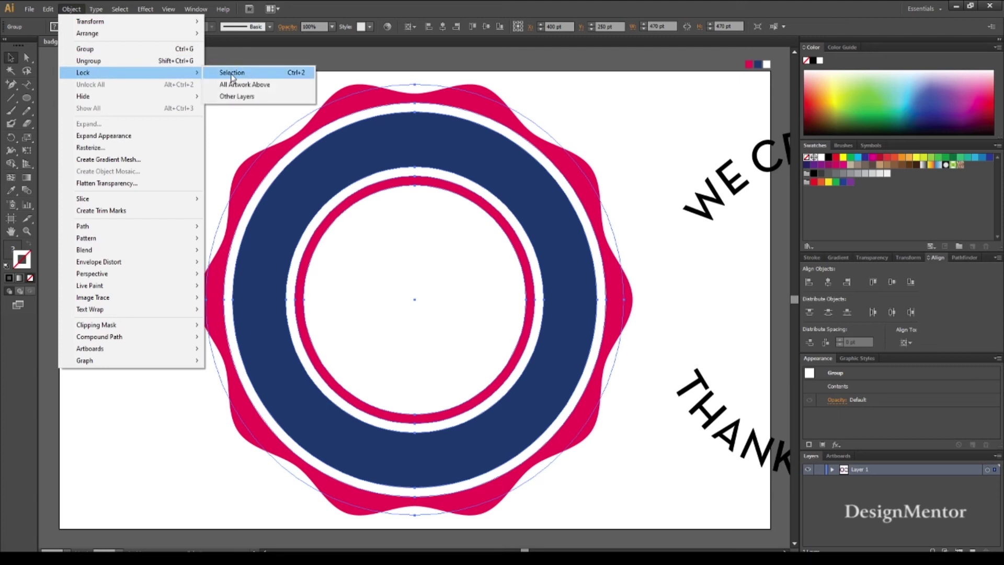
left_click(231, 74)
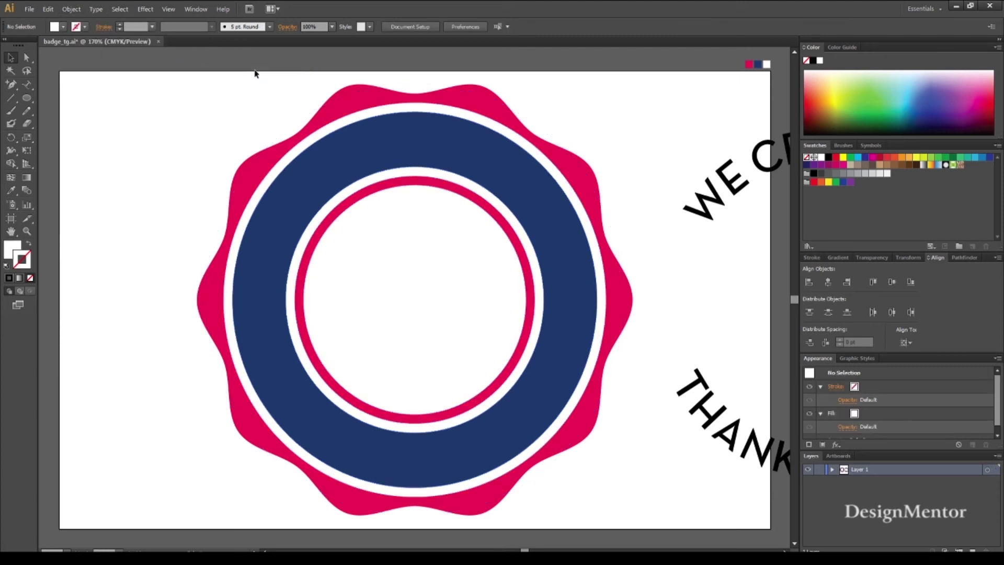
Select the curved text group, leaving it at its original position
left_click(731, 186)
left_click(828, 283)
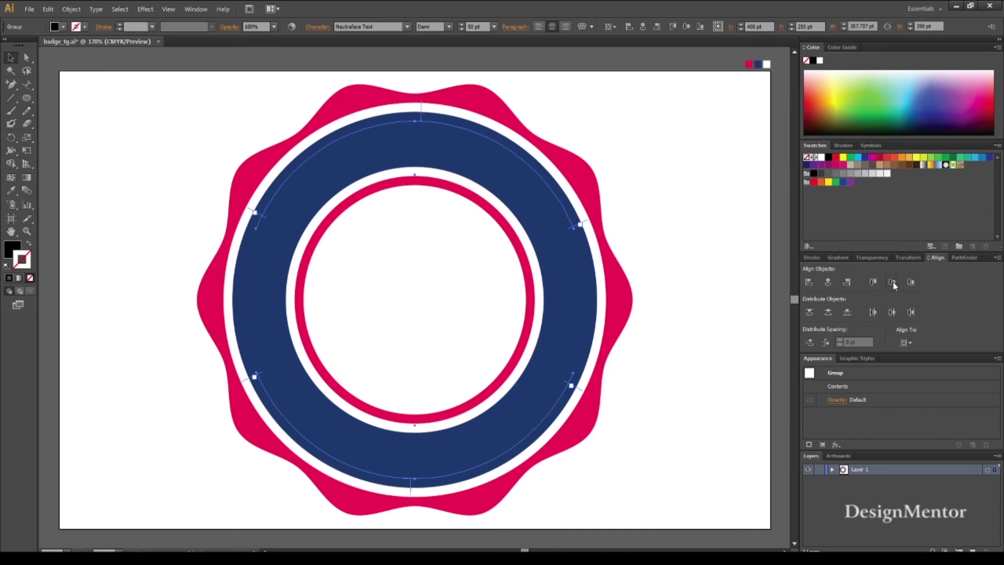
key("ctrl+z")
left_click(700, 424)
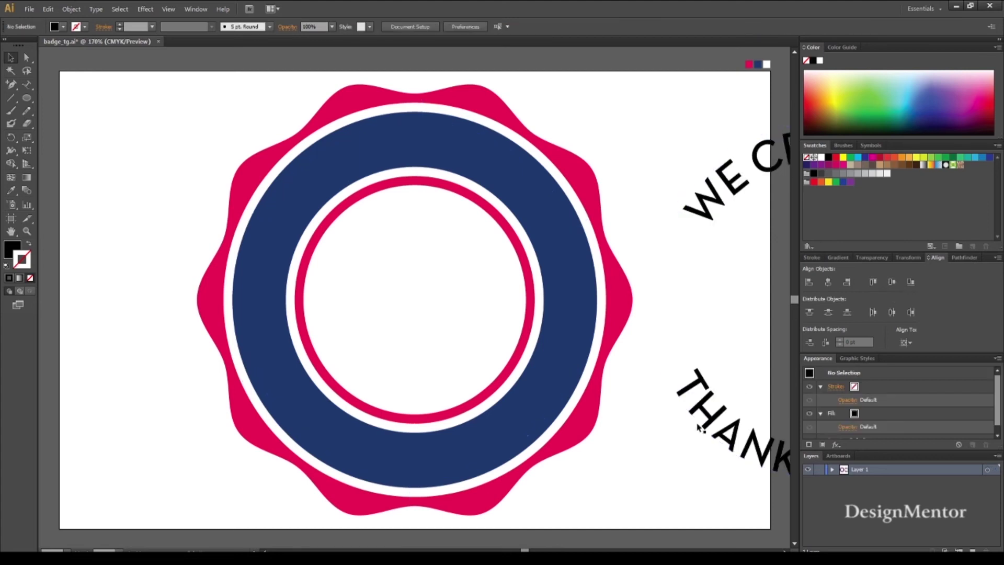
left_click(703, 385)
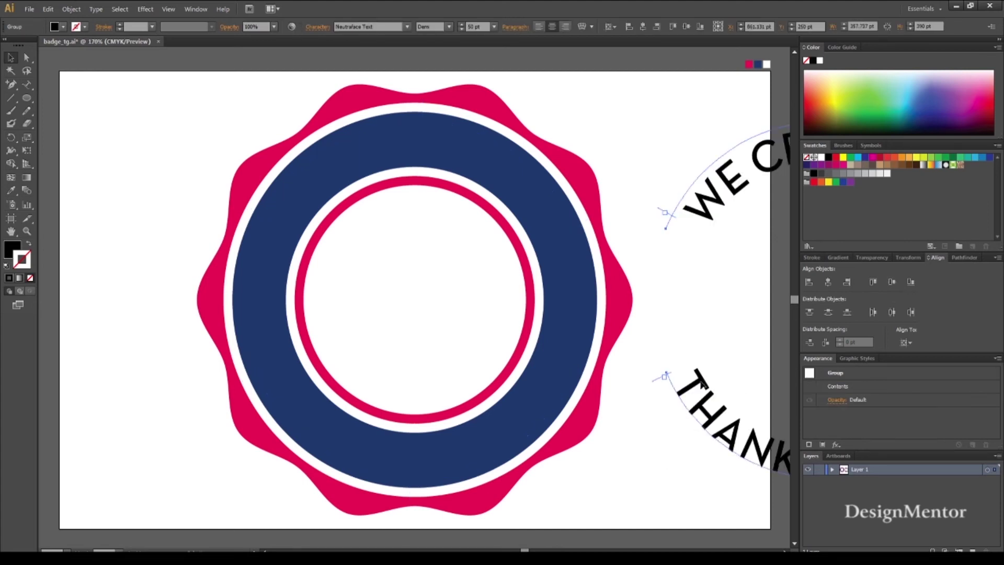
right_click(703, 385)
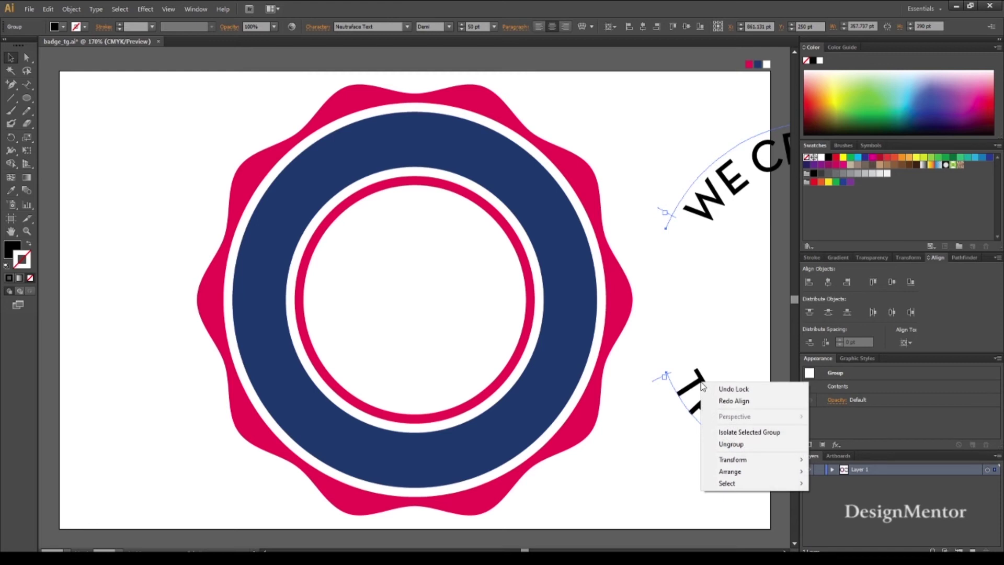
left_click(689, 287)
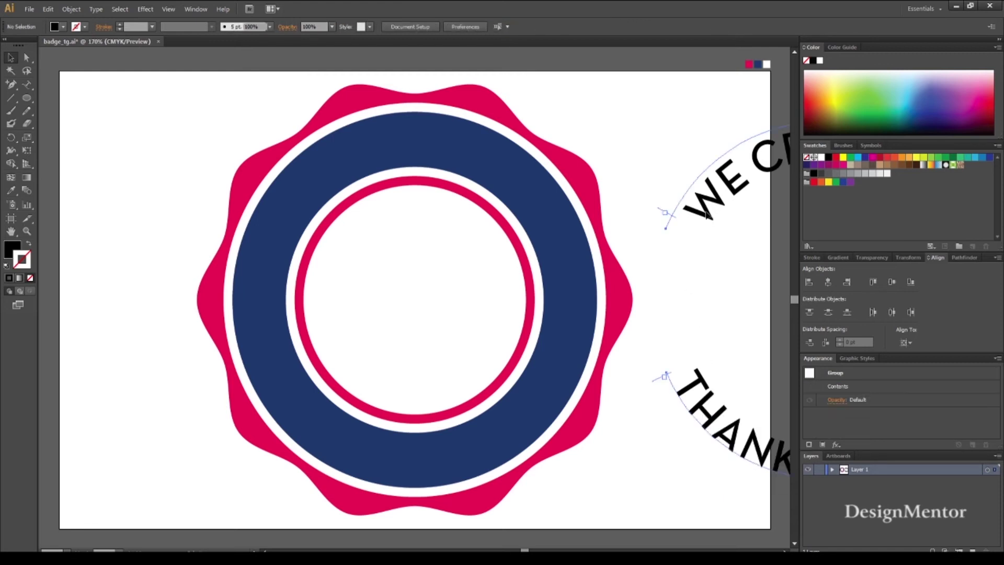
left_click(706, 214)
left_click(71, 8)
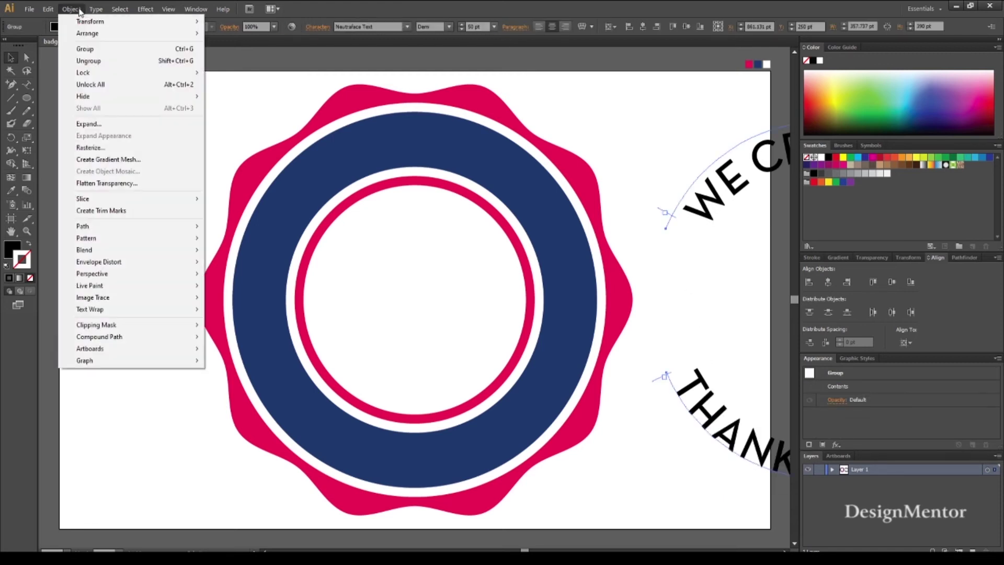
Group the two text arcs, bring them to front and centre them on the badge
left_click(90, 49)
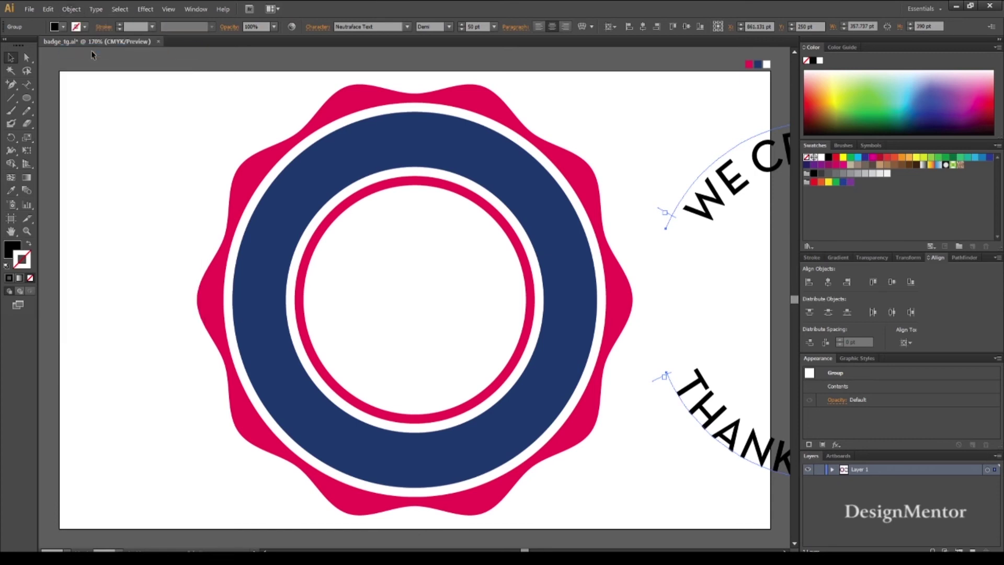
left_click(829, 282)
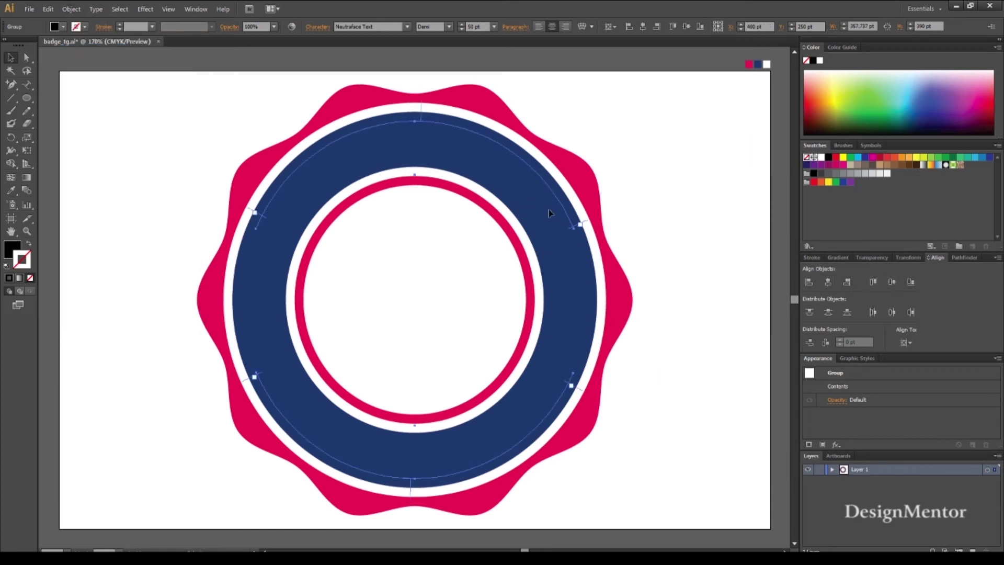
key("ctrl+z")
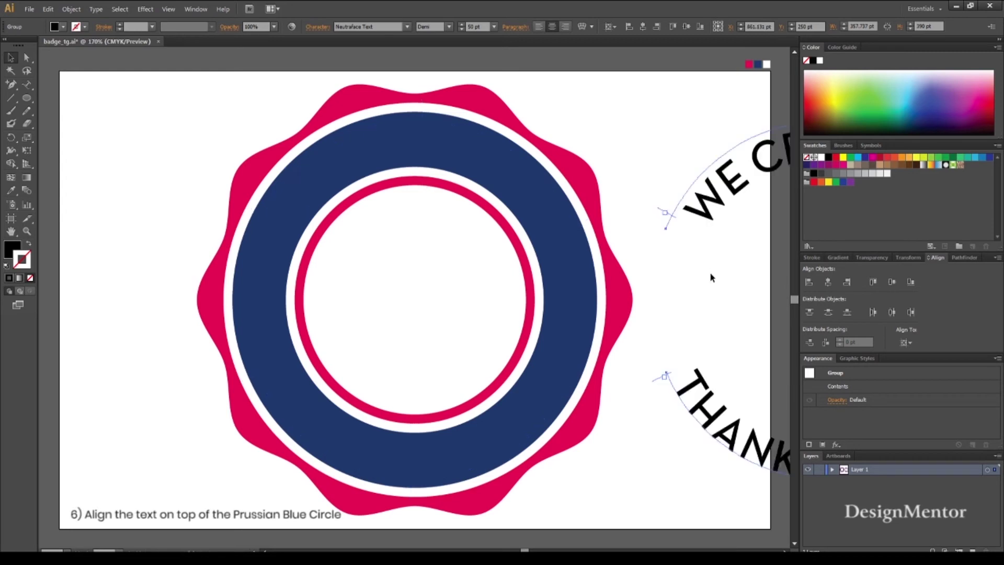
right_click(708, 219)
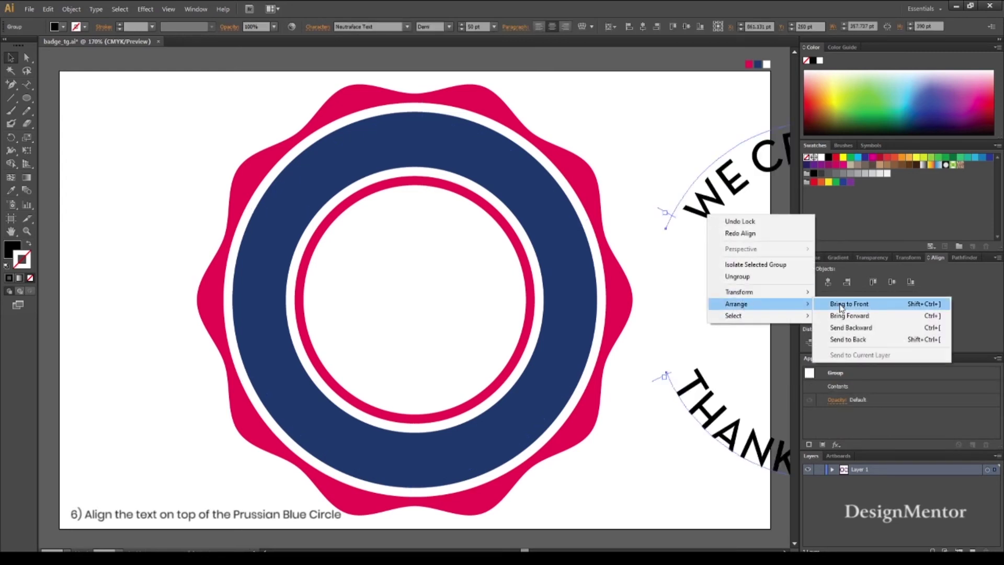
mouse_move(738, 303)
left_click(840, 303)
left_click(824, 282)
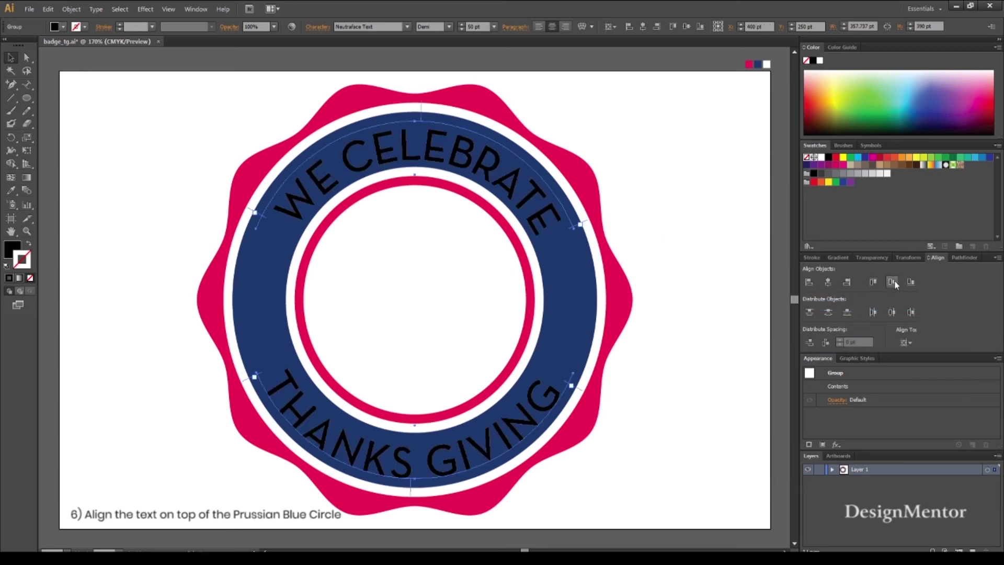
Make the curved text white and deselect everything
left_click(63, 27)
left_click(23, 47)
key("Escape")
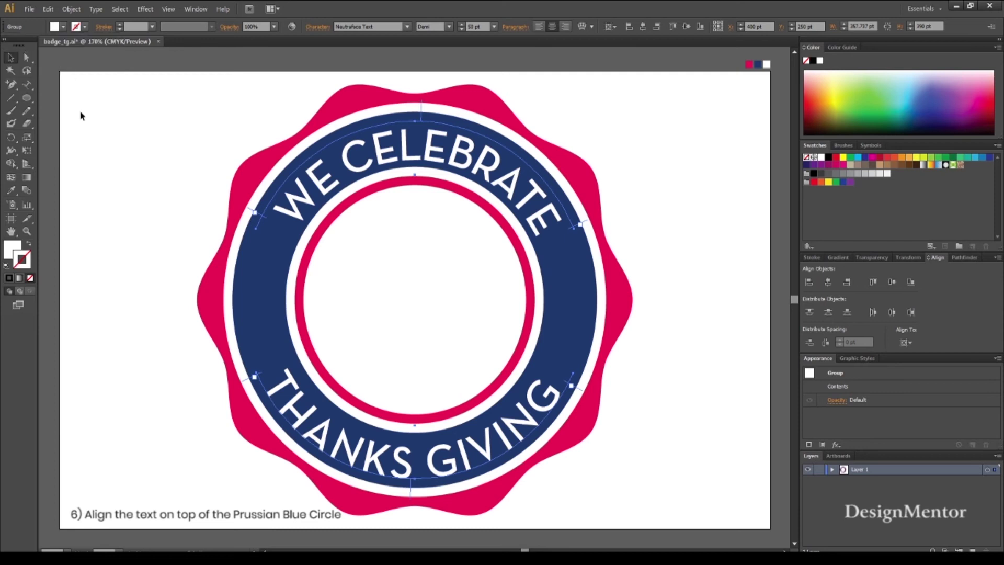
left_click(49, 63)
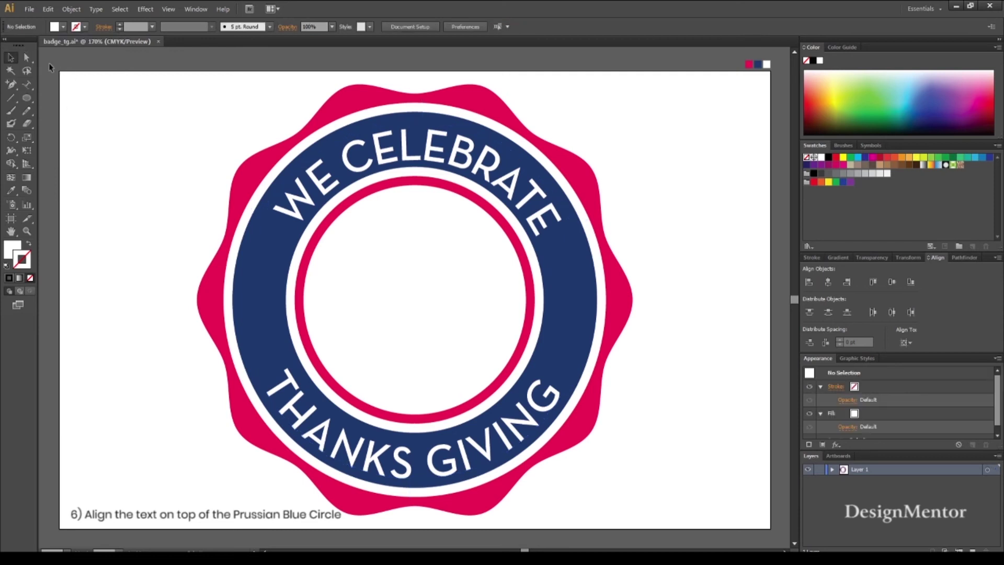
Ungroup the text arcs and set THANKS GIVING to Bold
left_click(511, 429)
right_click(512, 429)
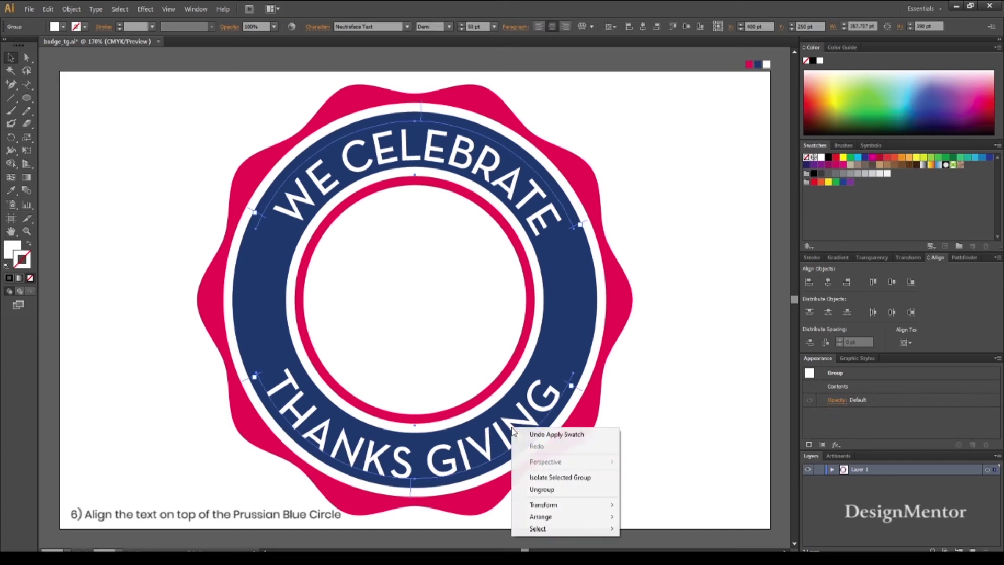
left_click(544, 489)
double_click(512, 426)
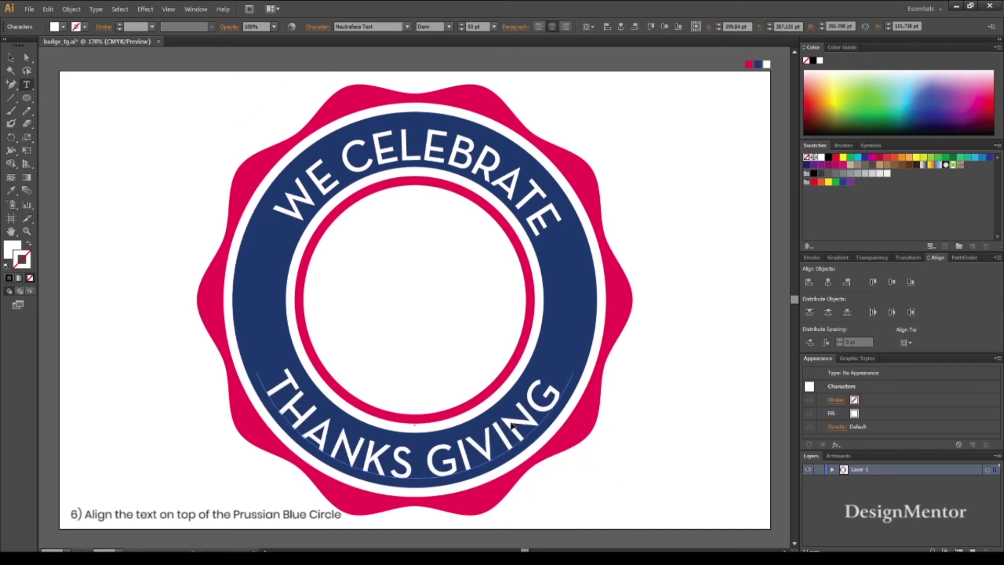
key("ctrl+a")
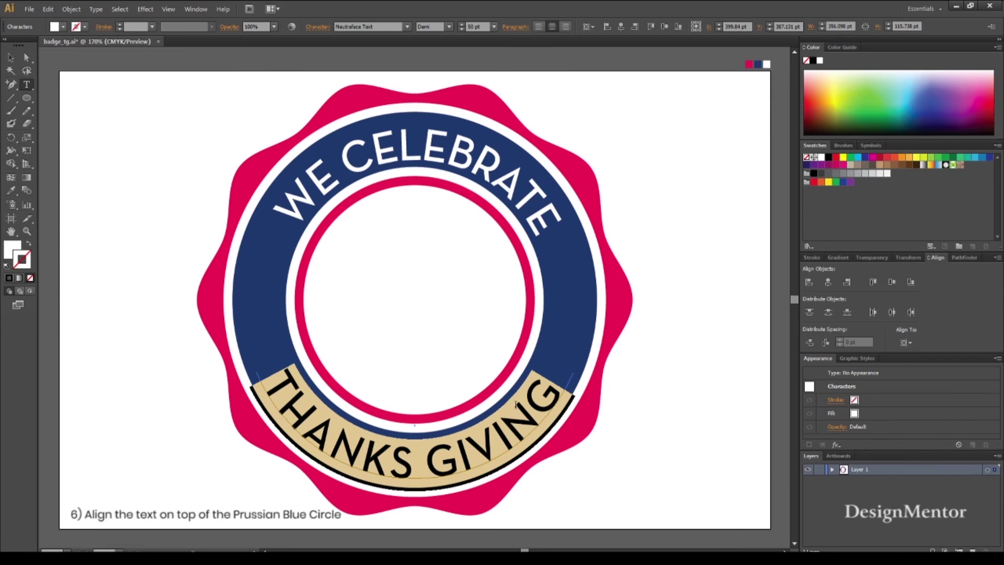
left_click(449, 27)
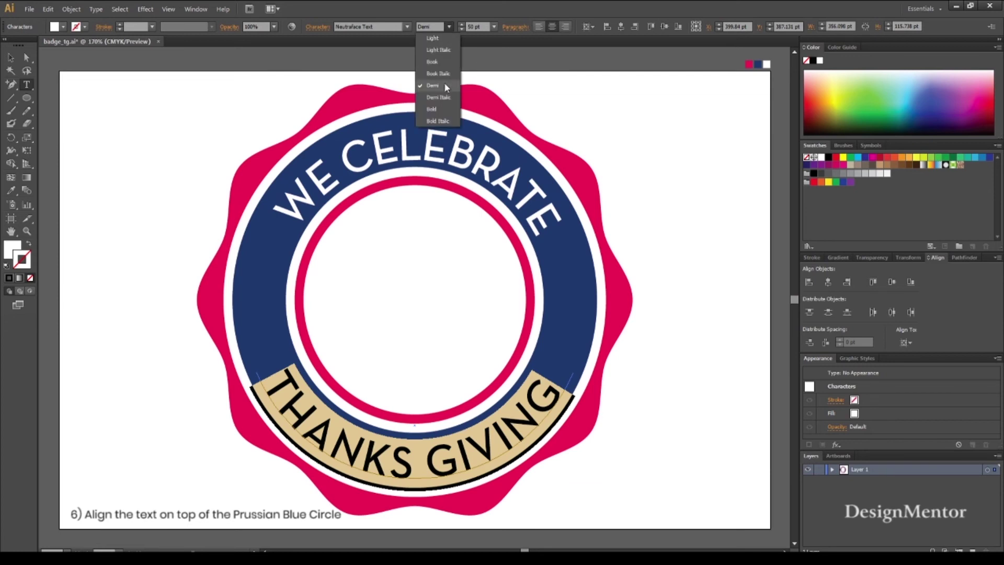
left_click(440, 109)
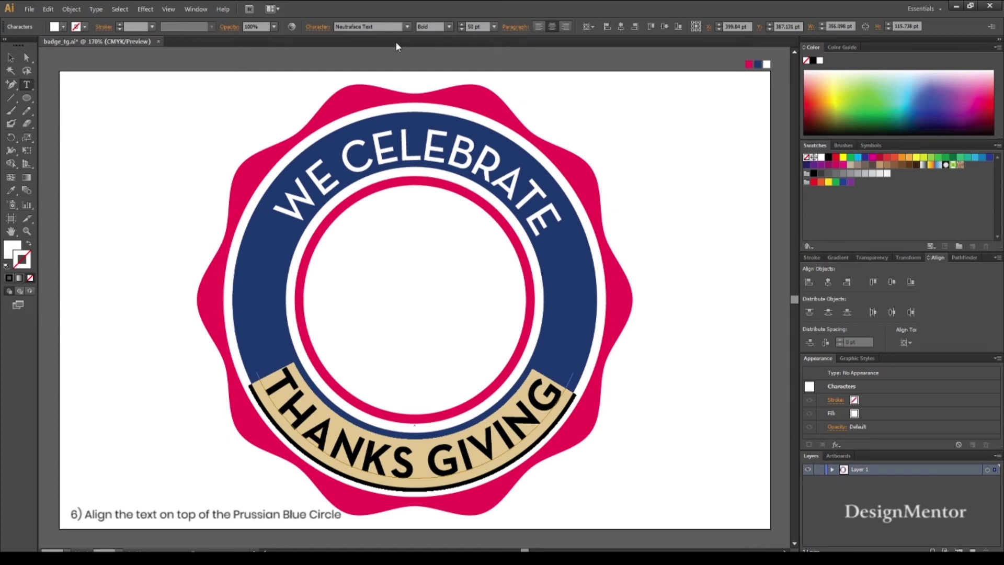
Set the THANKS GIVING font size to 51 pt and exit text editing
left_click(483, 25)
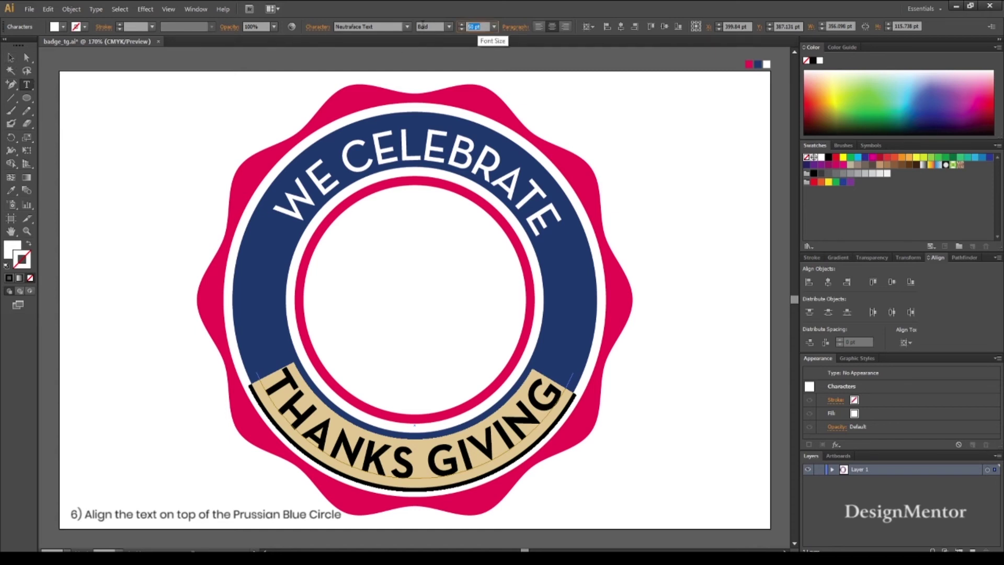
key("Up")
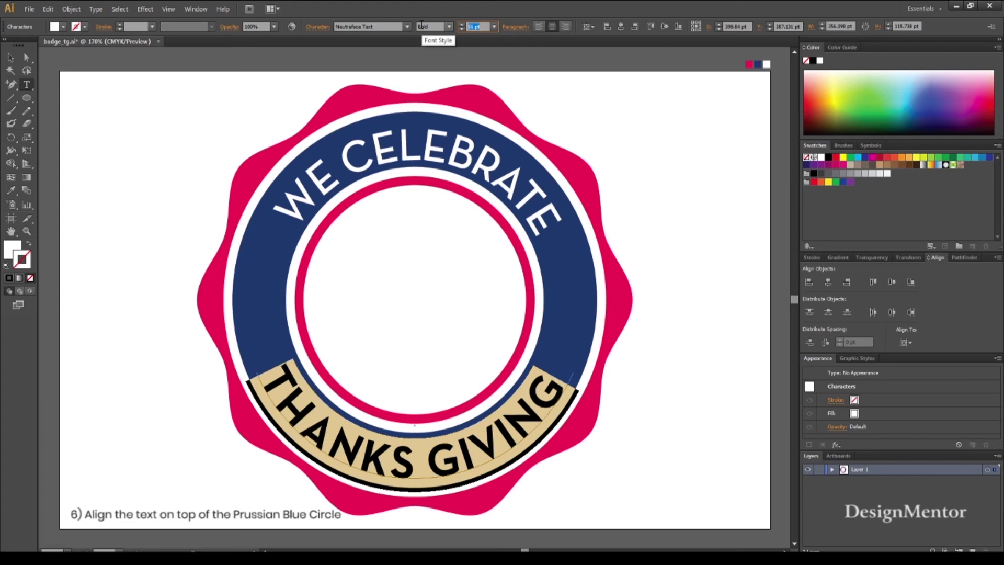
key("Up")
key("Down")
key("Down")
left_click(11, 58)
left_click(105, 61)
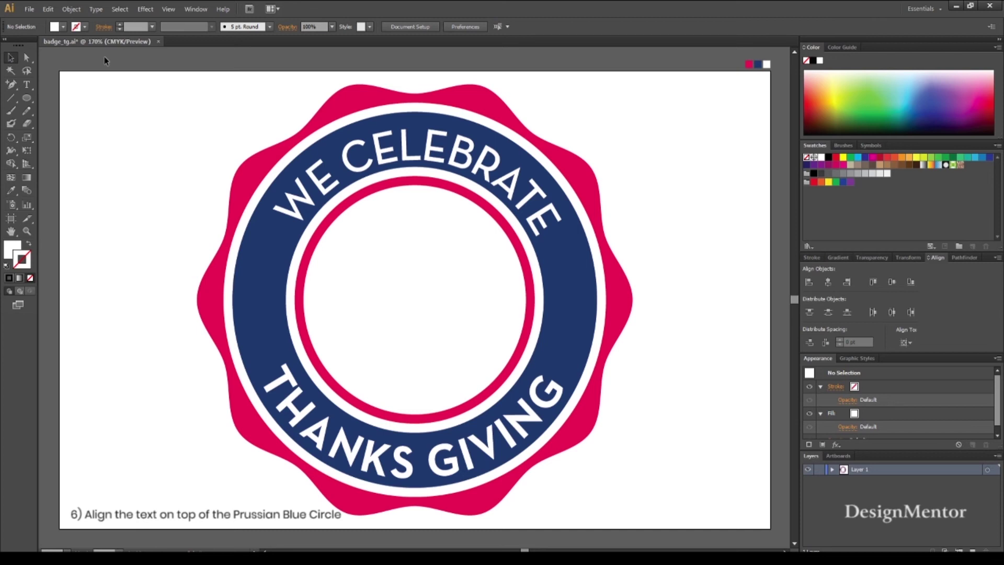
Nudge both WE CELEBRATE and THANKS GIVING arcs slightly upward, then deselect
left_click(550, 406)
left_click(544, 220, "shift")
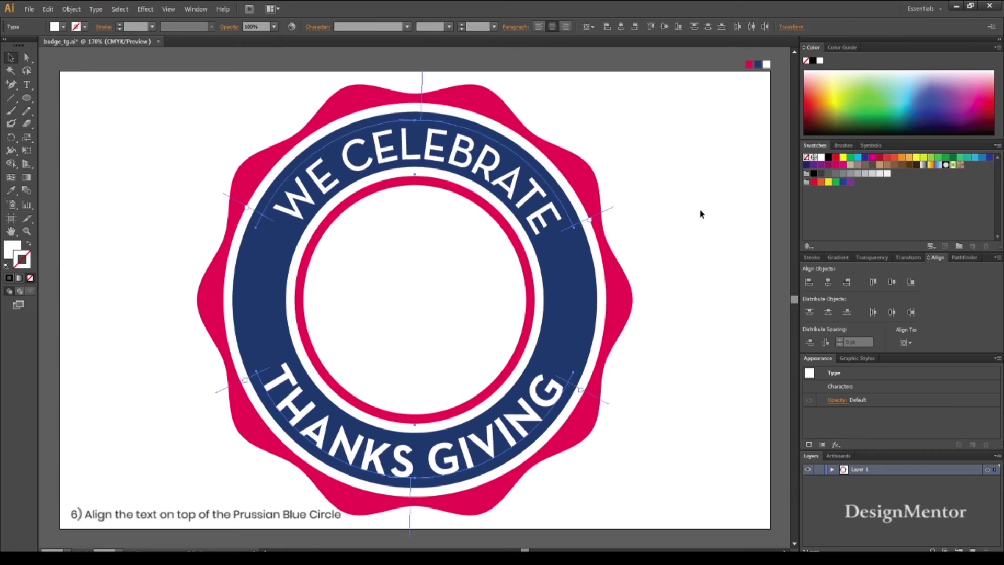
key("Up")
key("Up")
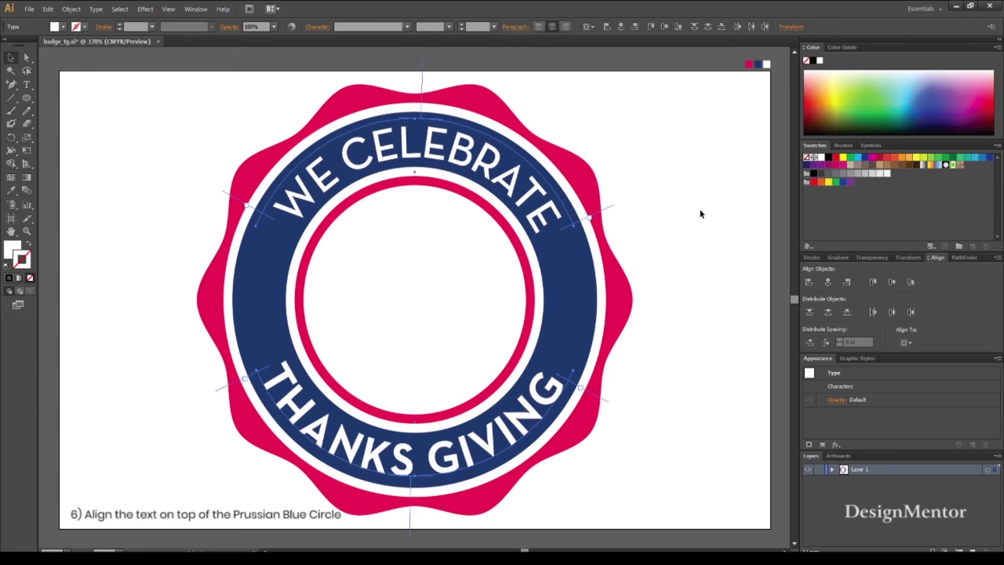
left_click(701, 214)
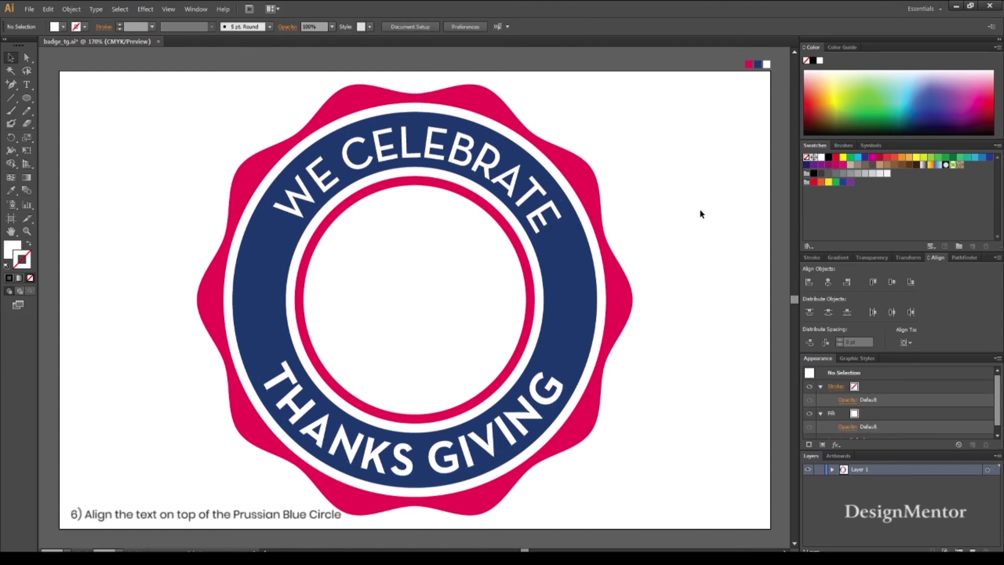
Set the type font to Food and sample the navy colour
left_click(28, 86)
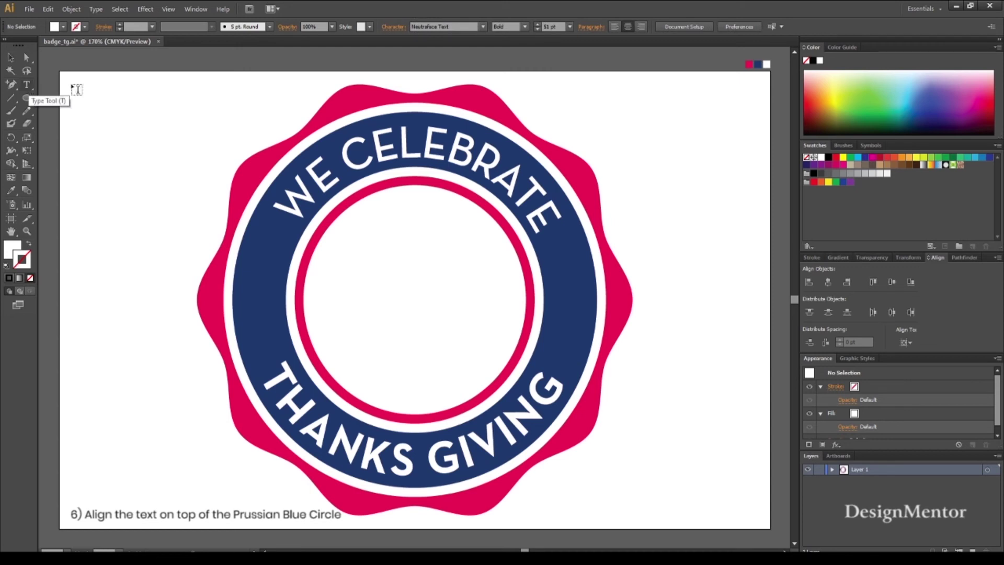
left_click(457, 28)
type("Food")
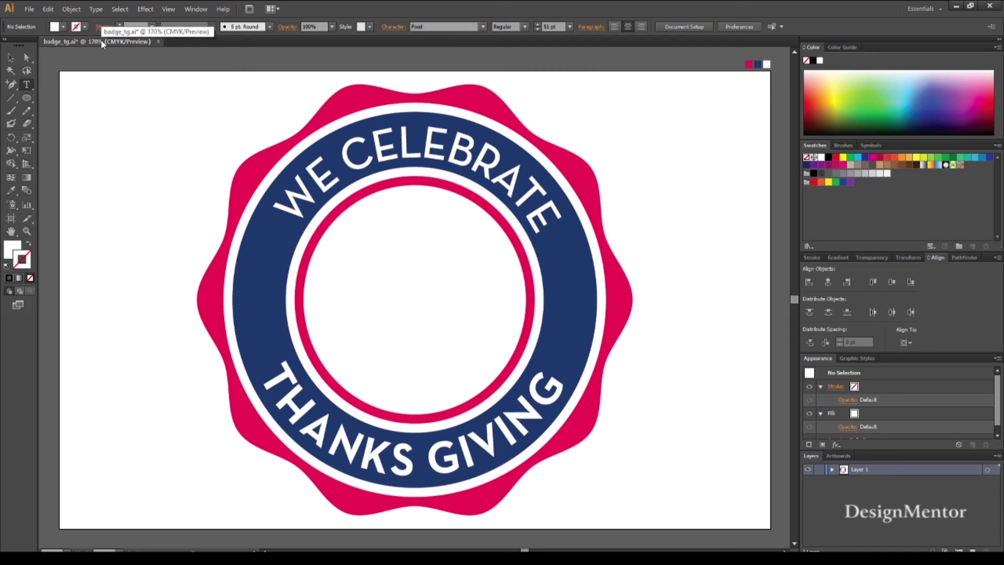
type("i")
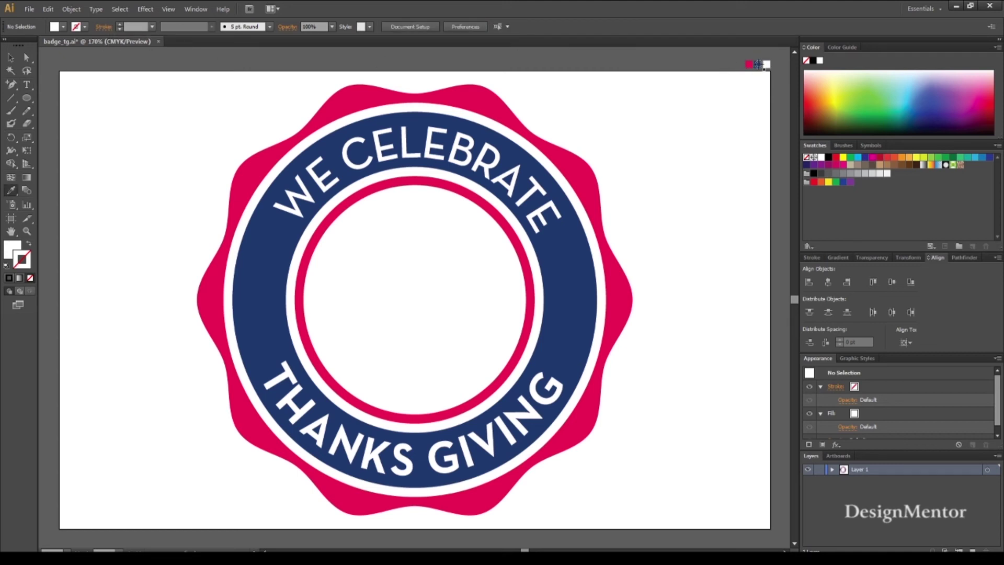
left_click(759, 64)
Type a capital N burger glyph at the centre of the inner circle and select it
left_click(27, 85)
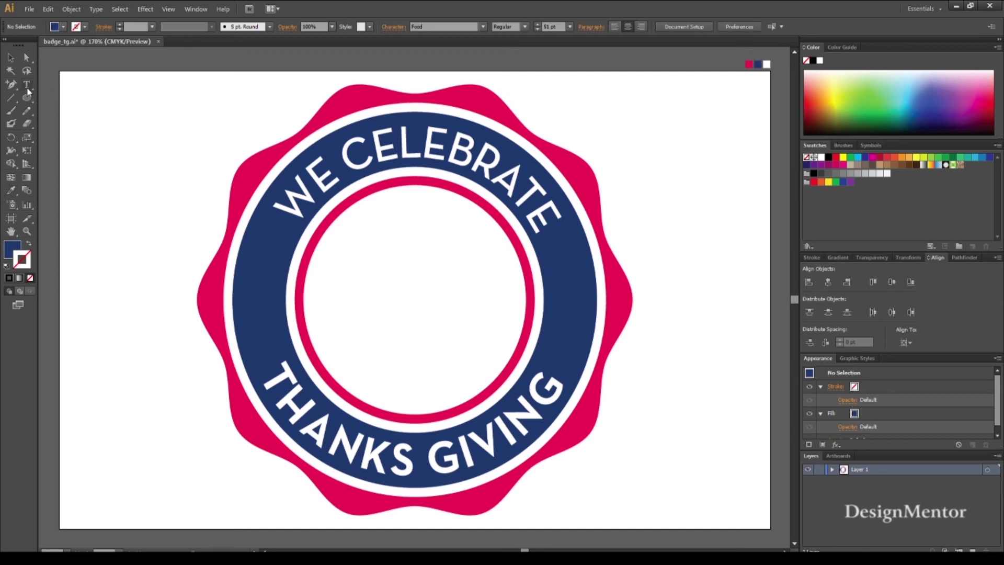
left_click(407, 281)
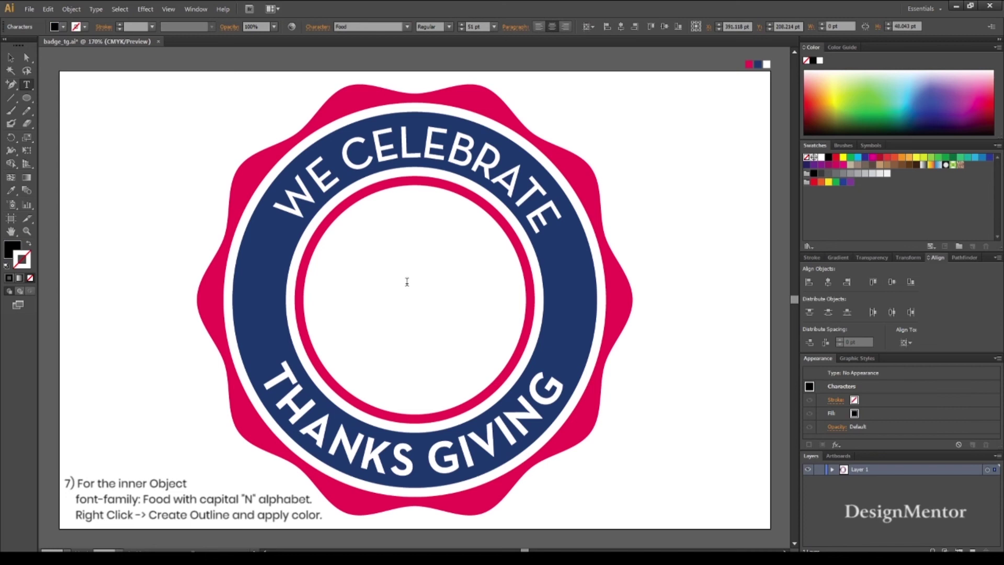
type("N")
key("ctrl+a")
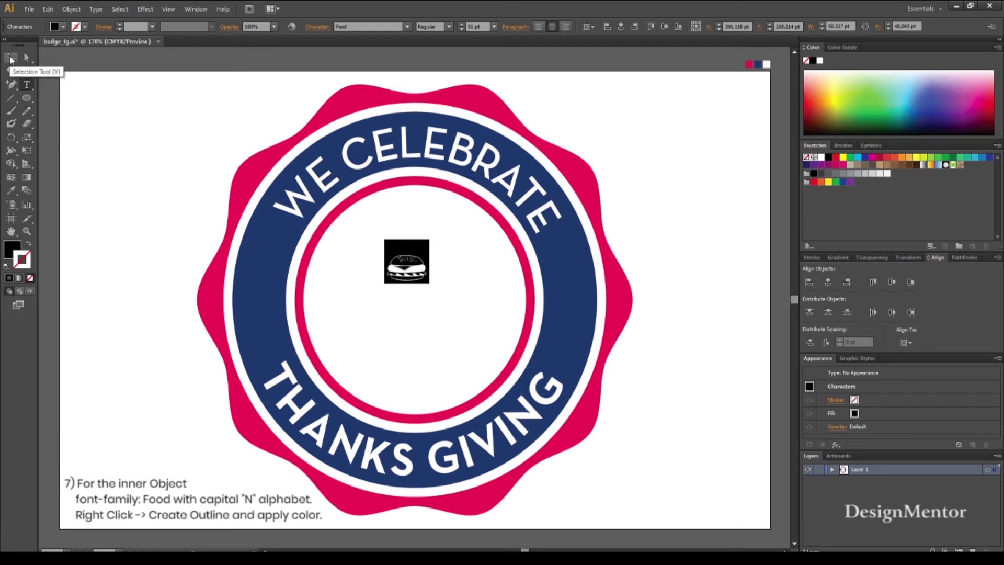
left_click(11, 59)
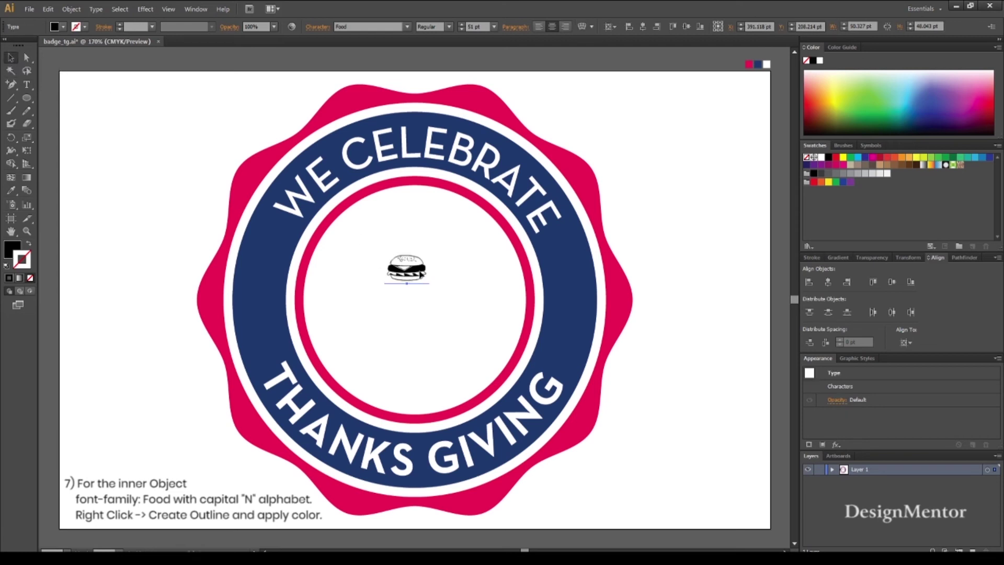
left_click(641, 203)
left_click(418, 274)
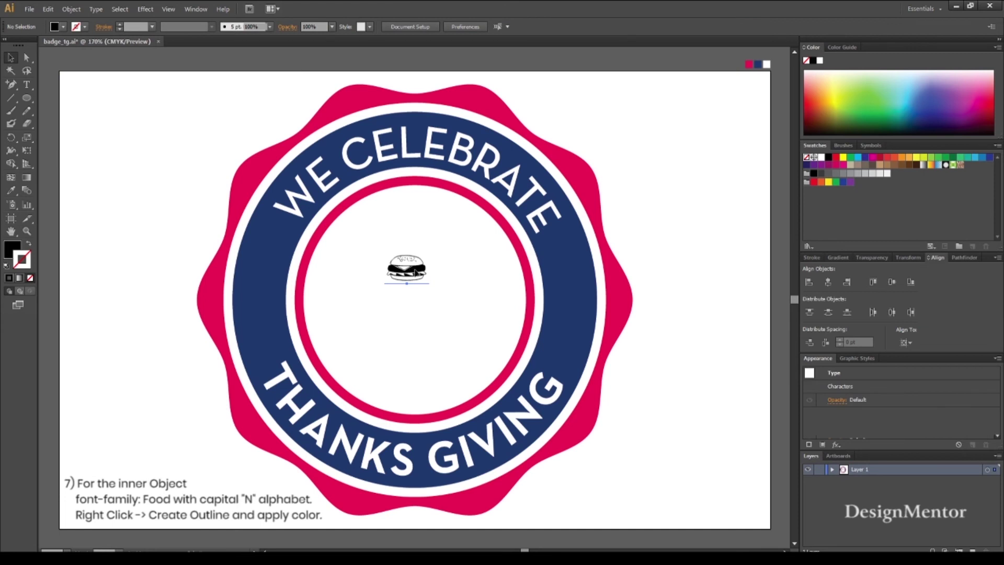
Convert the burger glyph to outlines and fill it with the ring's navy
right_click(417, 273)
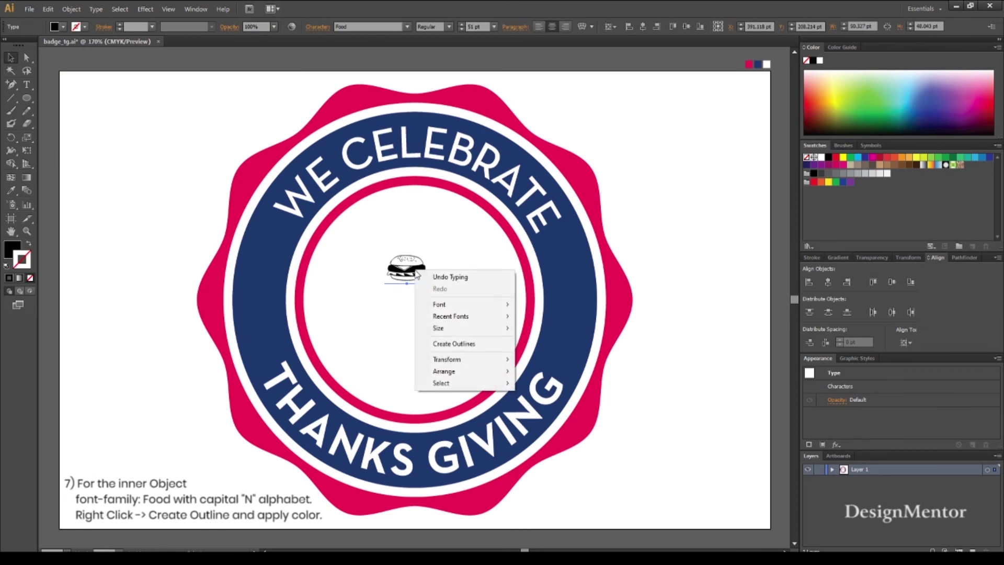
left_click(459, 344)
left_click(720, 303)
left_click(418, 272)
key("i")
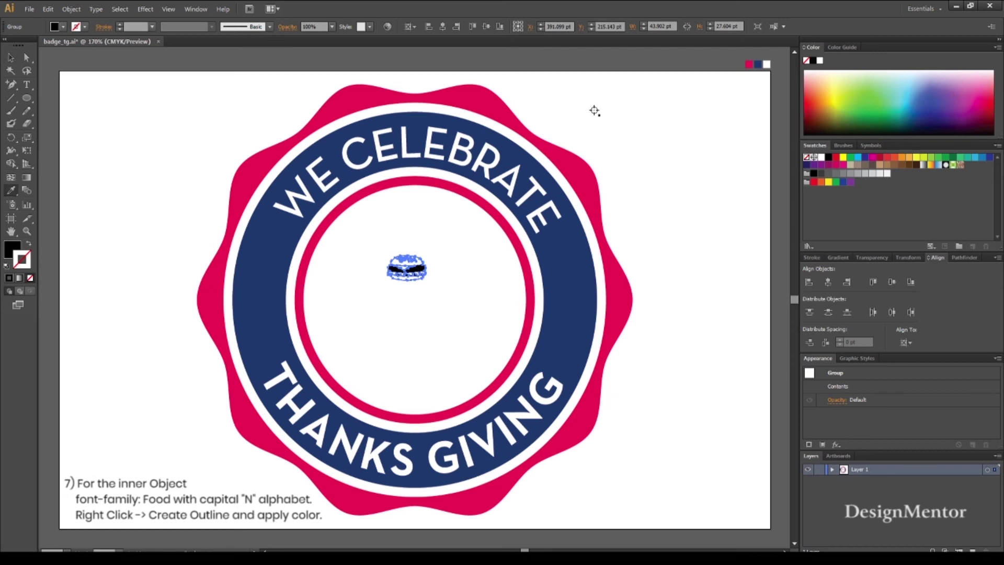
left_click(559, 241)
left_click(10, 58)
left_click(150, 122)
Enlarge the burger to about 117 × 74 pt with Free Transform
left_click(421, 272)
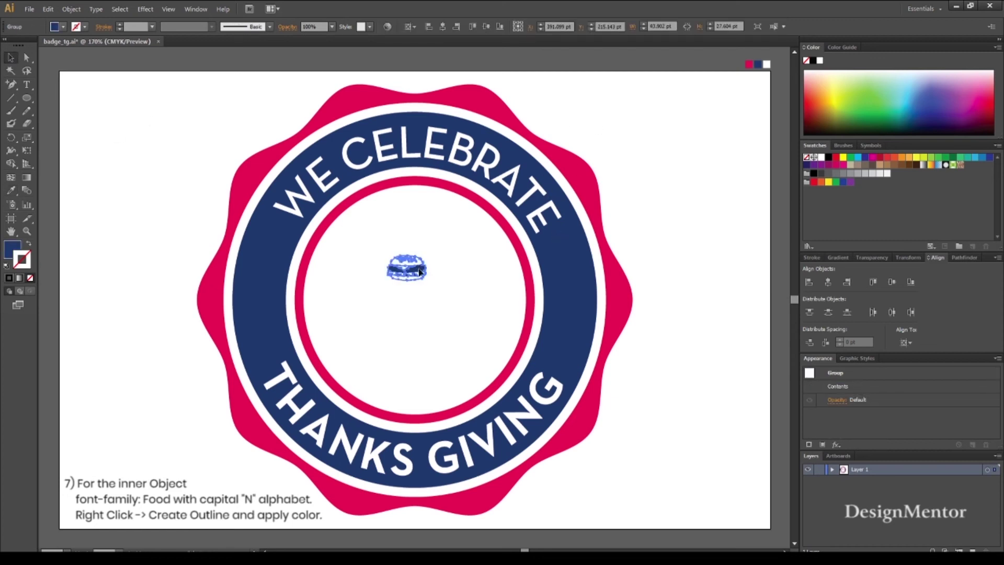
key("e")
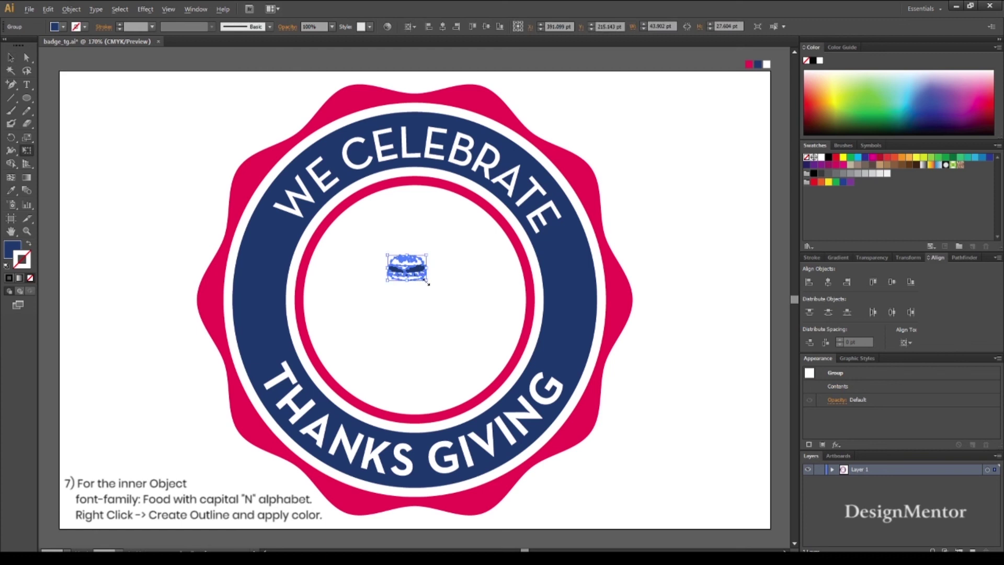
left_click_drag(428, 283, 459, 303)
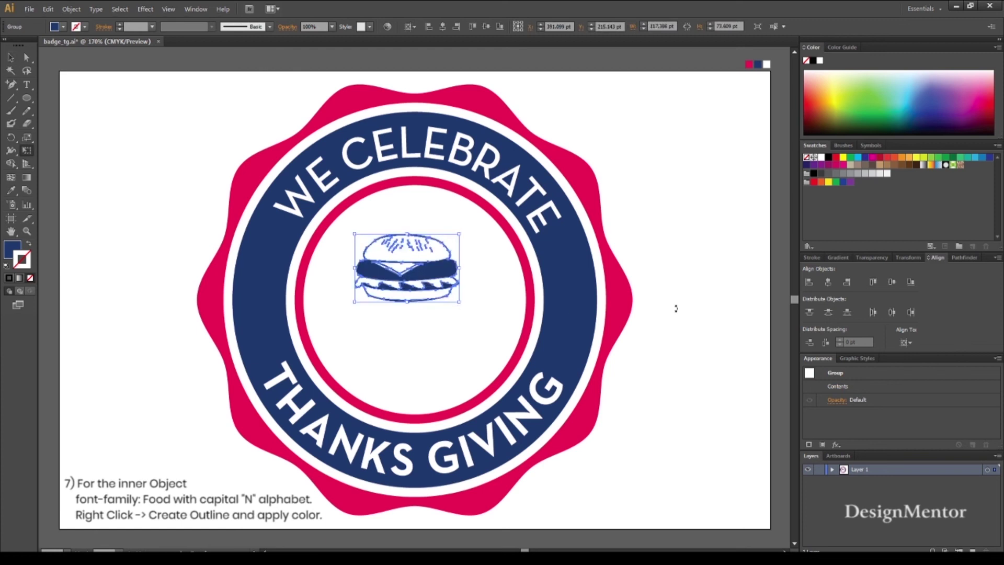
left_click(11, 58)
left_click(135, 112)
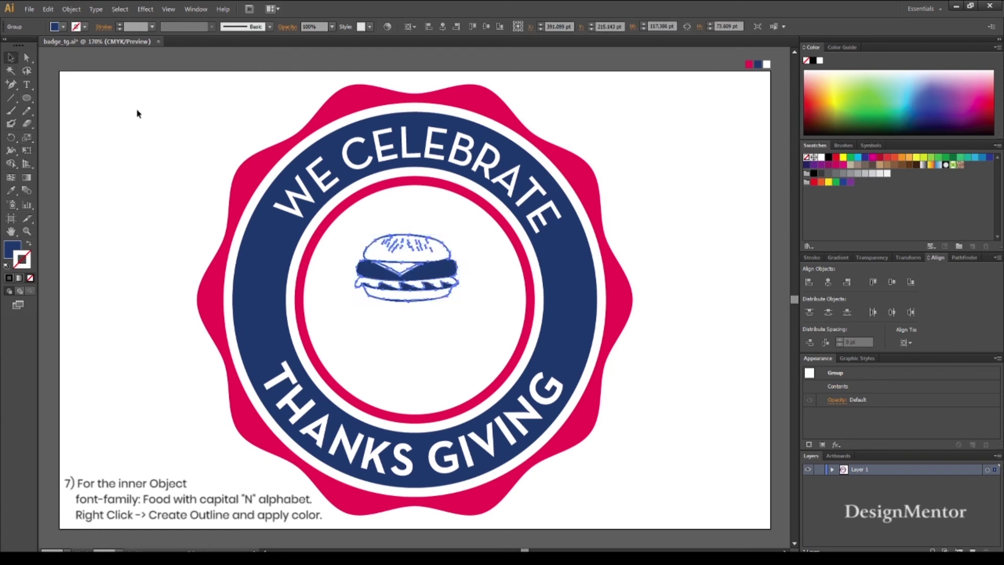
left_click(432, 263)
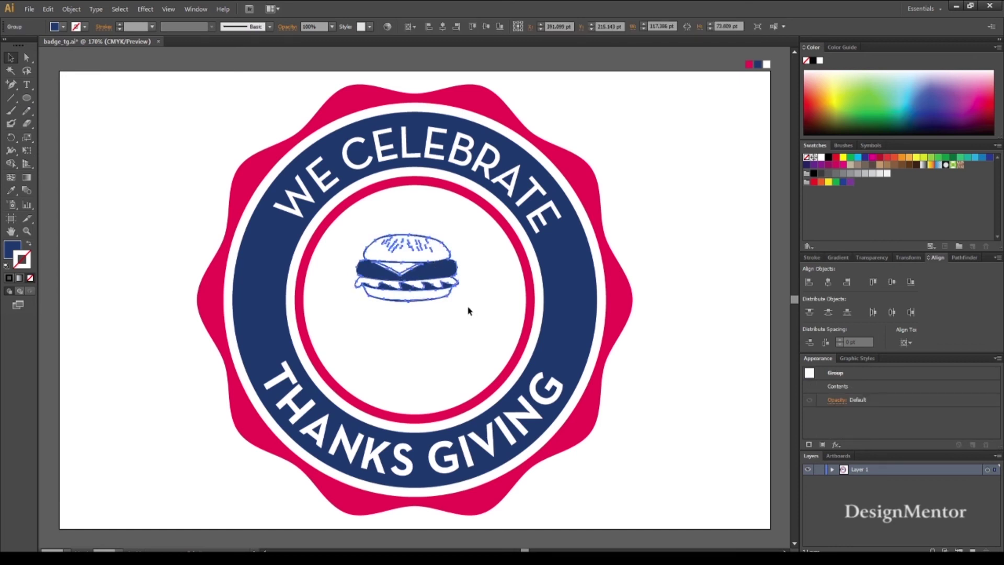
Enlarge the navy burger and centre it in the badge using the control-bar X/Y fields
key("e")
left_click_drag(459, 302, 483, 316)
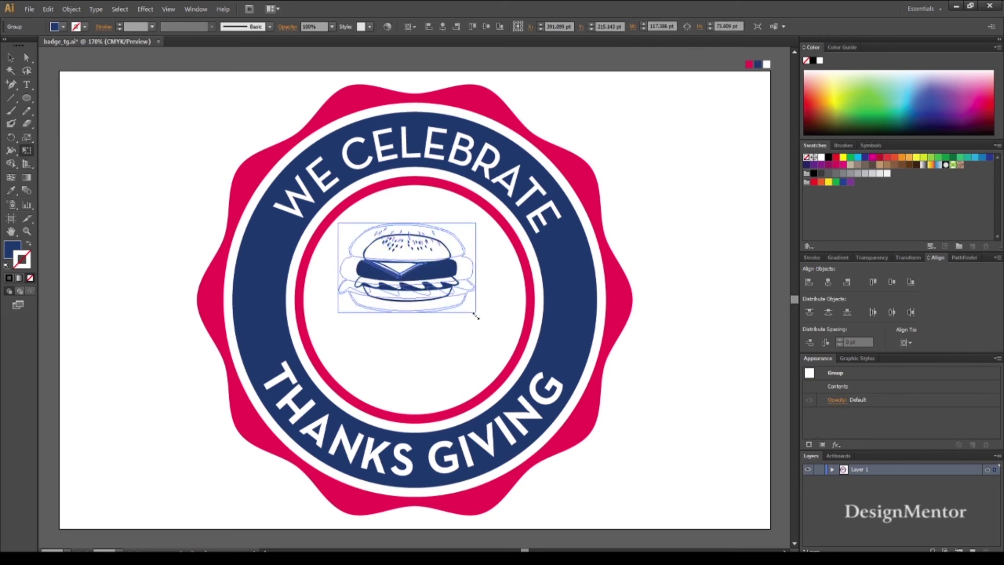
key("v")
left_click(119, 132)
left_click(444, 273)
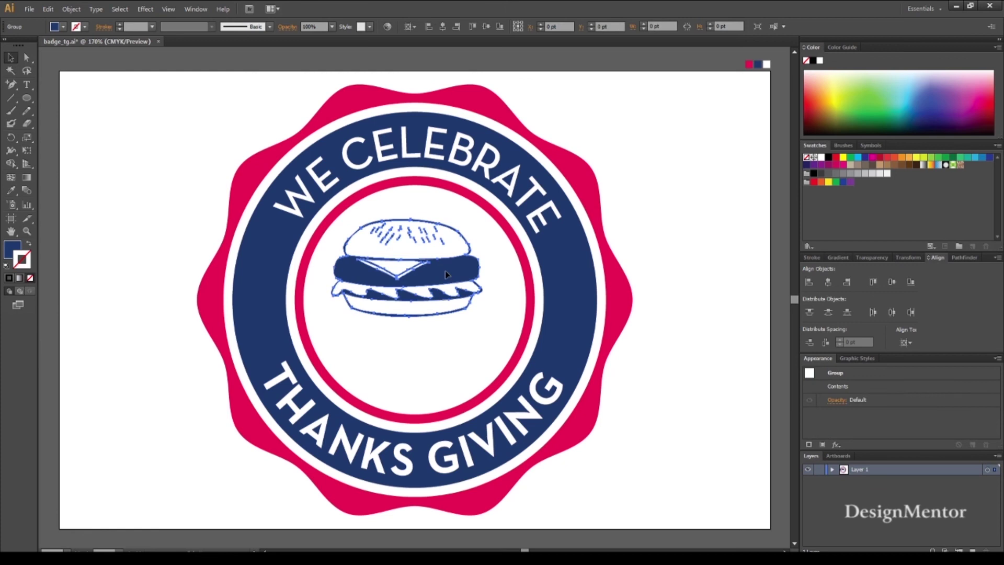
left_click(828, 282)
left_click(892, 282)
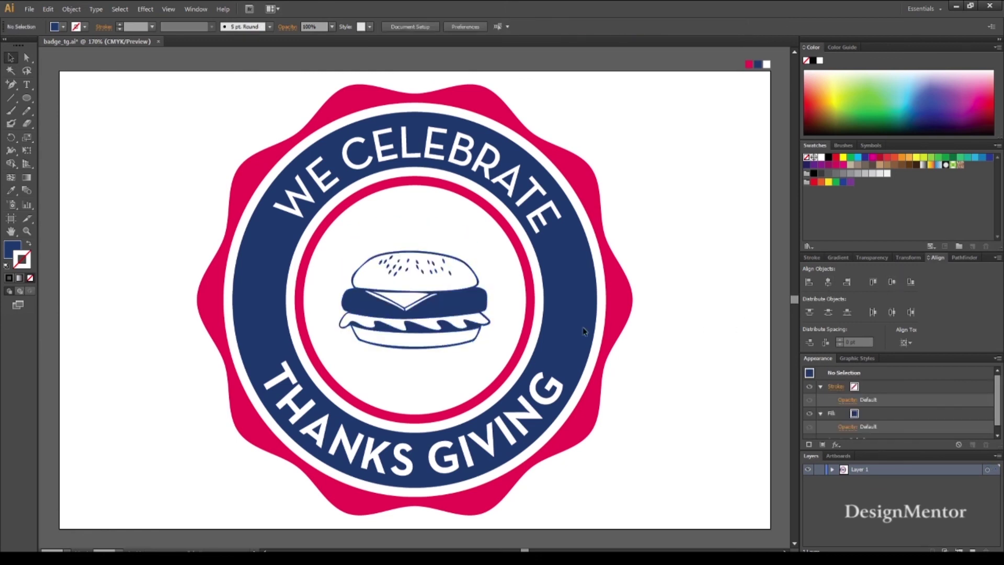
Scale the centred burger up again to about 201 × 126 pt
key("e")
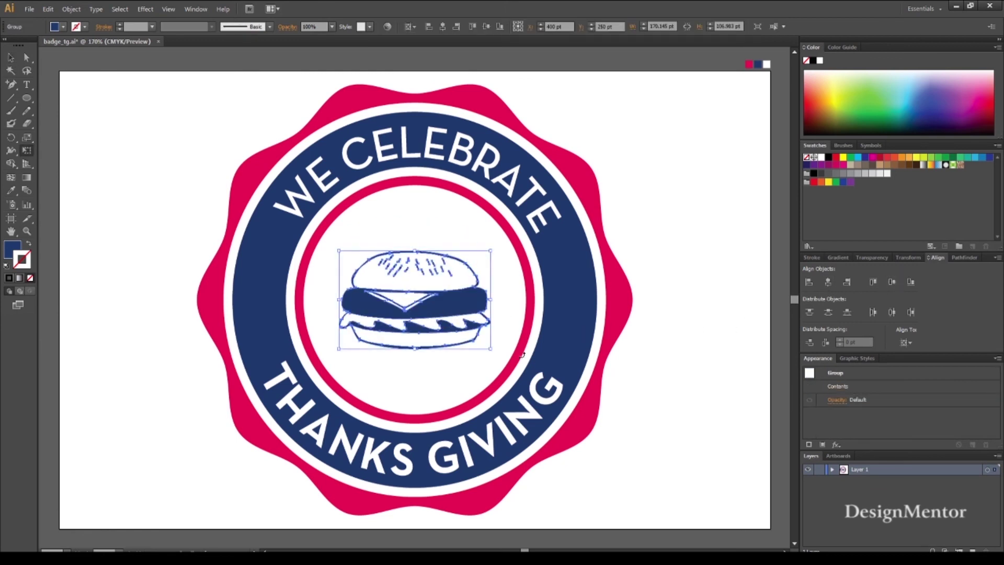
left_click_drag(490, 349, 502, 360)
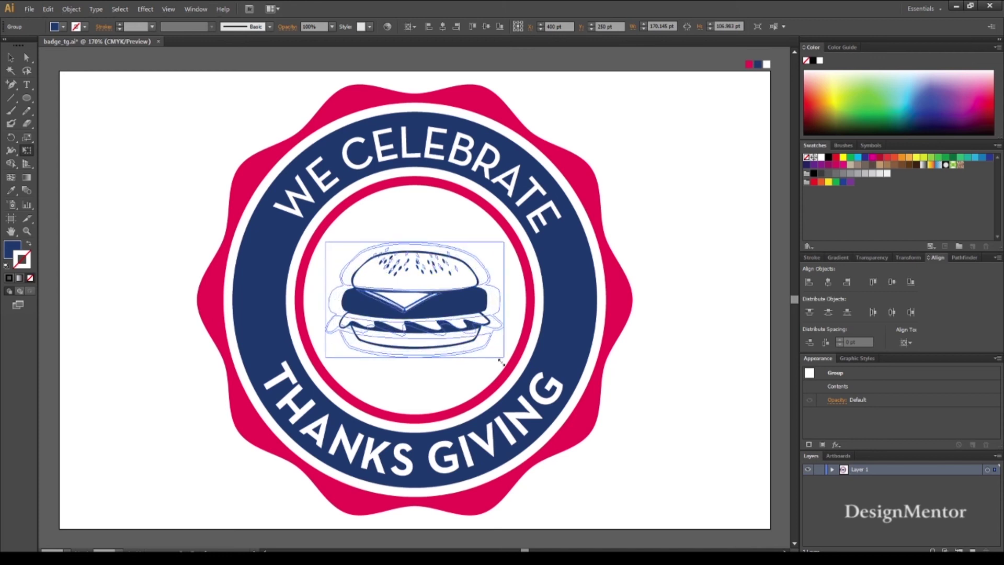
key("v")
left_click(146, 129)
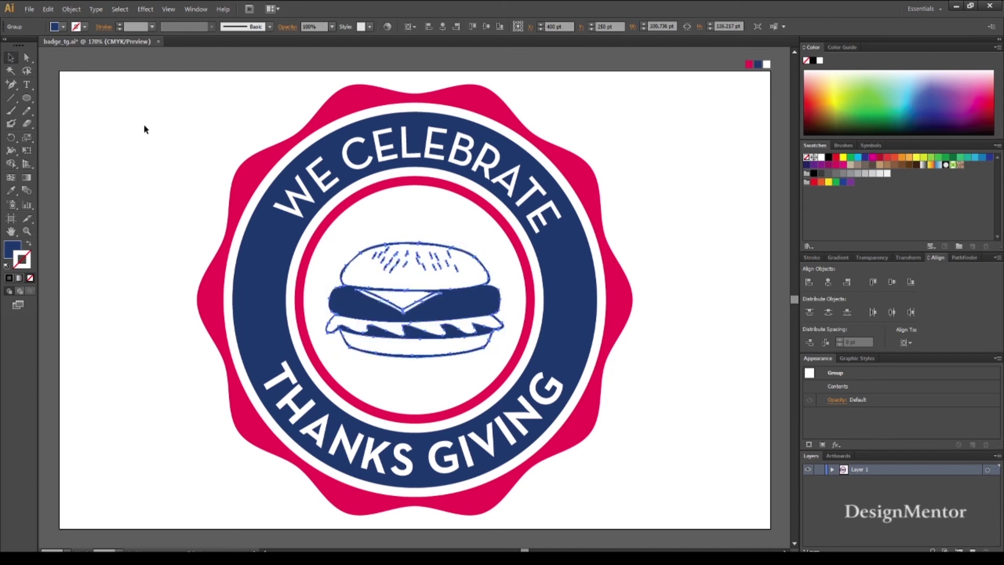
left_click(482, 313)
left_click(692, 330)
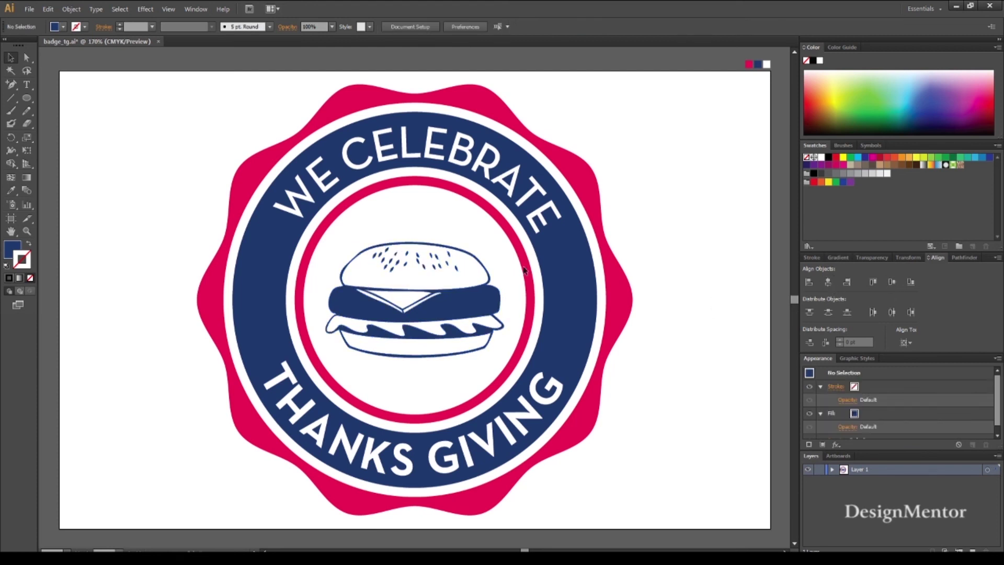
left_click(24, 96)
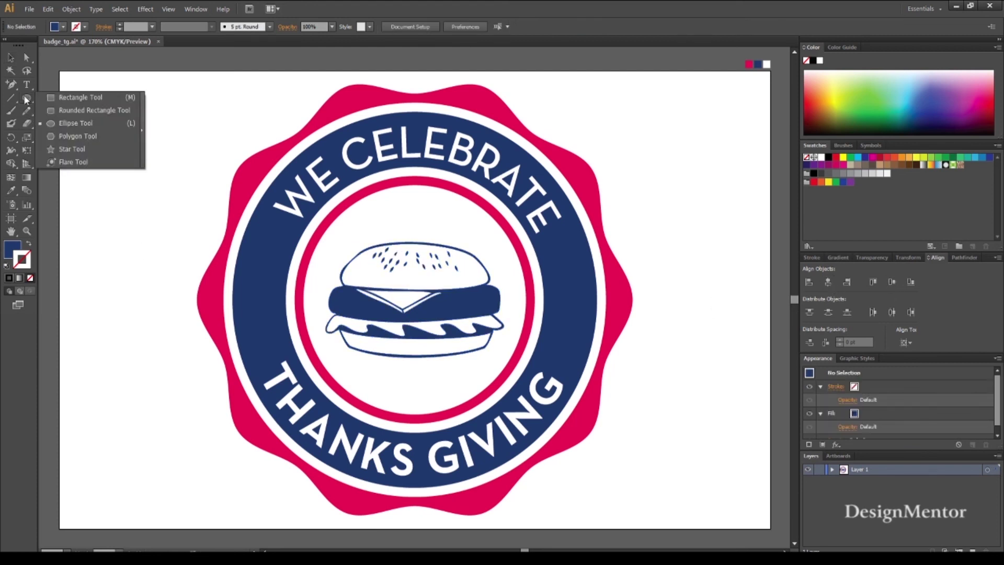
Draw a white-filled star on the left side of the navy ring
left_click(79, 149)
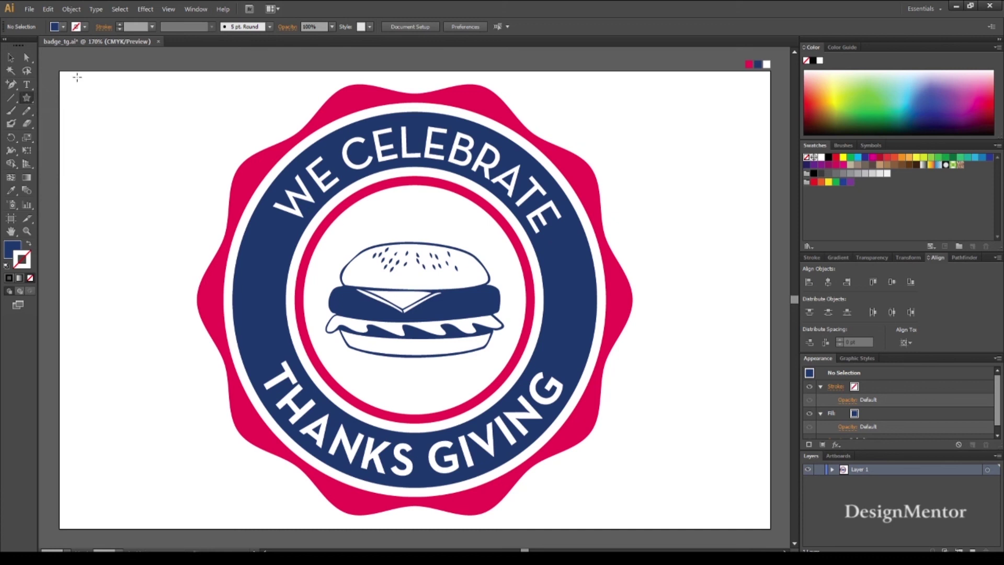
left_click(63, 26)
left_click(28, 67)
left_click_drag(253, 294, 266, 305)
left_click(10, 57)
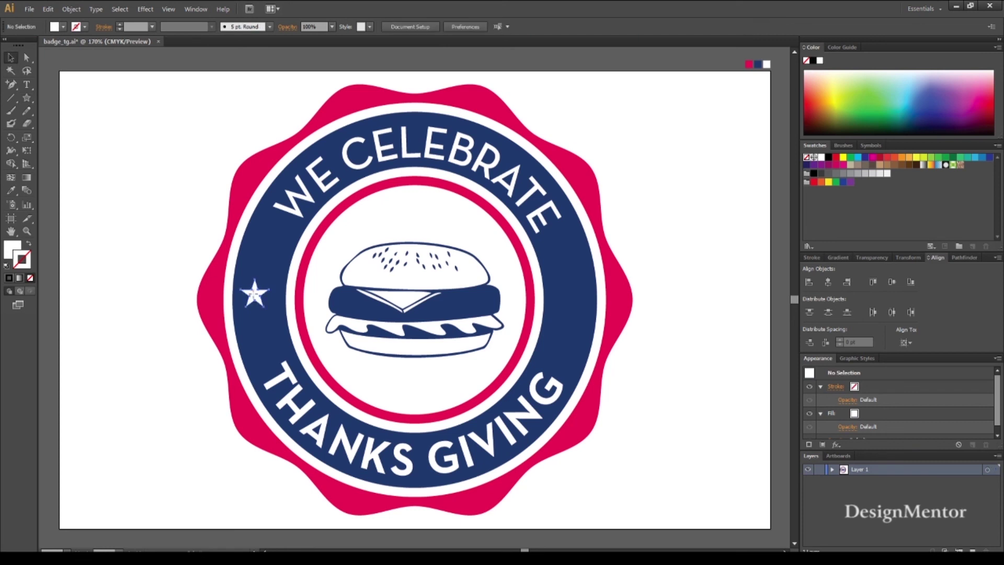
Duplicate the star upward and shrink the top copy
key("Right")
key("Right")
key("Right")
key("Right")
key("alt+shift+Up")
key("shift+Up")
key("shift+Up")
key("shift+Up")
key("shift+Up")
key("e")
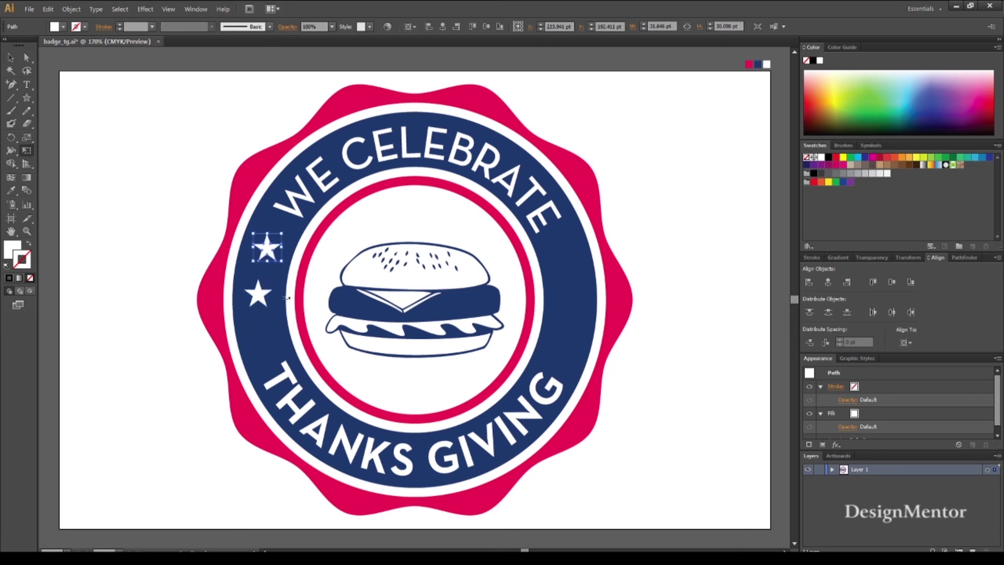
left_click_drag(282, 264, 277, 258)
left_click(11, 57)
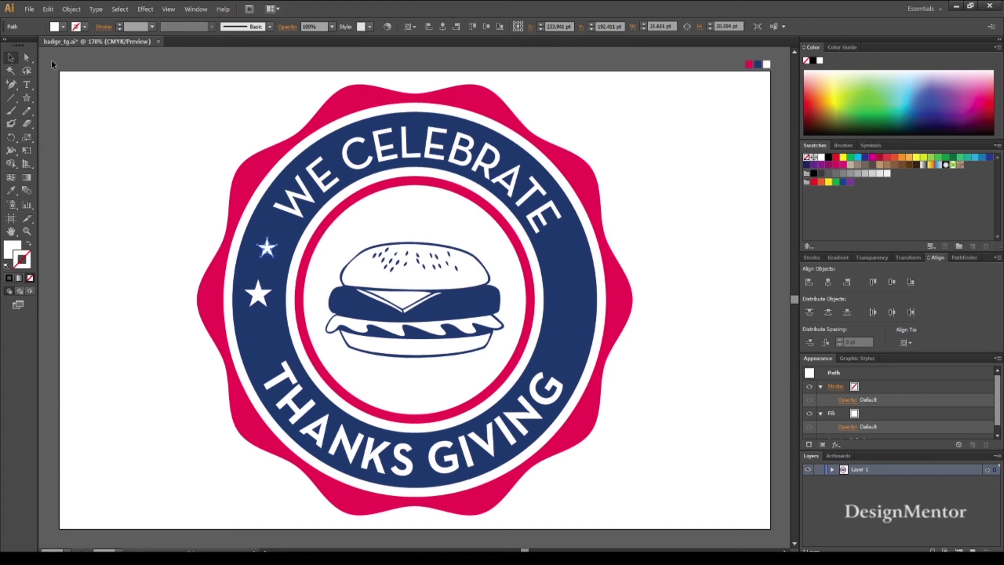
left_click(245, 149)
left_click(270, 254)
left_click(749, 293)
Add a small star below the middle one, adjust spacing, and select all three stars
left_click(268, 249)
key("ctrl+d")
key("Up")
key("Up")
key("Up")
key("Up")
key("Up")
left_click(693, 350)
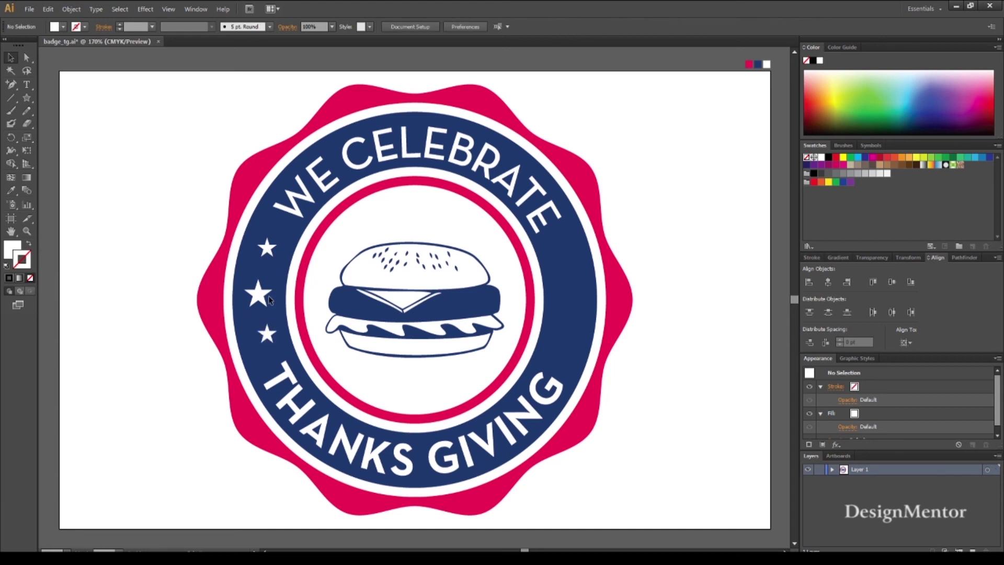
left_click(268, 248)
key("Down")
key("Down")
key("Down")
key("Down")
key("Down")
left_click(628, 404)
left_click(267, 257)
left_click(260, 304, "shift")
left_click(277, 334, "shift")
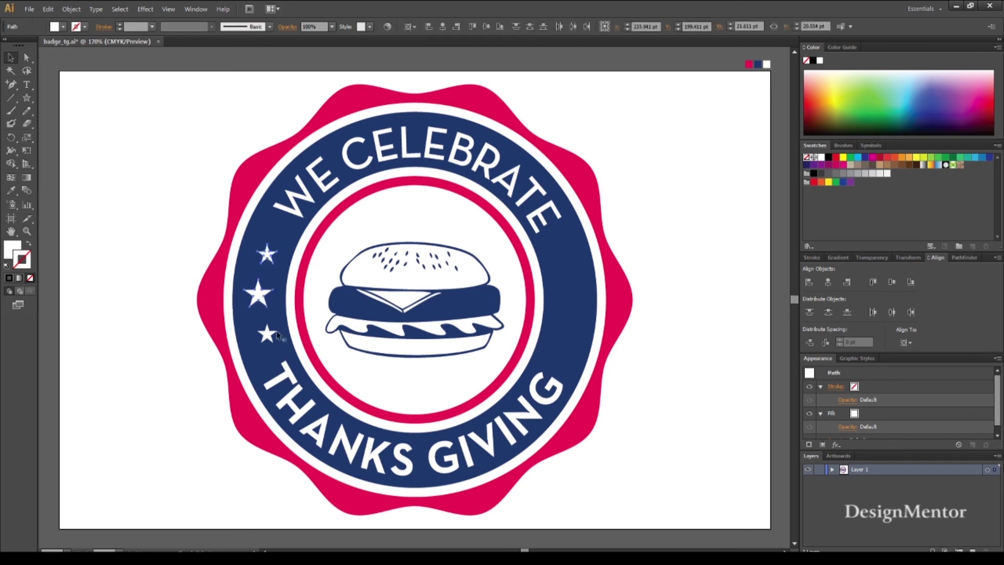
left_click(270, 338, "shift")
Group the three stars and place a vertically reflected copy on the ring's right side
left_click(72, 9)
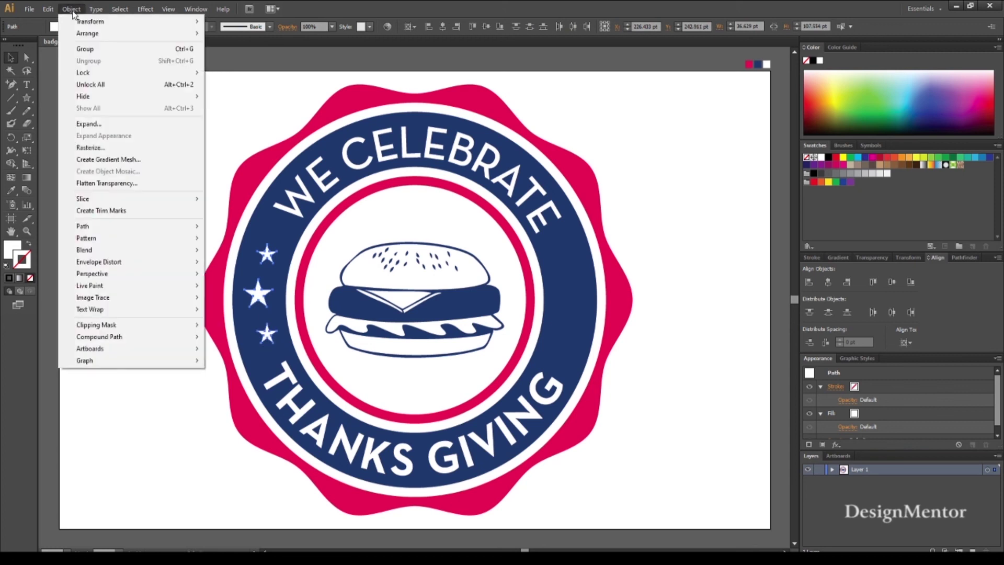
left_click(85, 49)
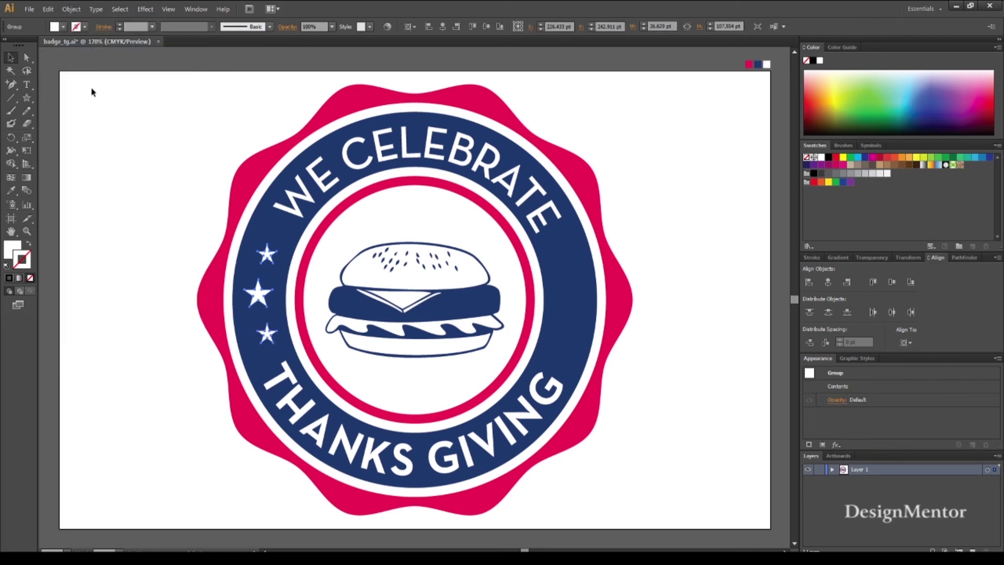
left_click(71, 9)
mouse_move(90, 21)
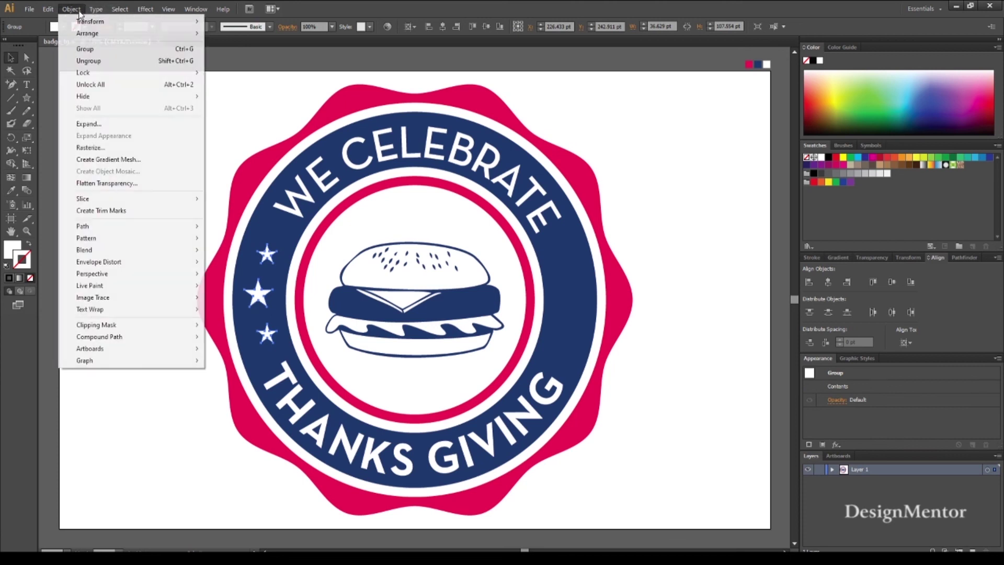
left_click(258, 68)
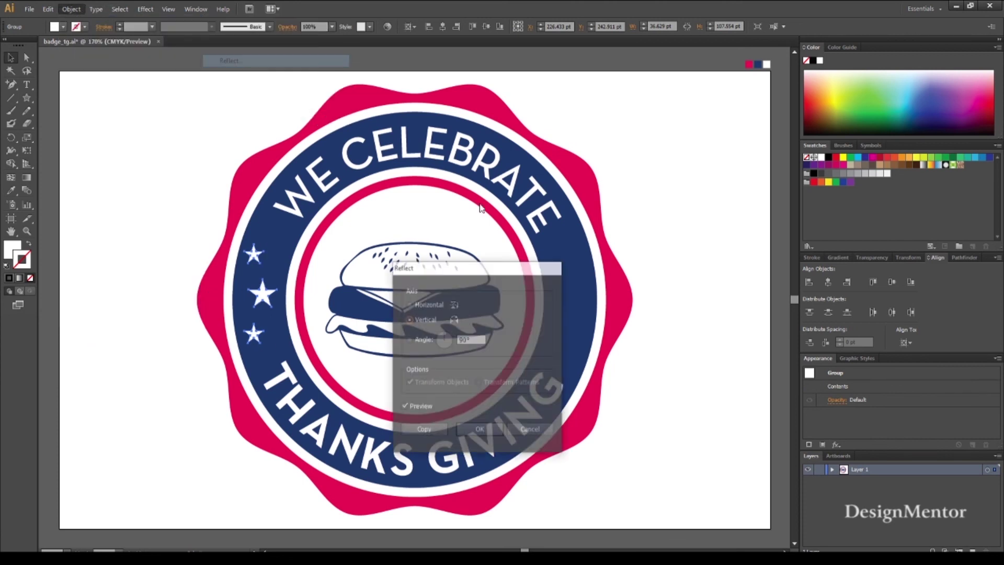
left_click(423, 427)
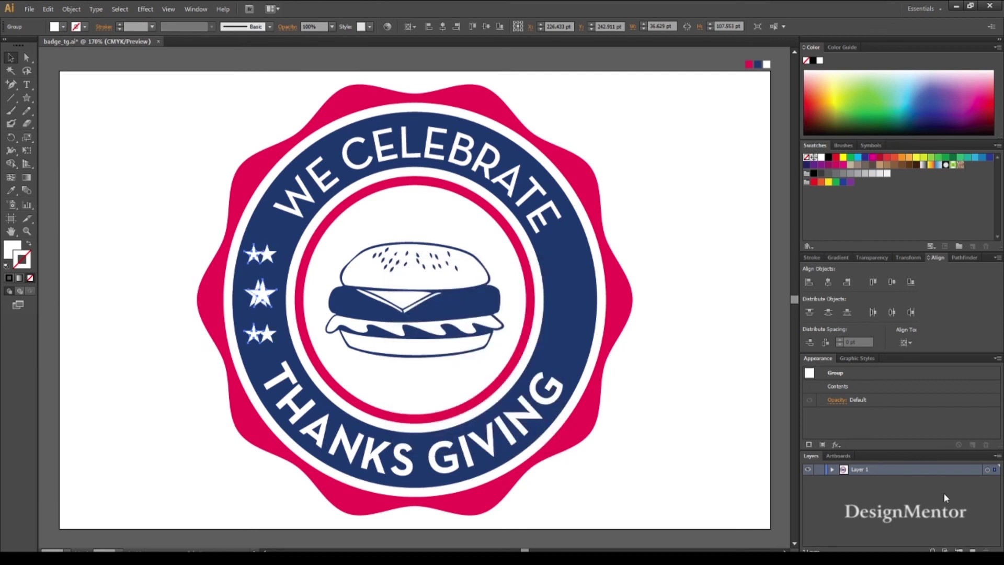
key("shift+Right")
key("shift+Right")
key("shift+Right")
key("shift+Right")
key("shift+Right")
key("shift+Right")
key("shift+Right")
key("shift+Right")
key("shift+Right")
key("shift+Right")
key("shift+Right")
key("shift+Right")
key("shift+Right")
key("shift+Right")
key("shift+Right")
key("shift+Right")
key("Right")
key("Right")
key("Right")
key("Right")
key("Right")
key("Right")
left_click(707, 456)
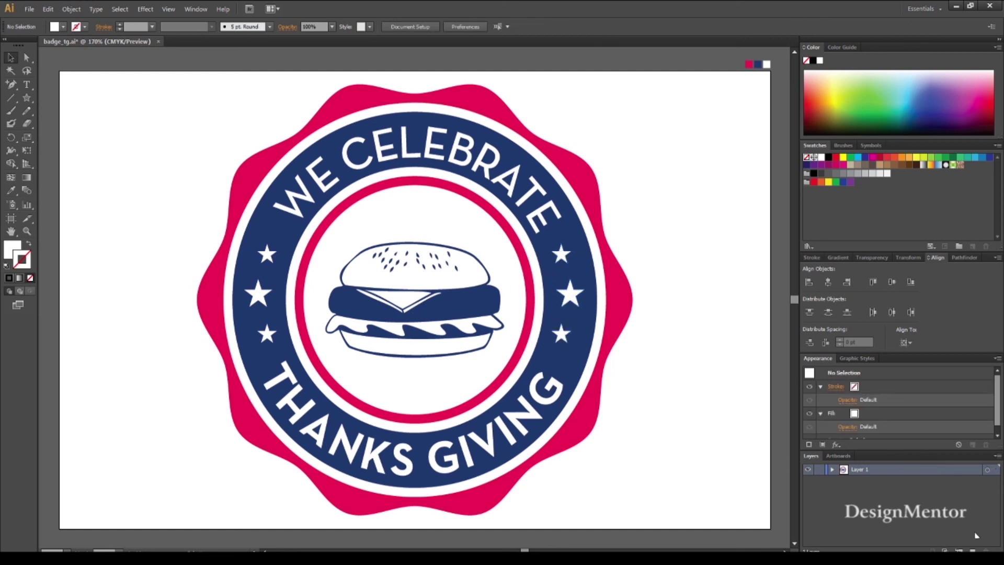